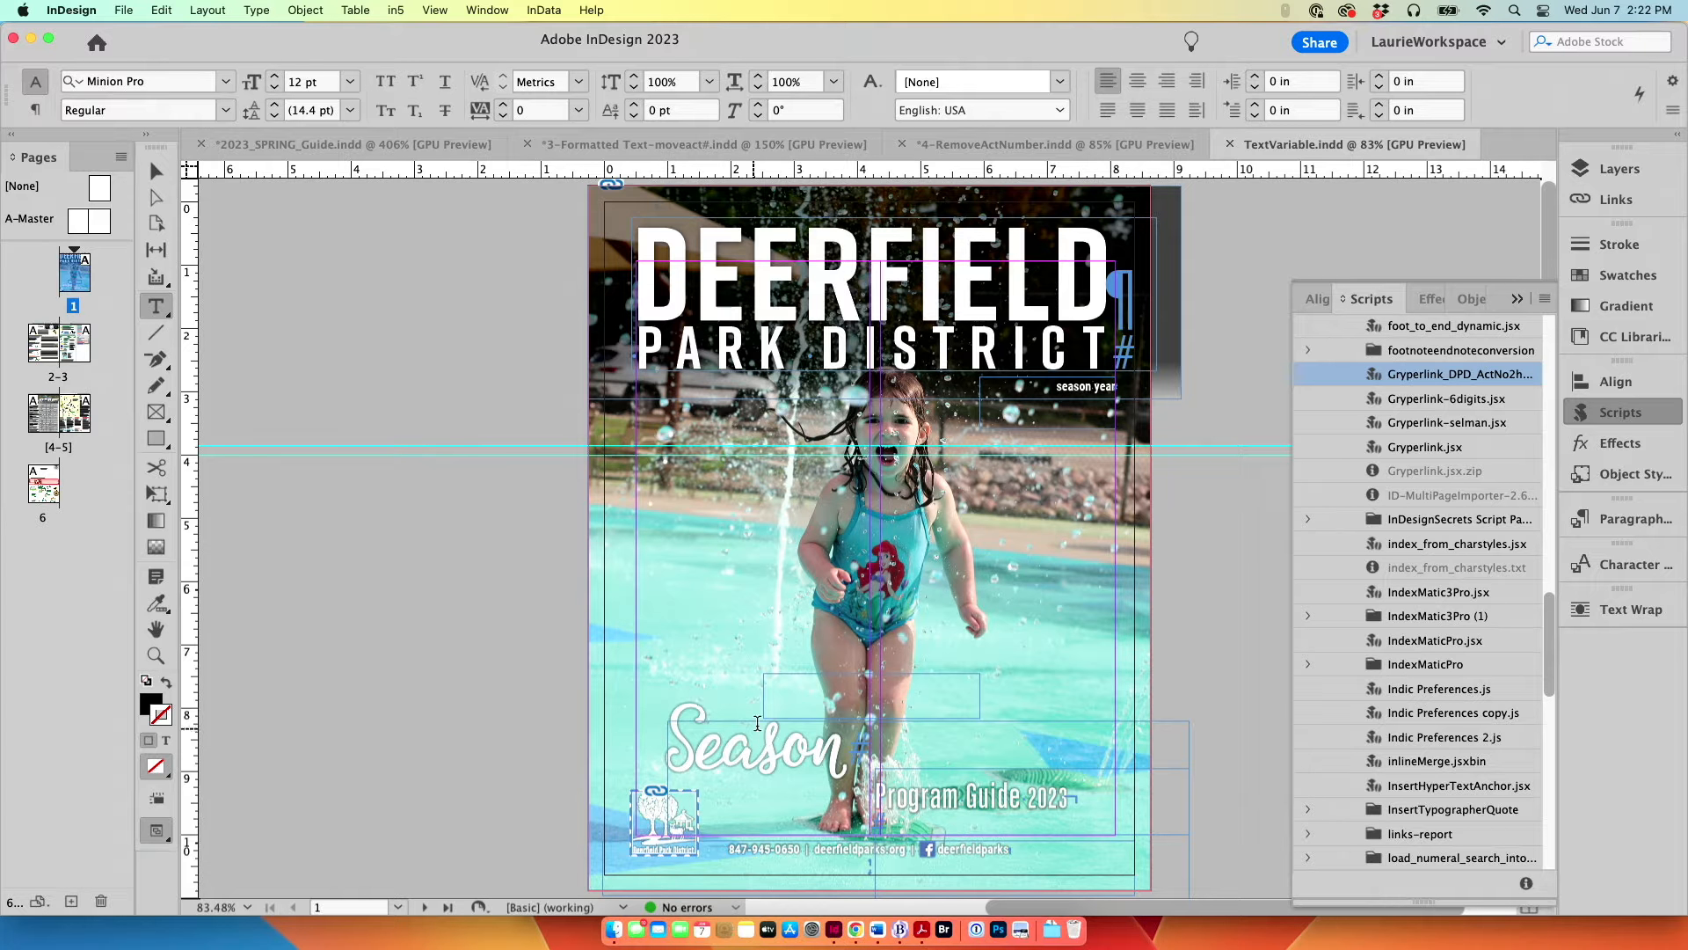
# Step: Examine the season and year wording on the cover and in the registration dates table on page 3
pyautogui.click(762, 743)
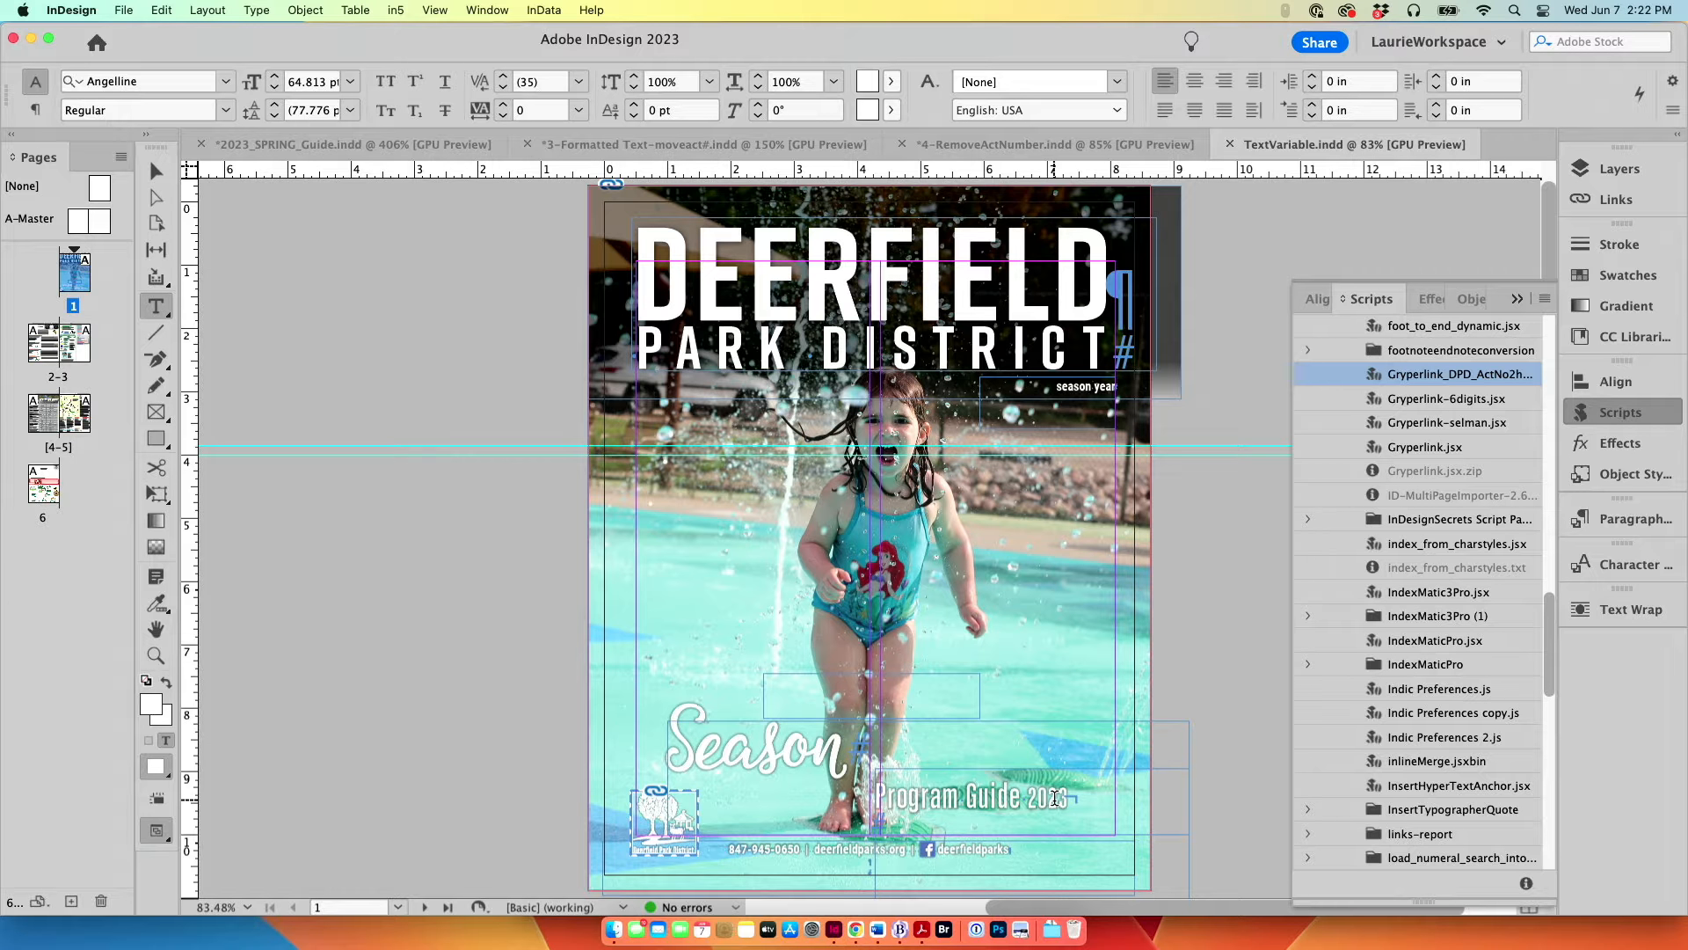
pyautogui.doubleClick(79, 343)
pyautogui.click(720, 473)
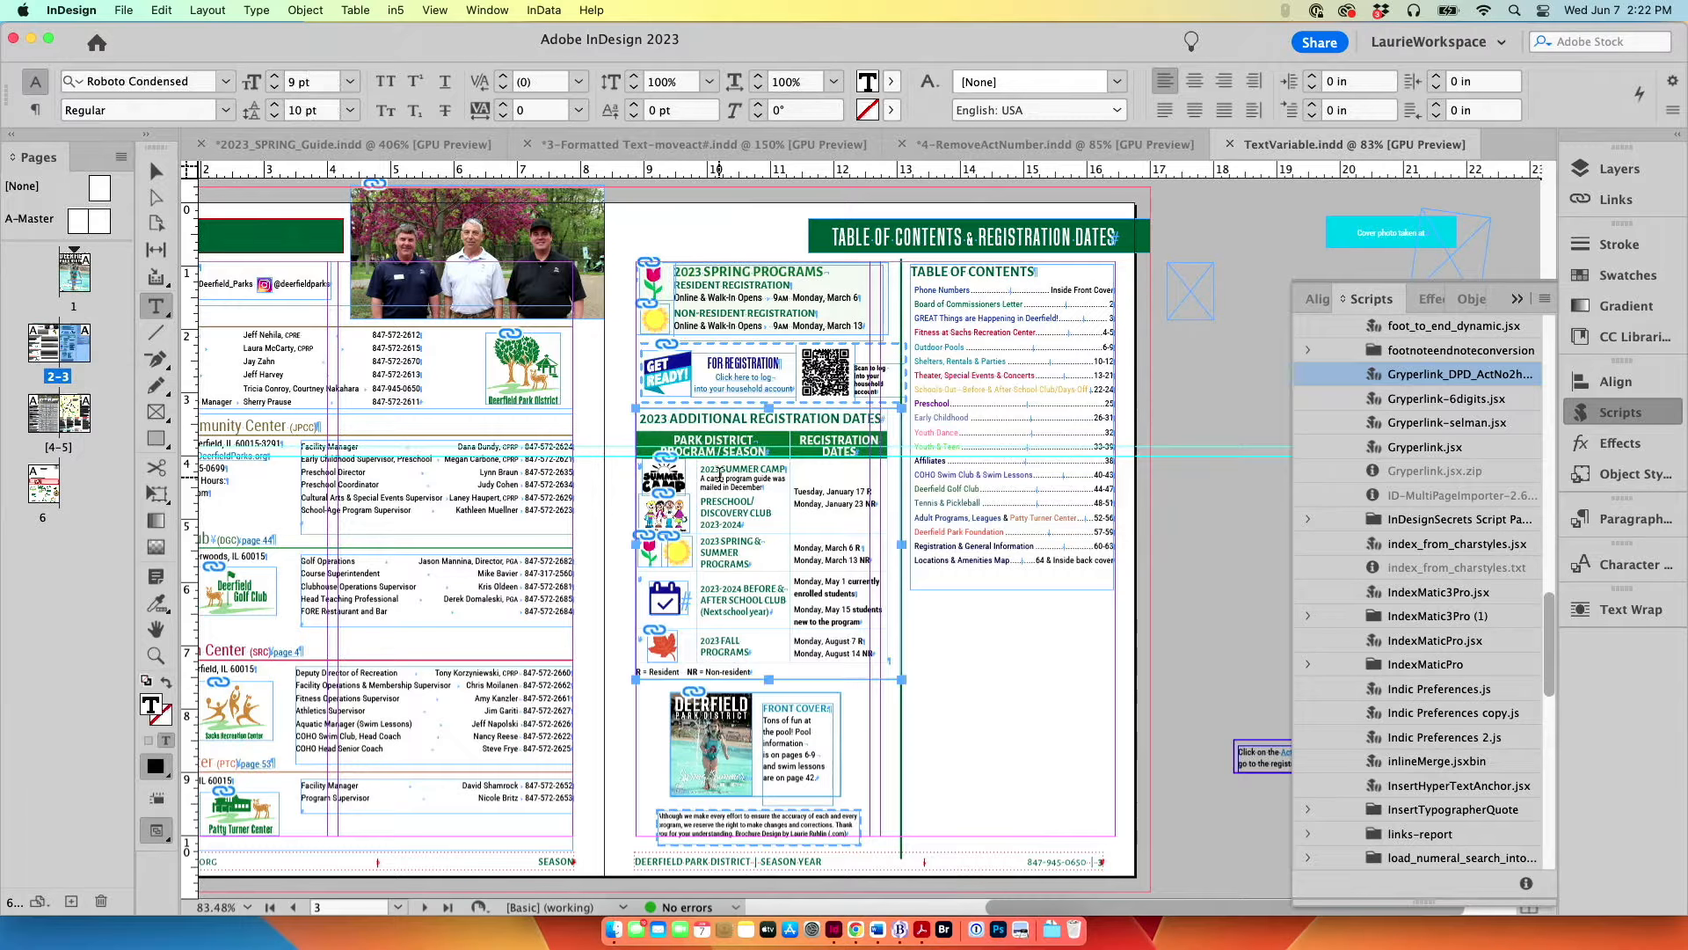
pyautogui.press('super+2')
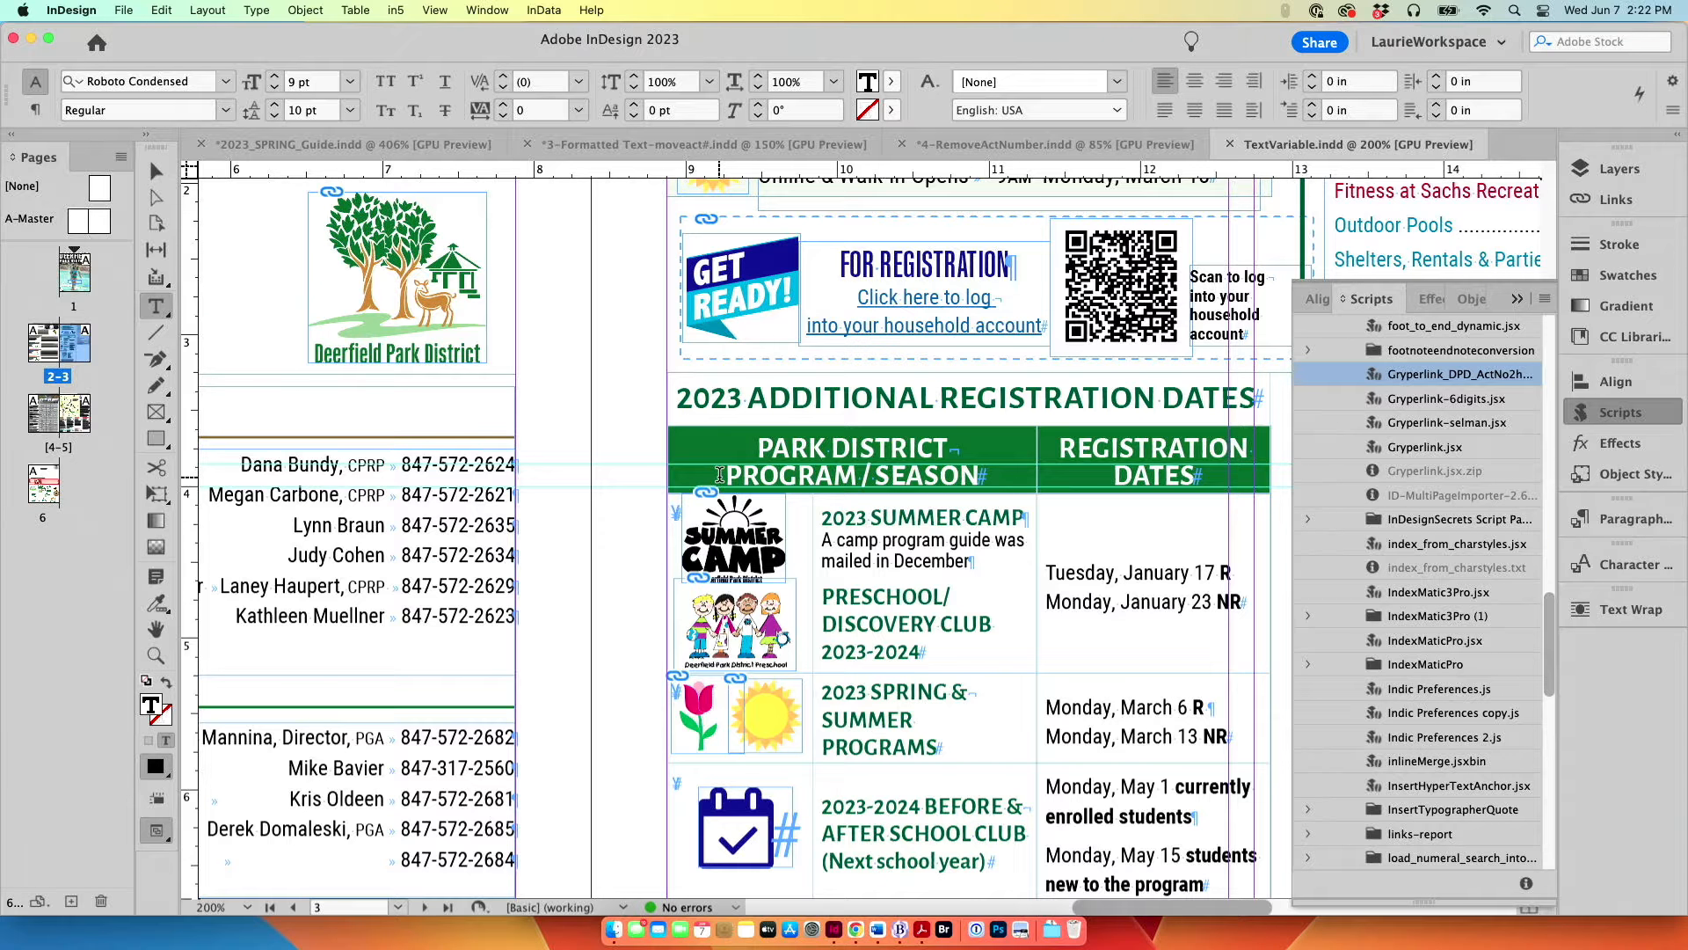
pyautogui.press('super+0')
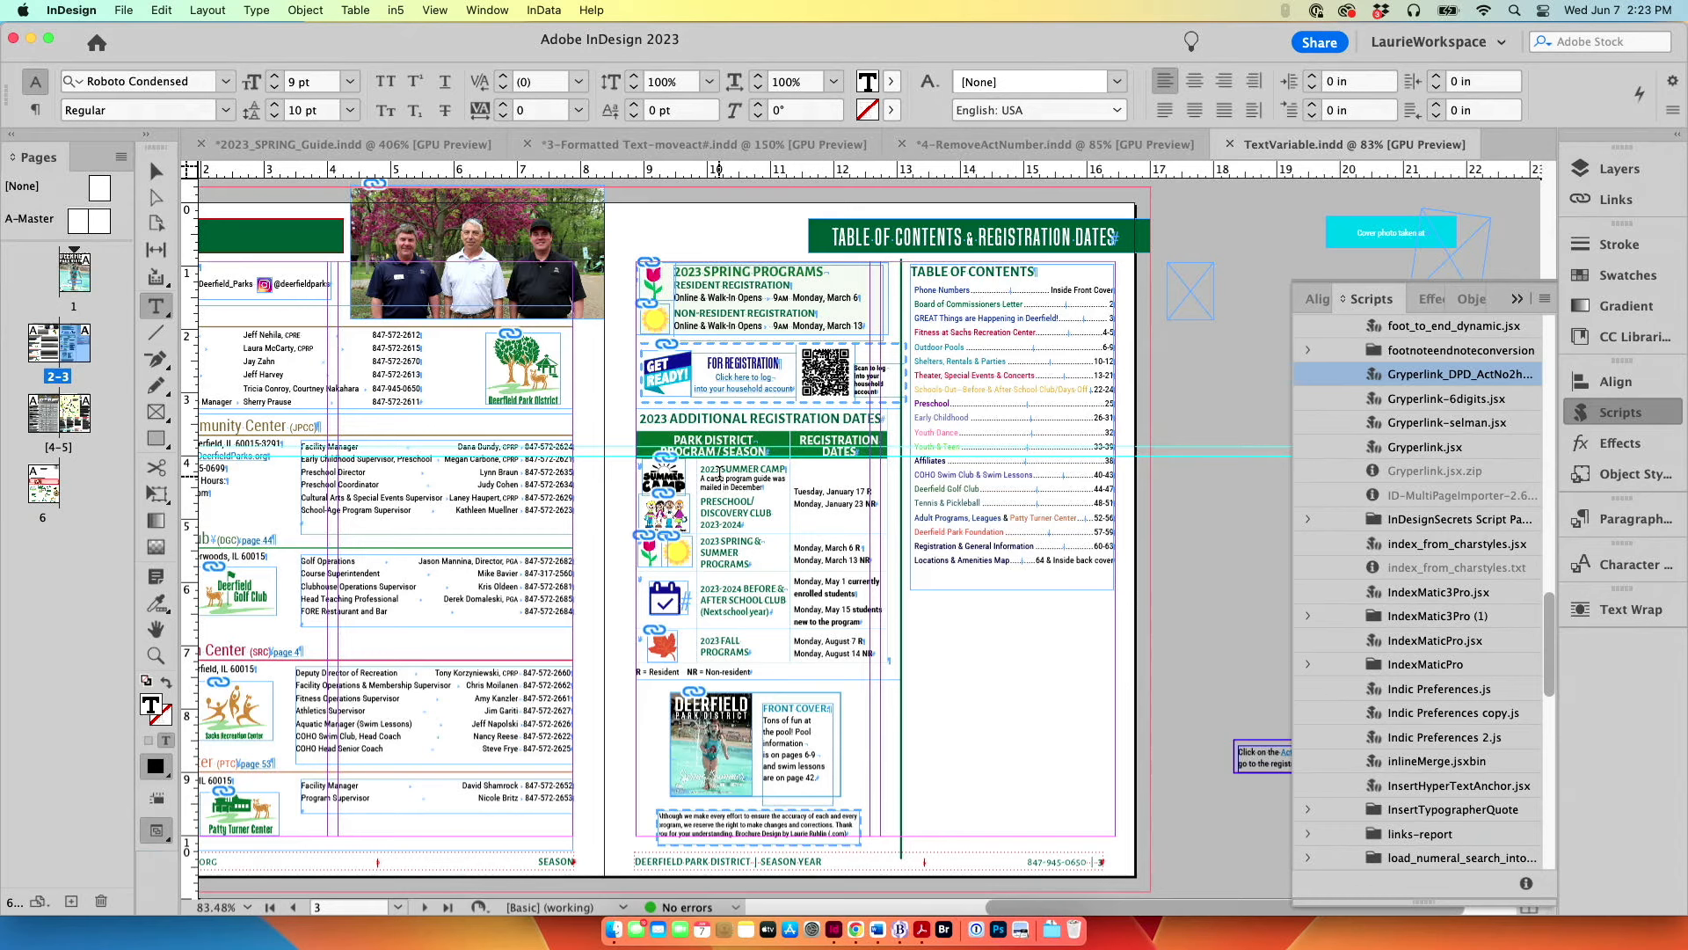
# Step: Define a new text variable named YEAR of type Custom Text with the text 2023
pyautogui.click(256, 9)
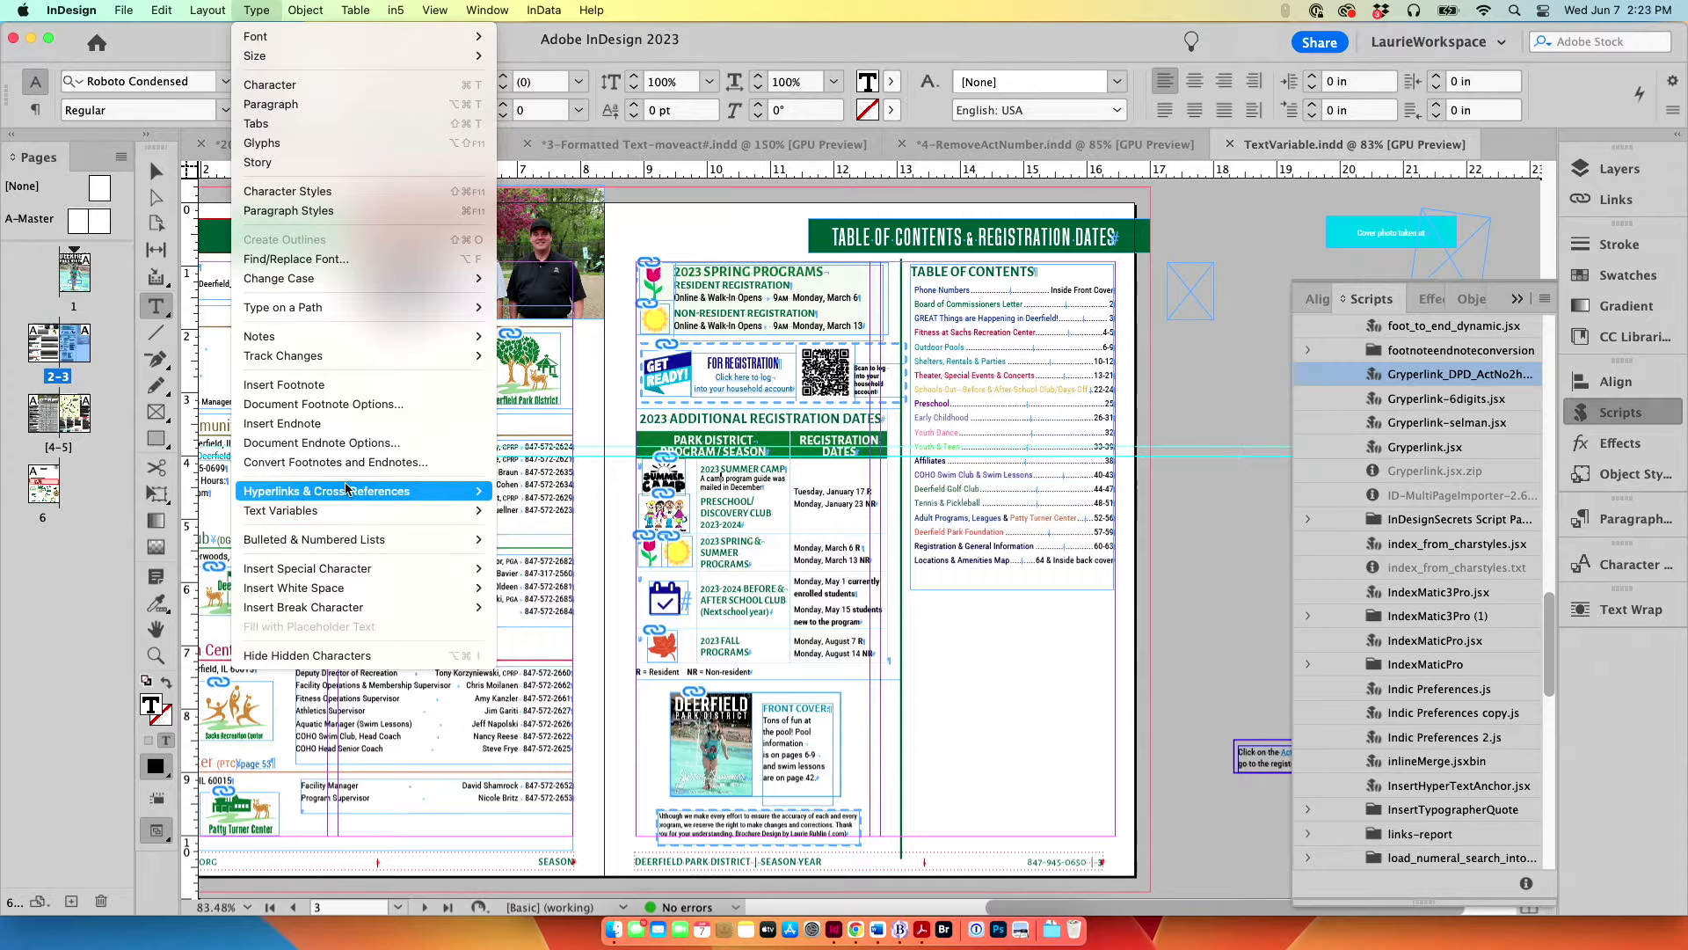
pyautogui.moveTo(344, 509)
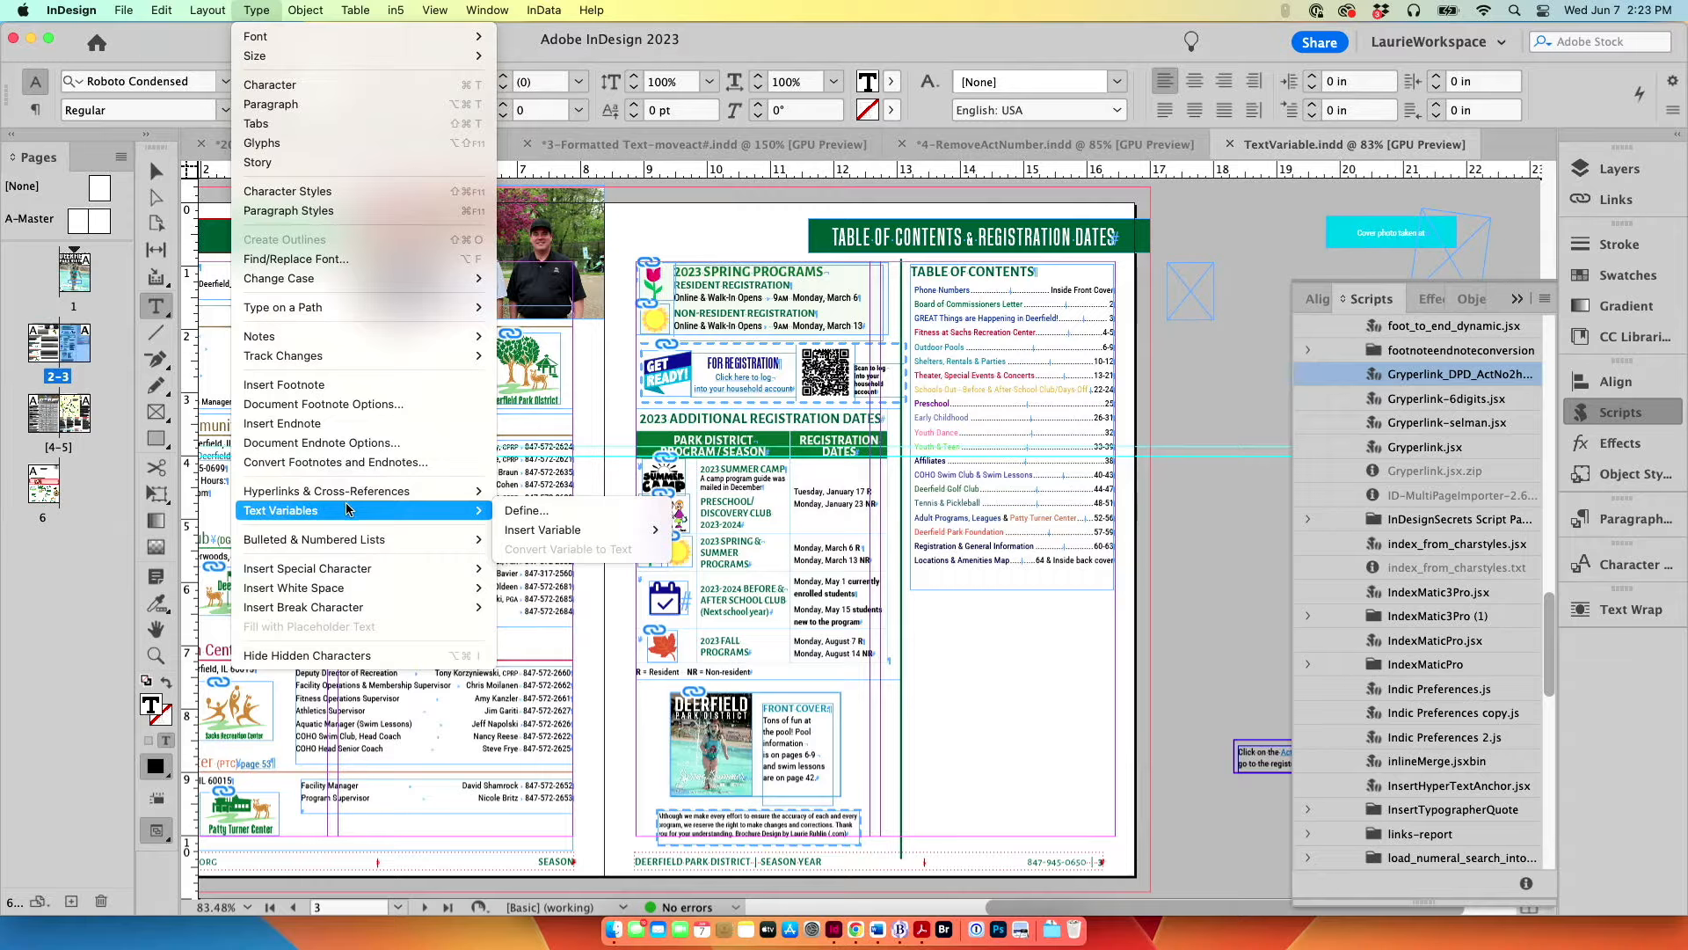
pyautogui.click(563, 512)
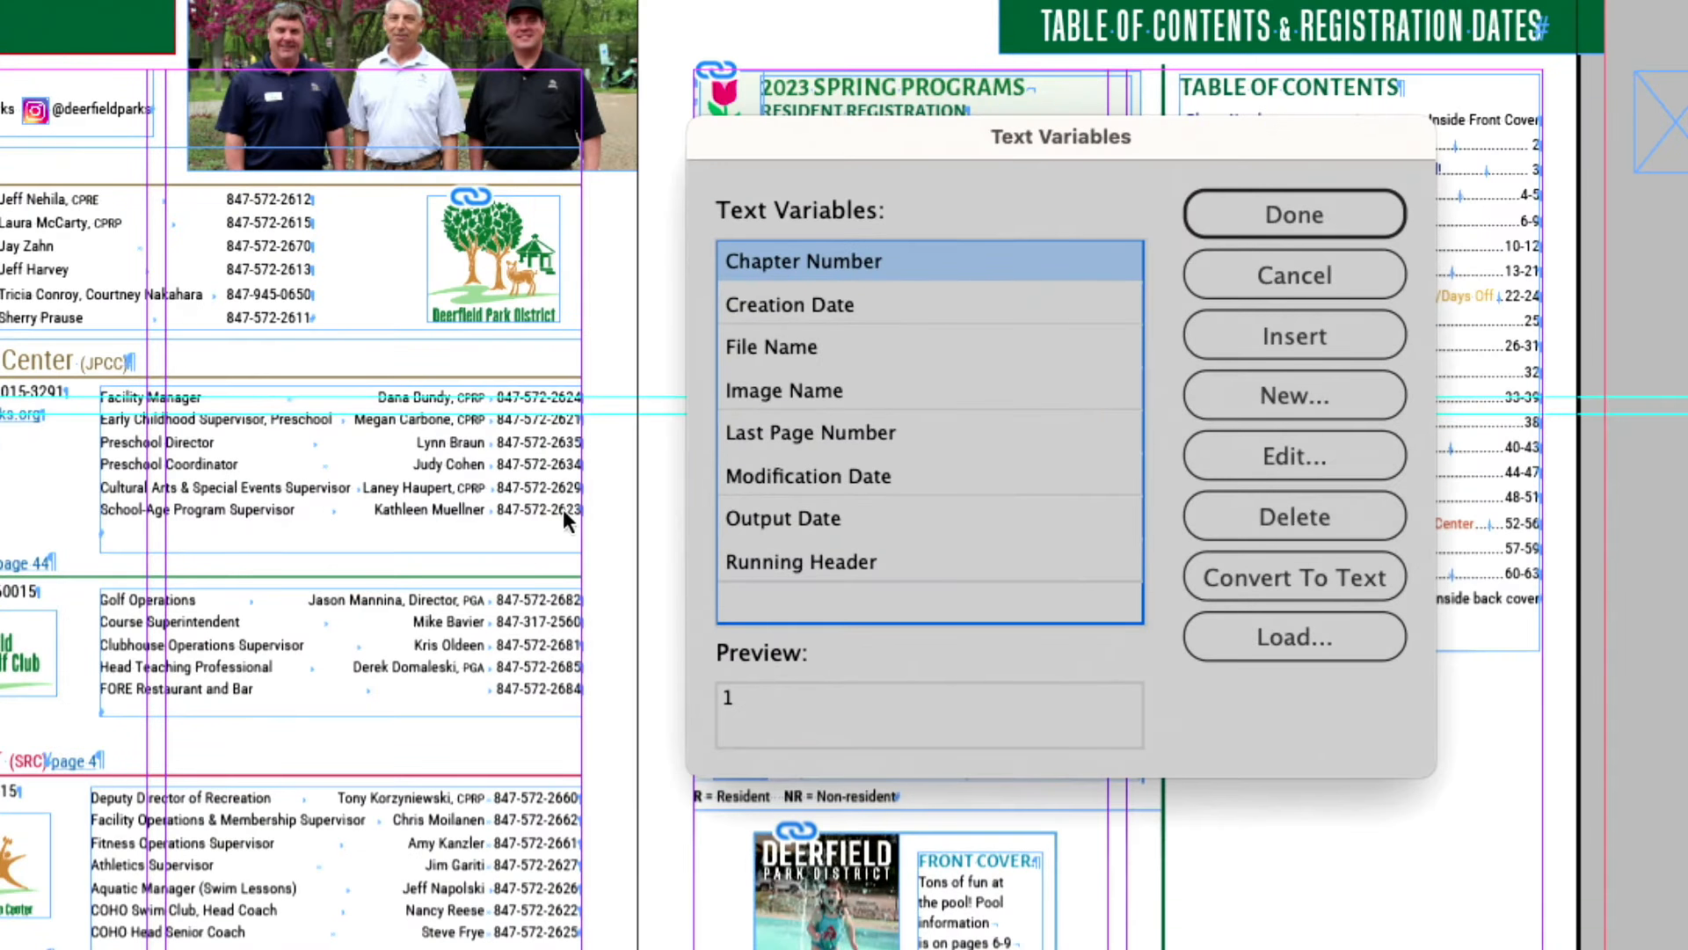
pyautogui.click(1293, 393)
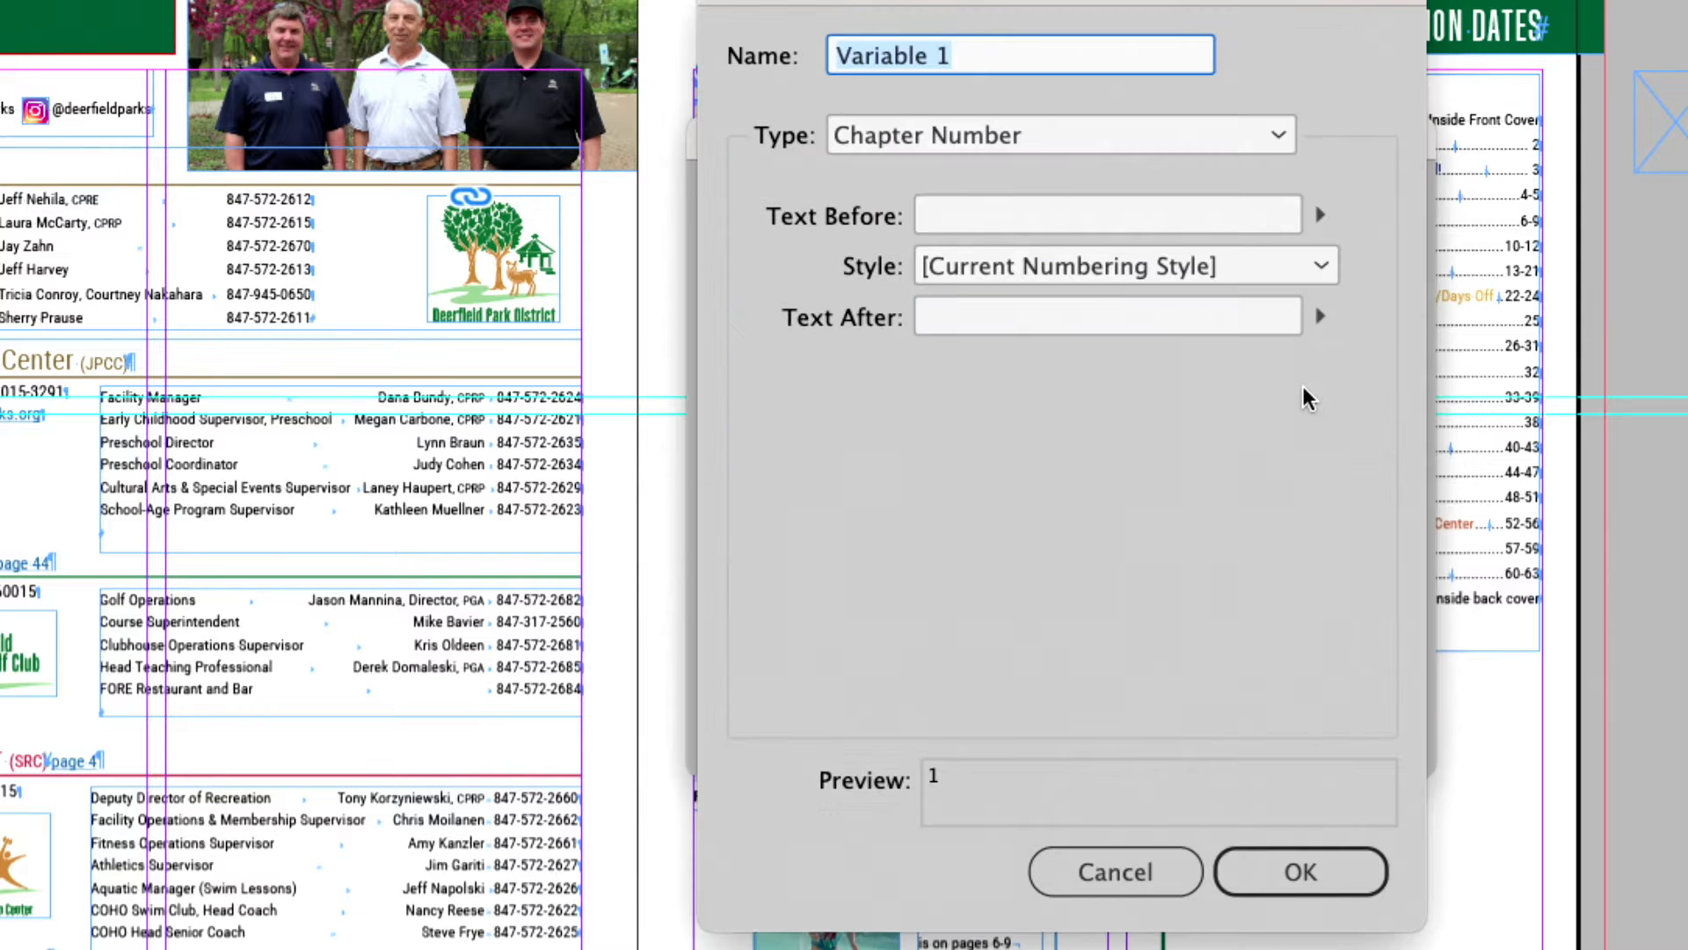
pyautogui.write('YE')
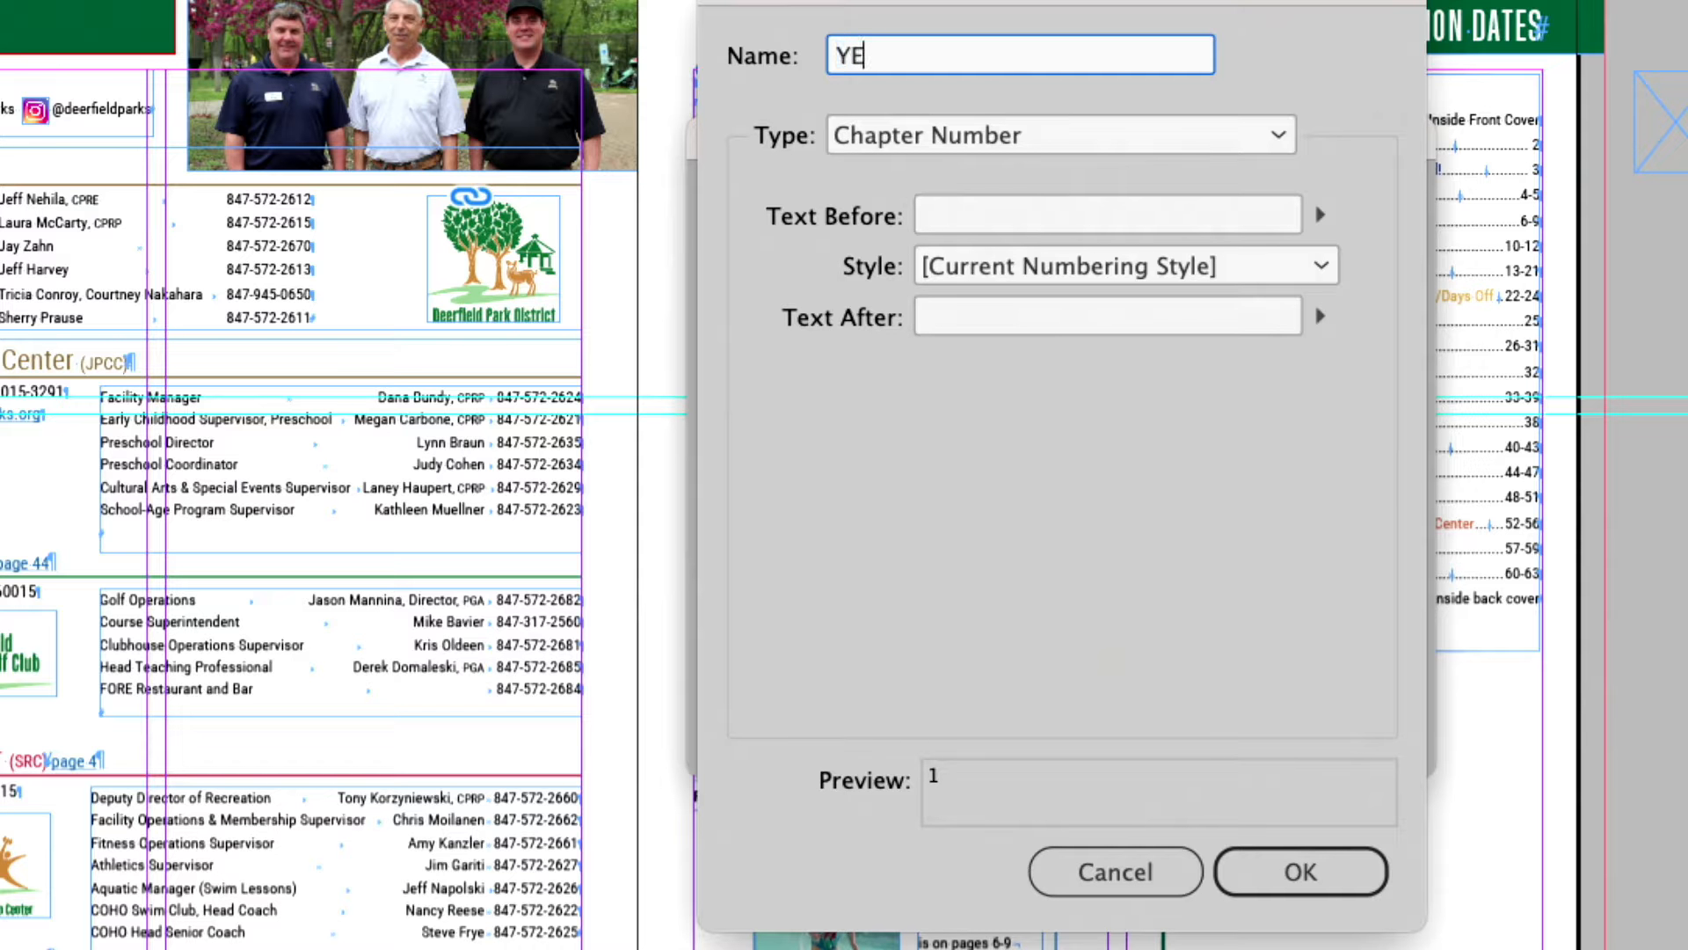
pyautogui.write('AR')
pyautogui.click(999, 133)
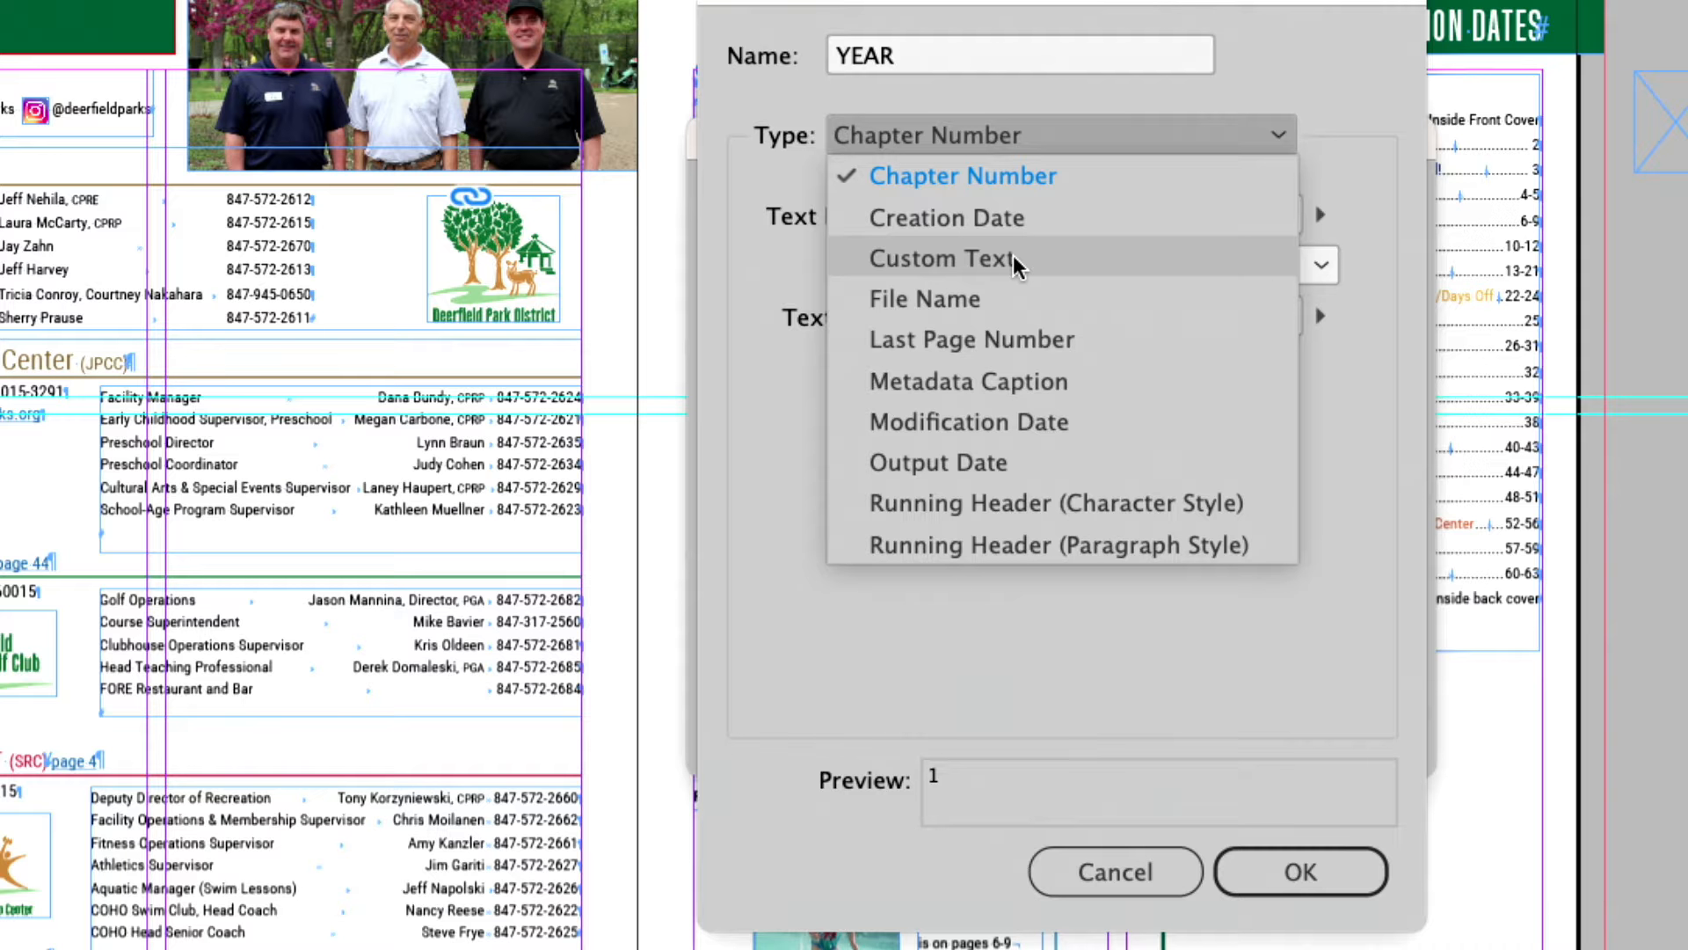
pyautogui.click(952, 257)
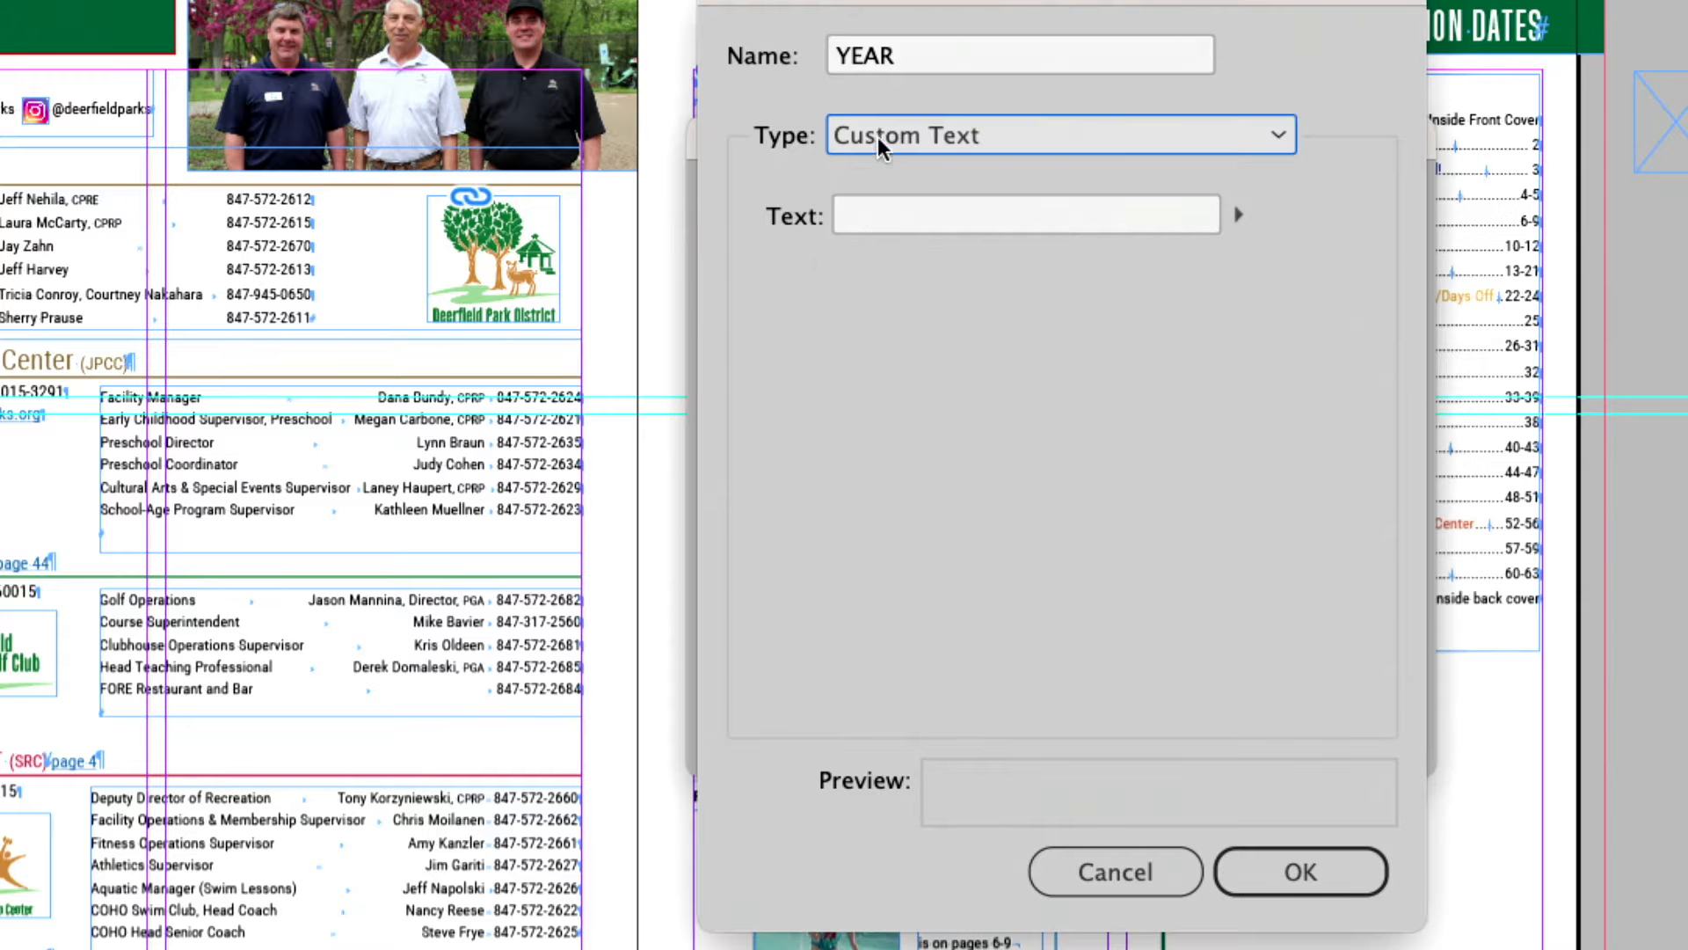
pyautogui.click(930, 209)
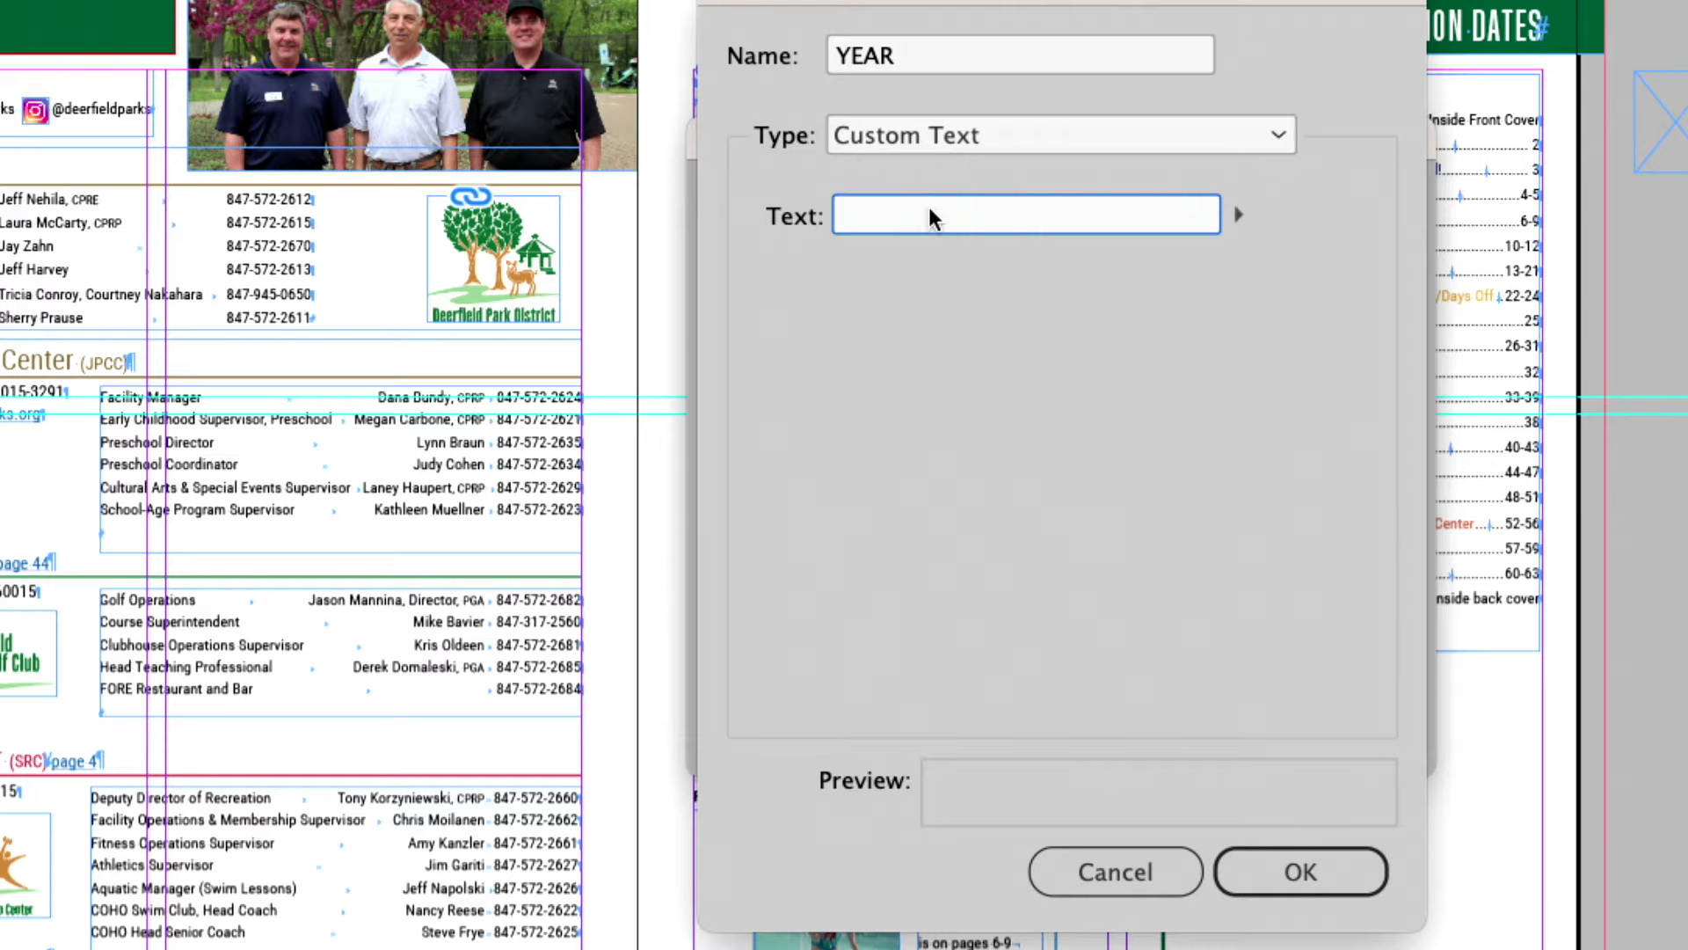
pyautogui.write('2023')
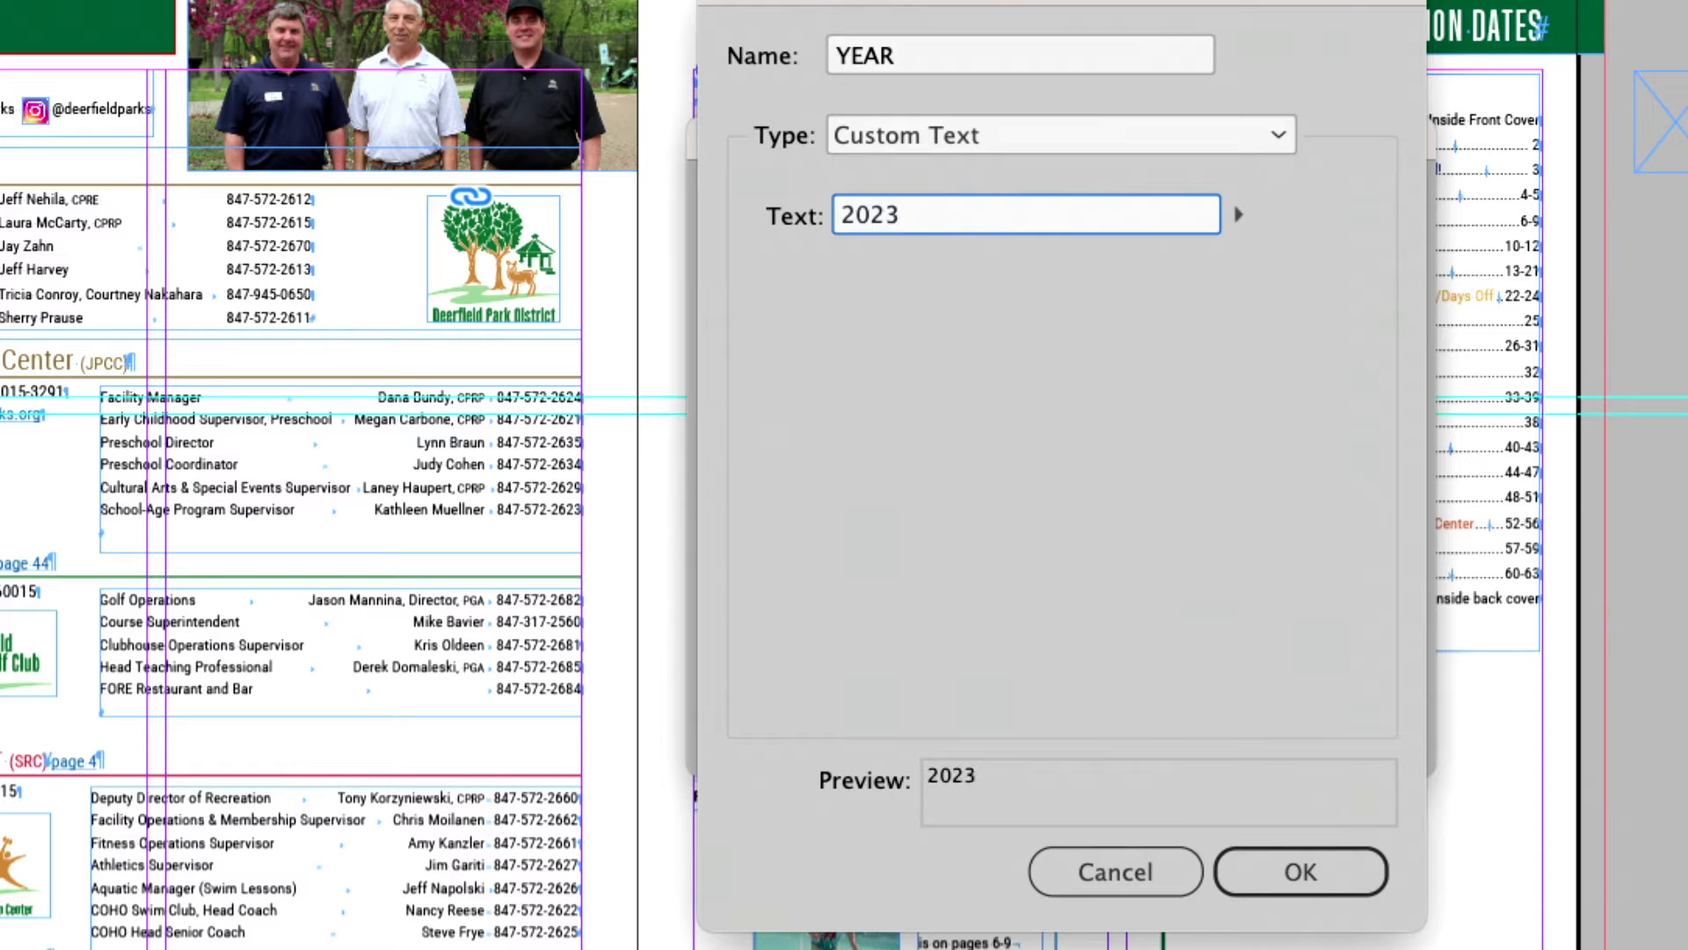
pyautogui.click(1317, 888)
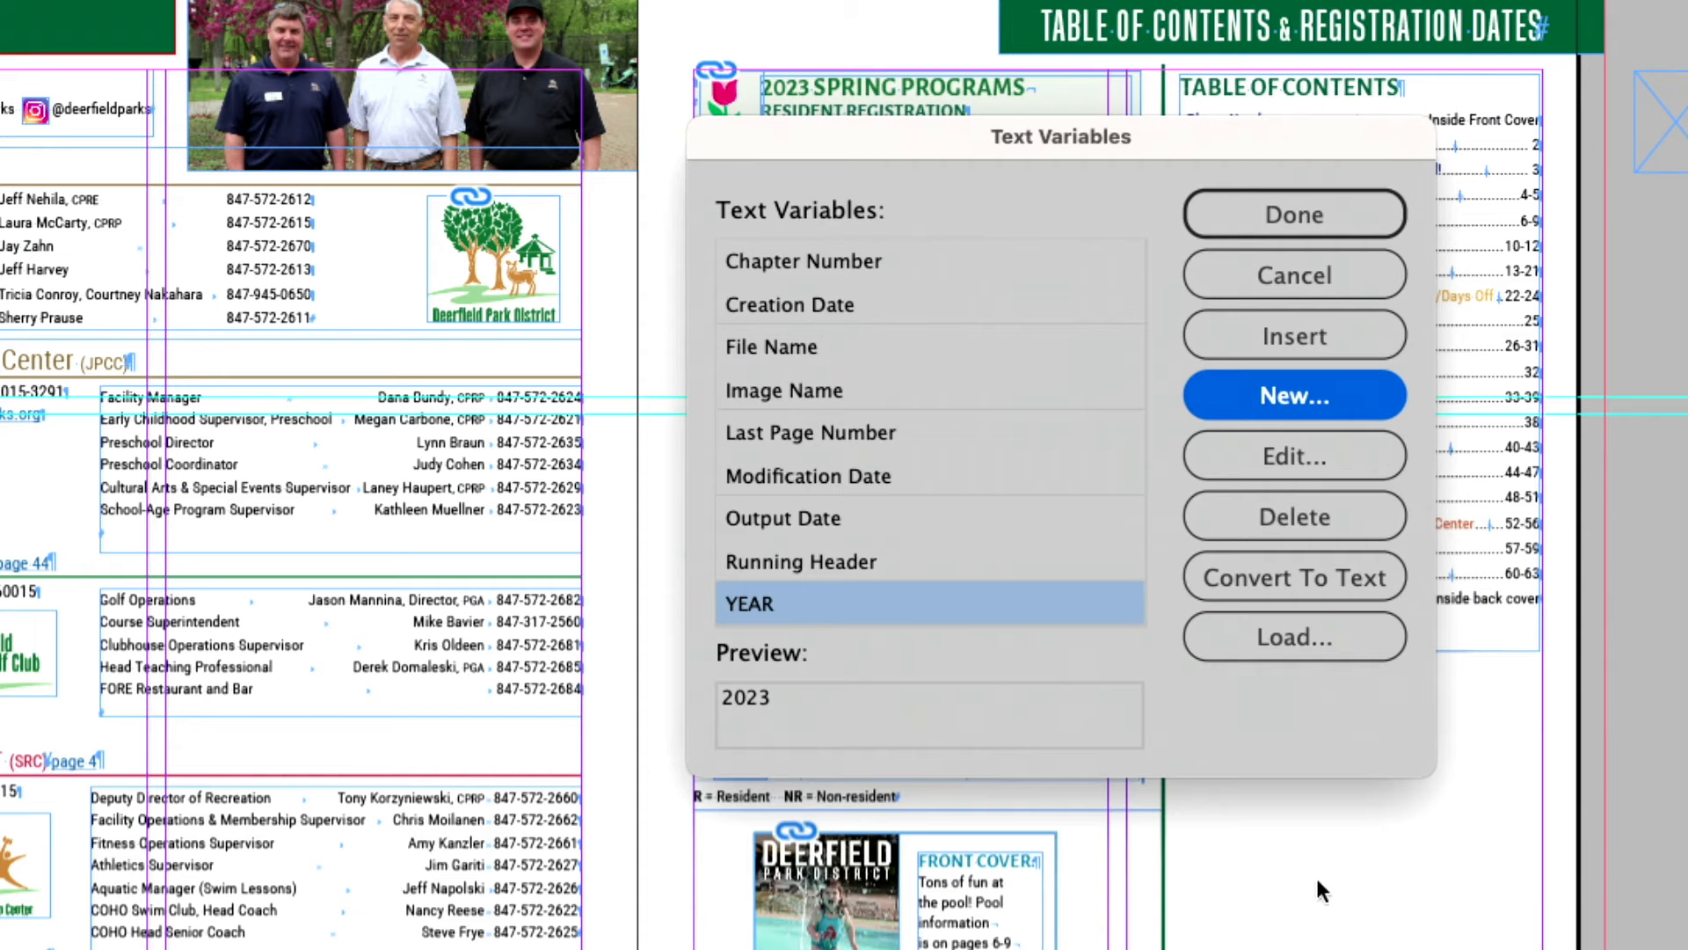
# Step: Define a second Custom Text variable named Season with the text Summer and finish defining variables
pyautogui.click(1278, 398)
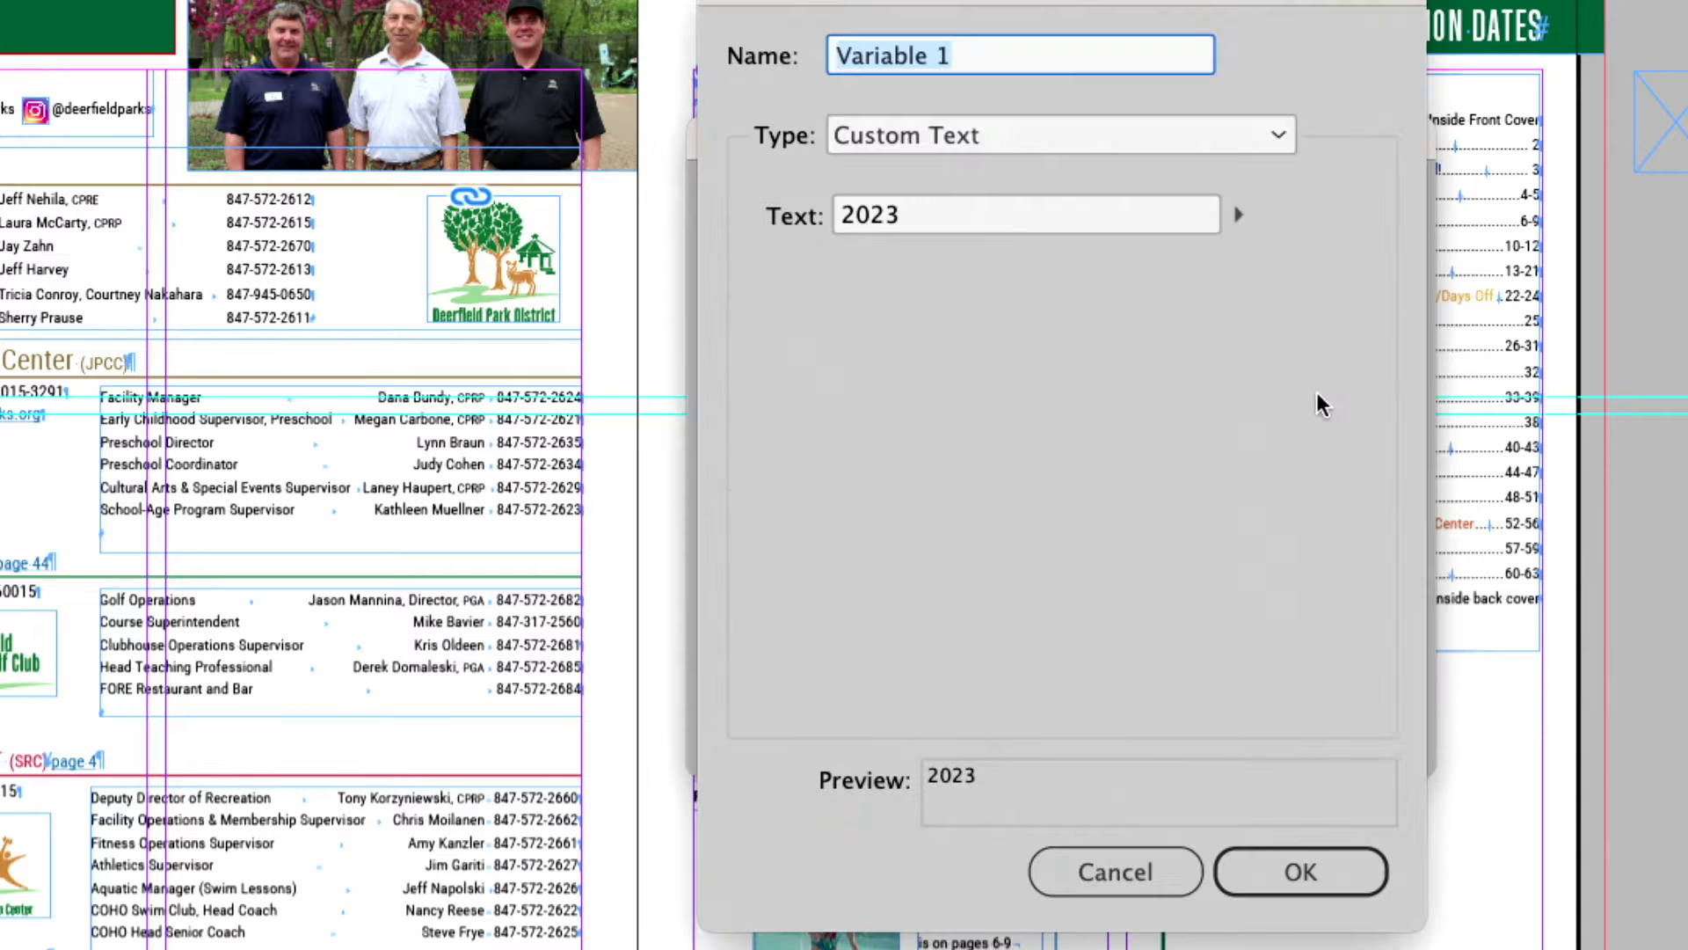
pyautogui.write('Season')
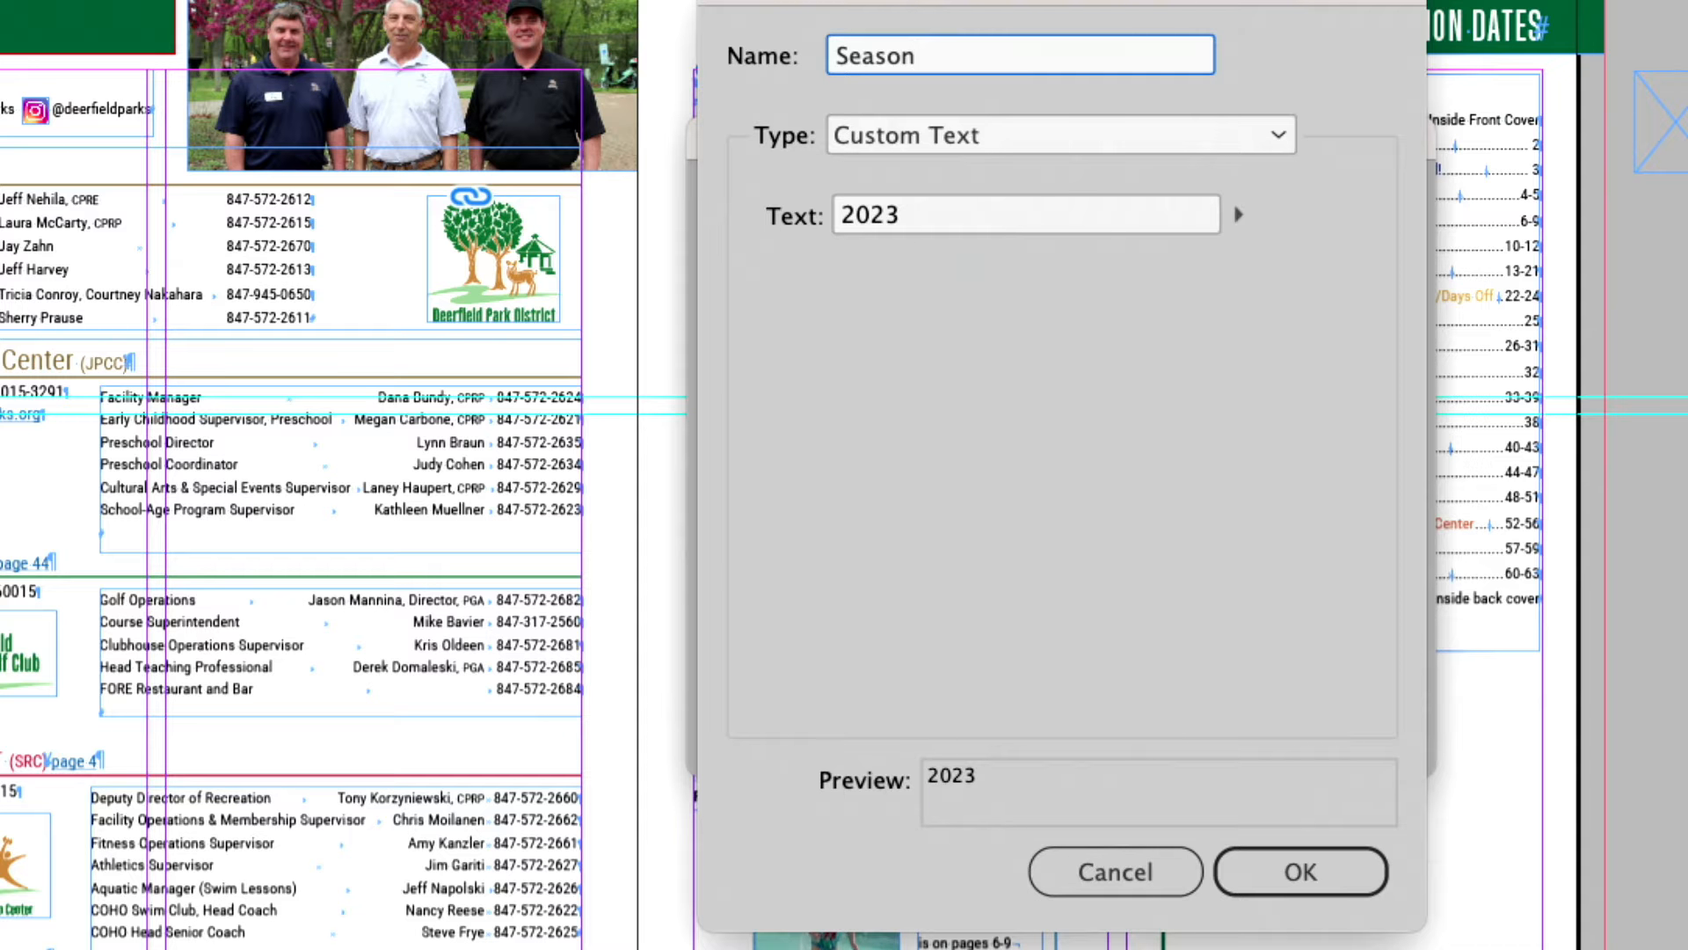
pyautogui.click(988, 207)
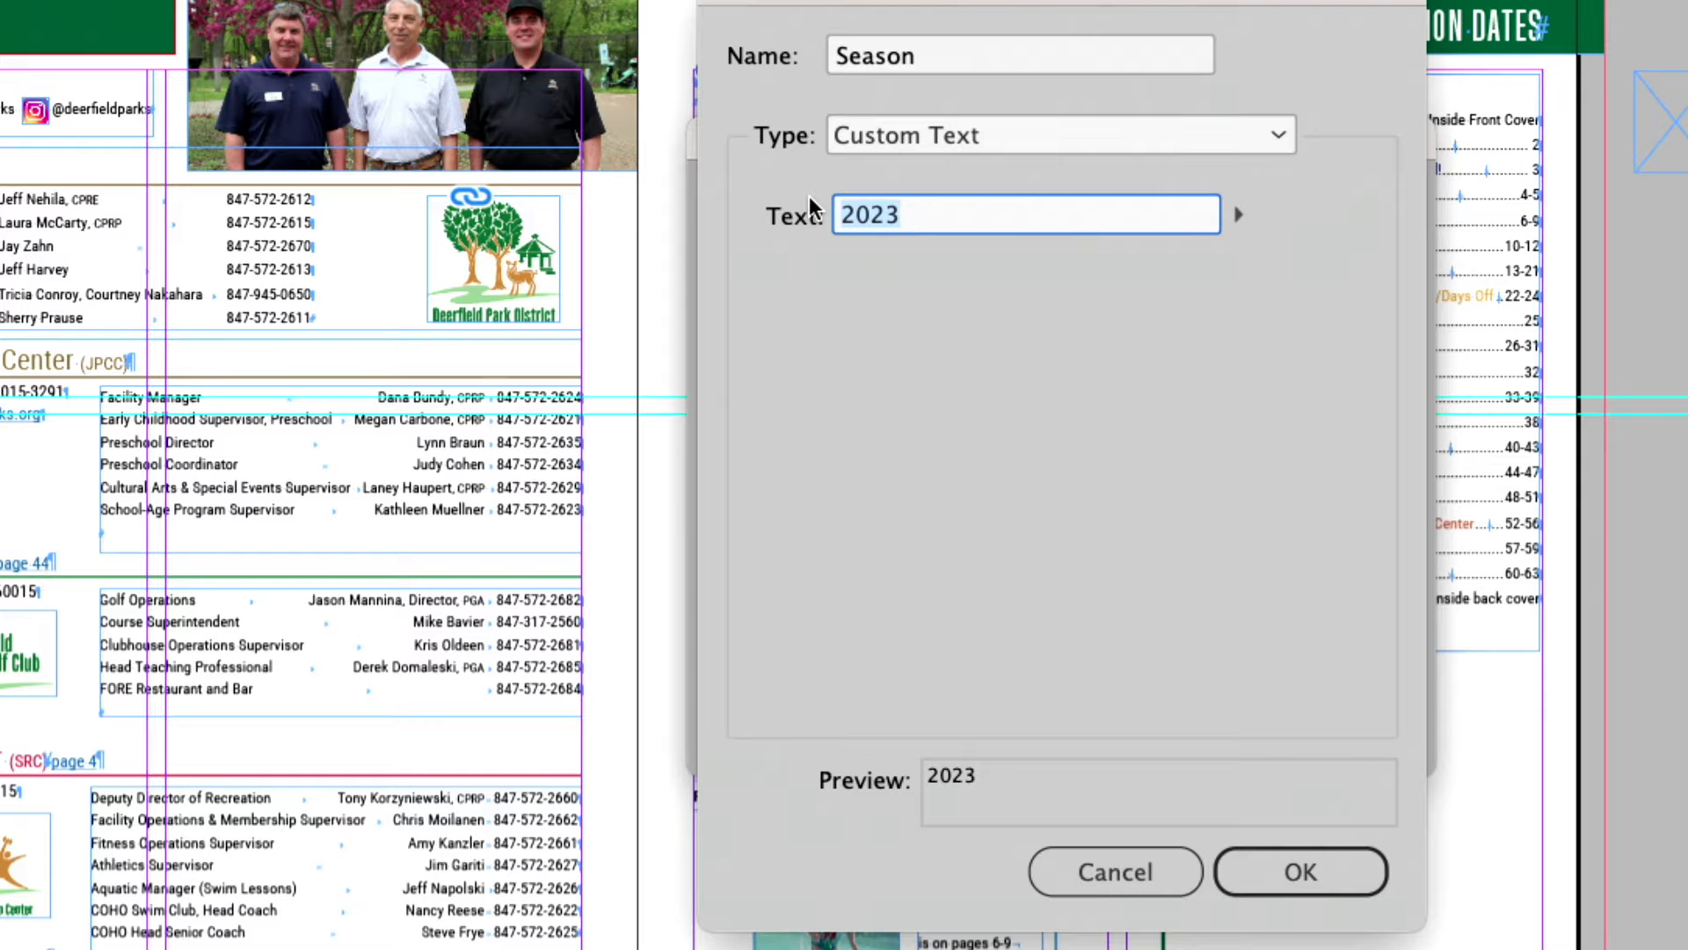
pyautogui.write('Summer')
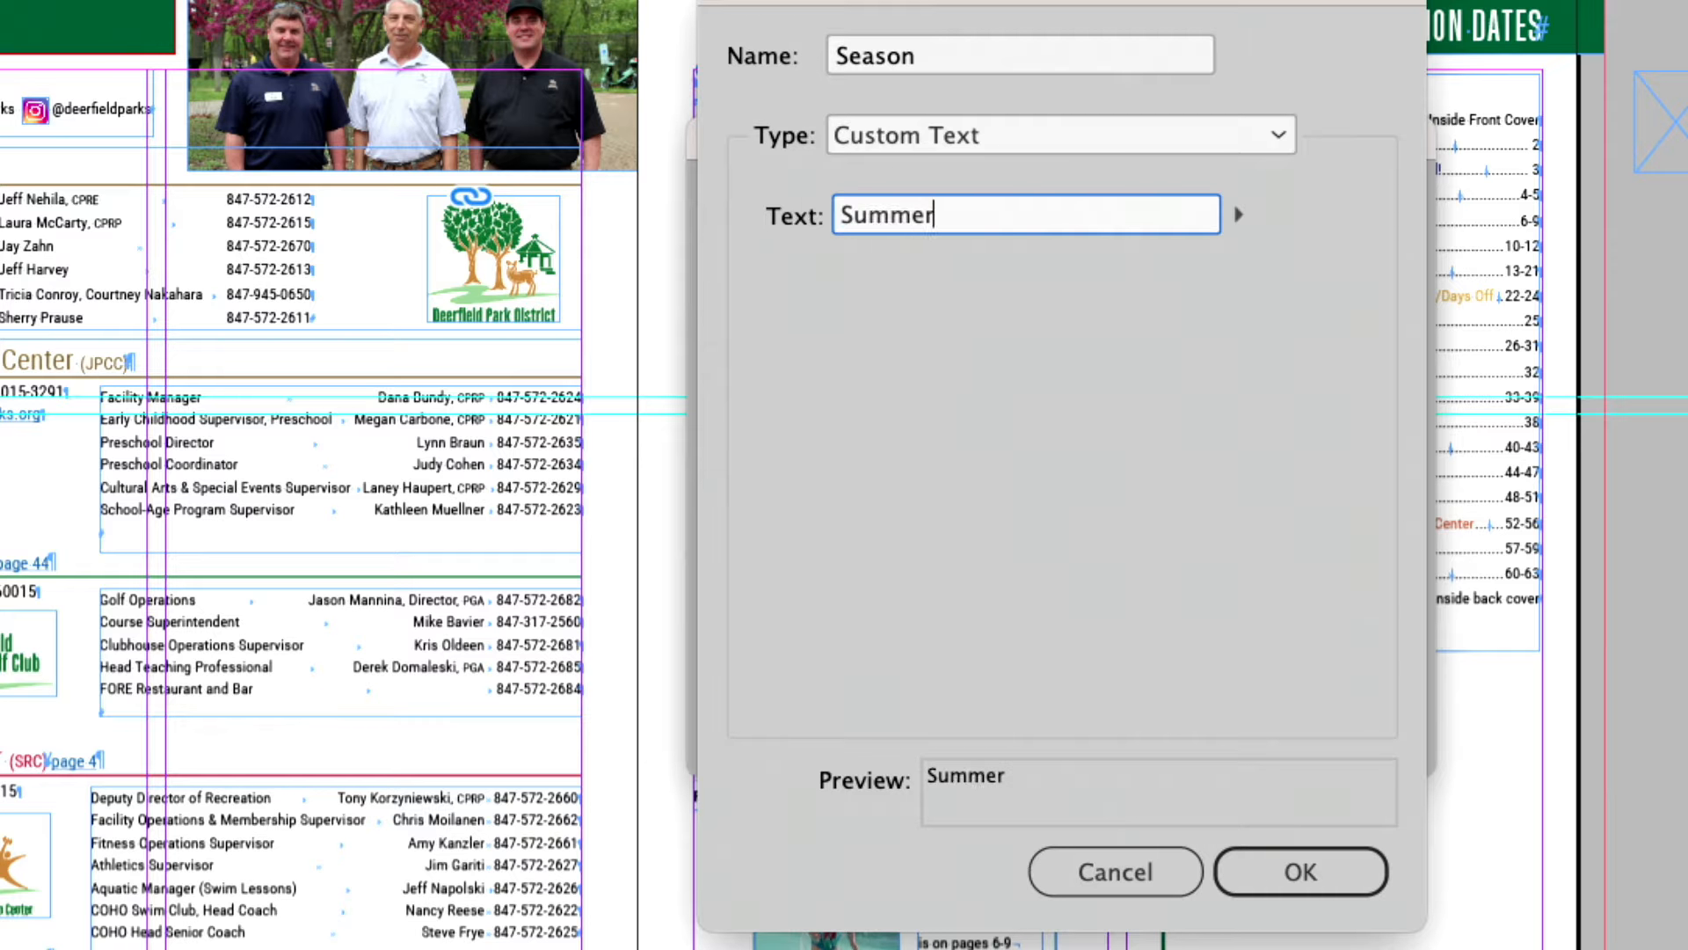
pyautogui.click(1297, 871)
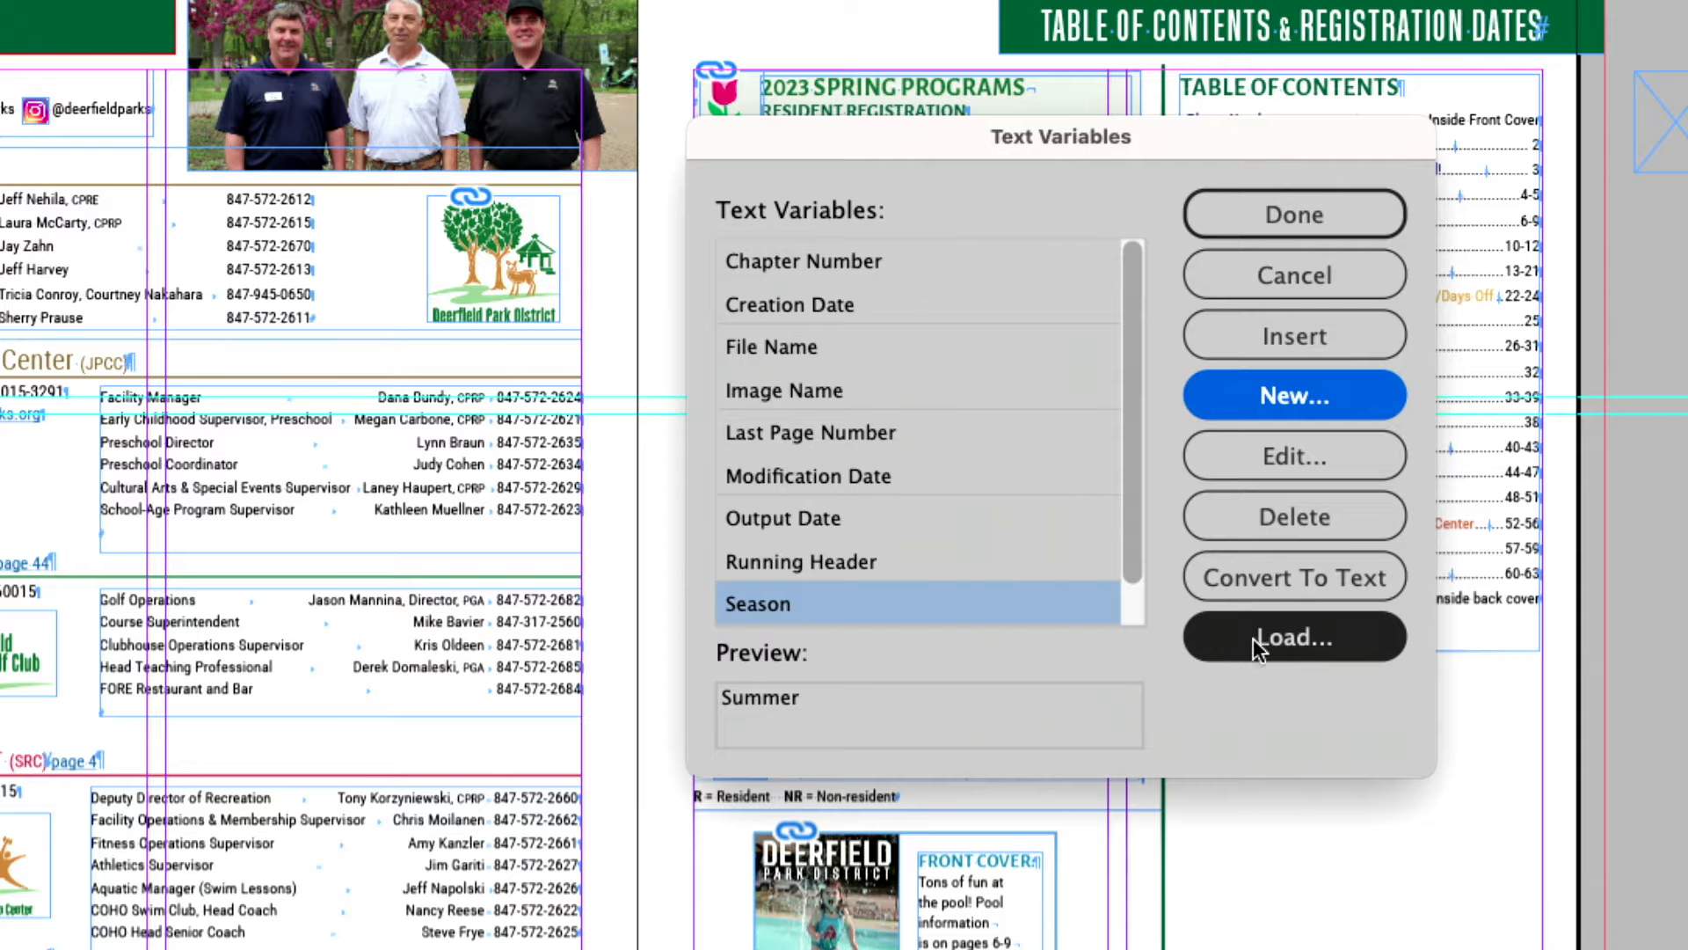
pyautogui.click(1324, 215)
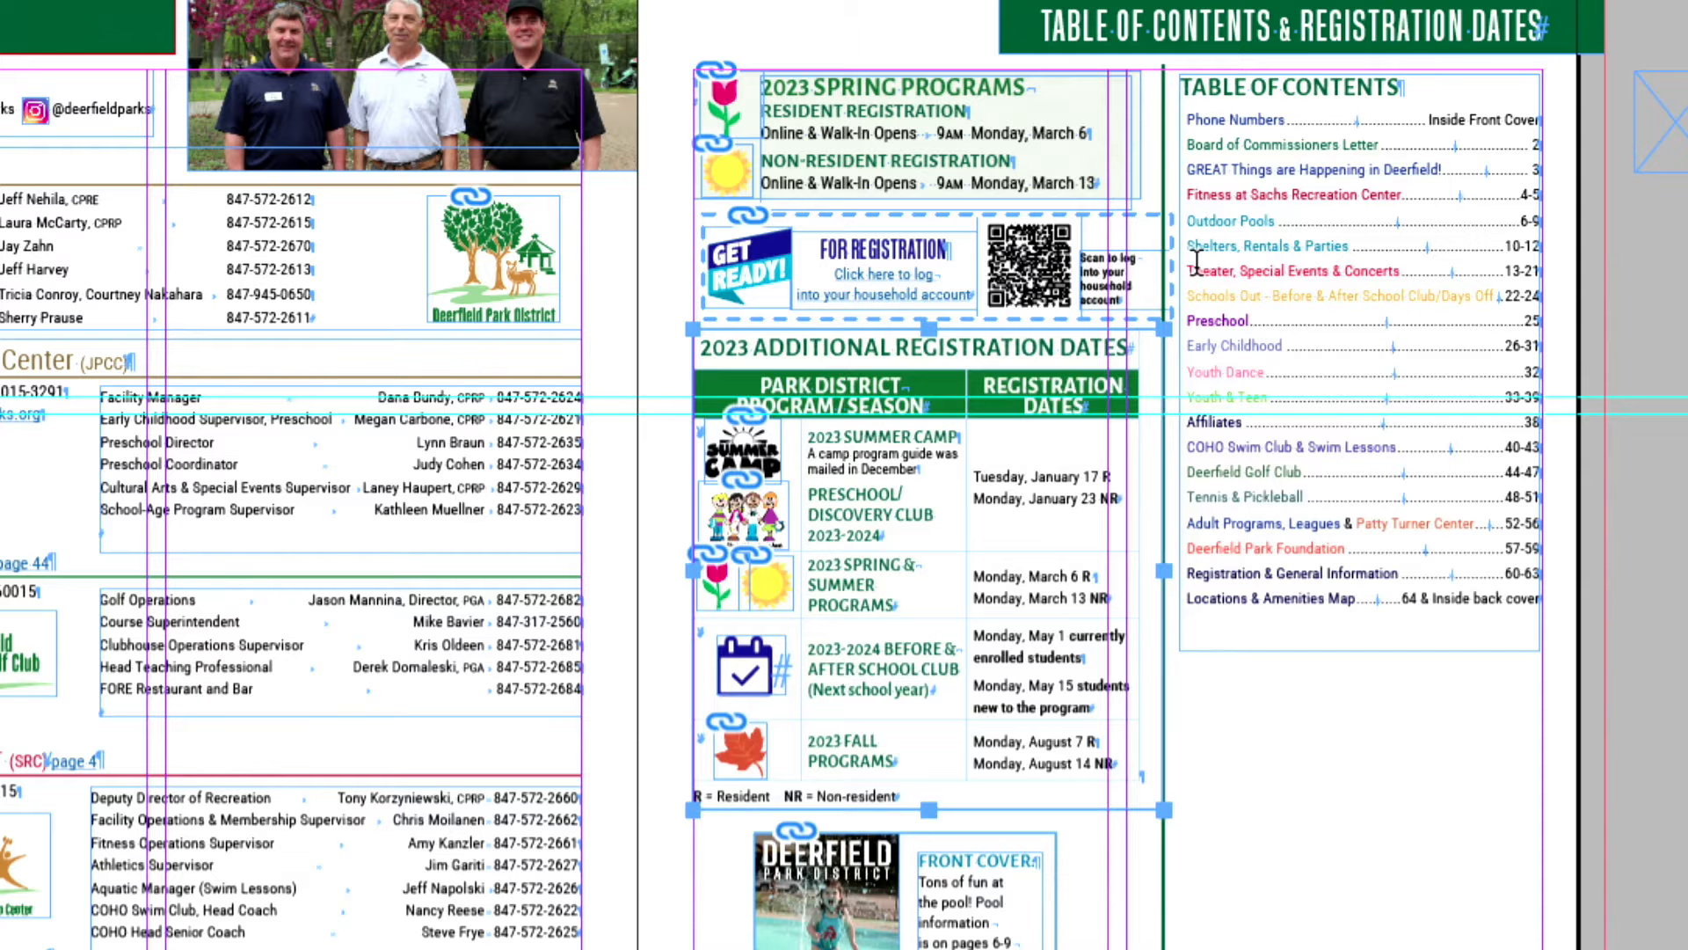
# Step: Replace the large script word "Season" on the page 1 cover with the Season text variable
pyautogui.hscroll(-5, 1196, 260)
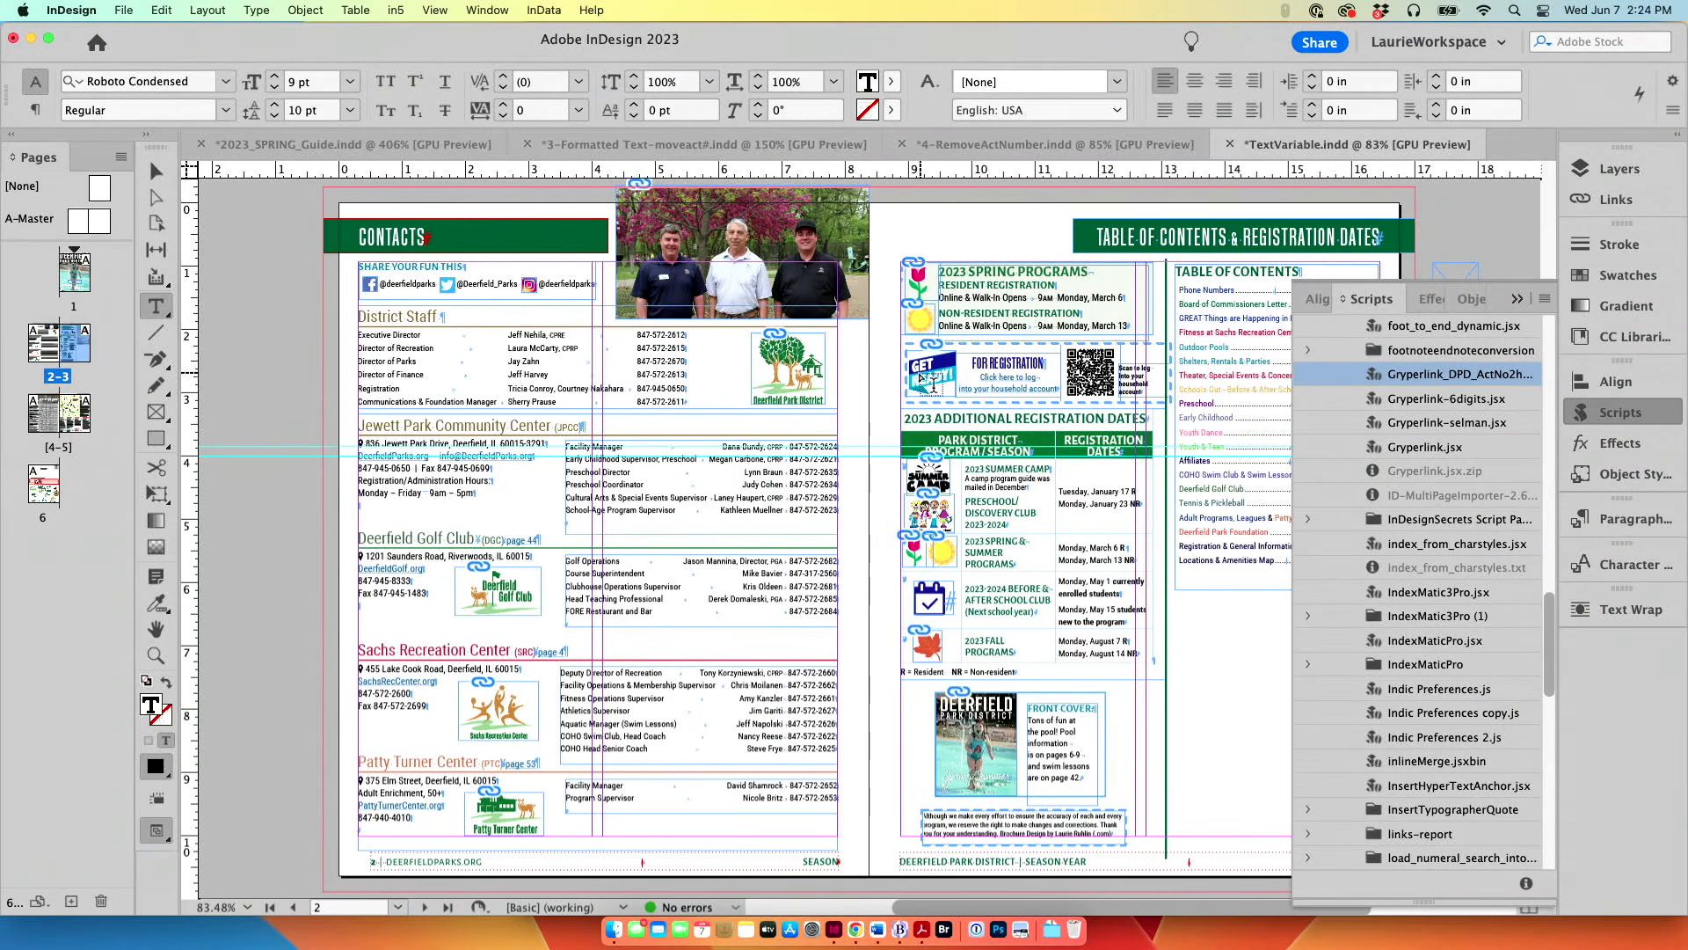
pyautogui.doubleClick(74, 274)
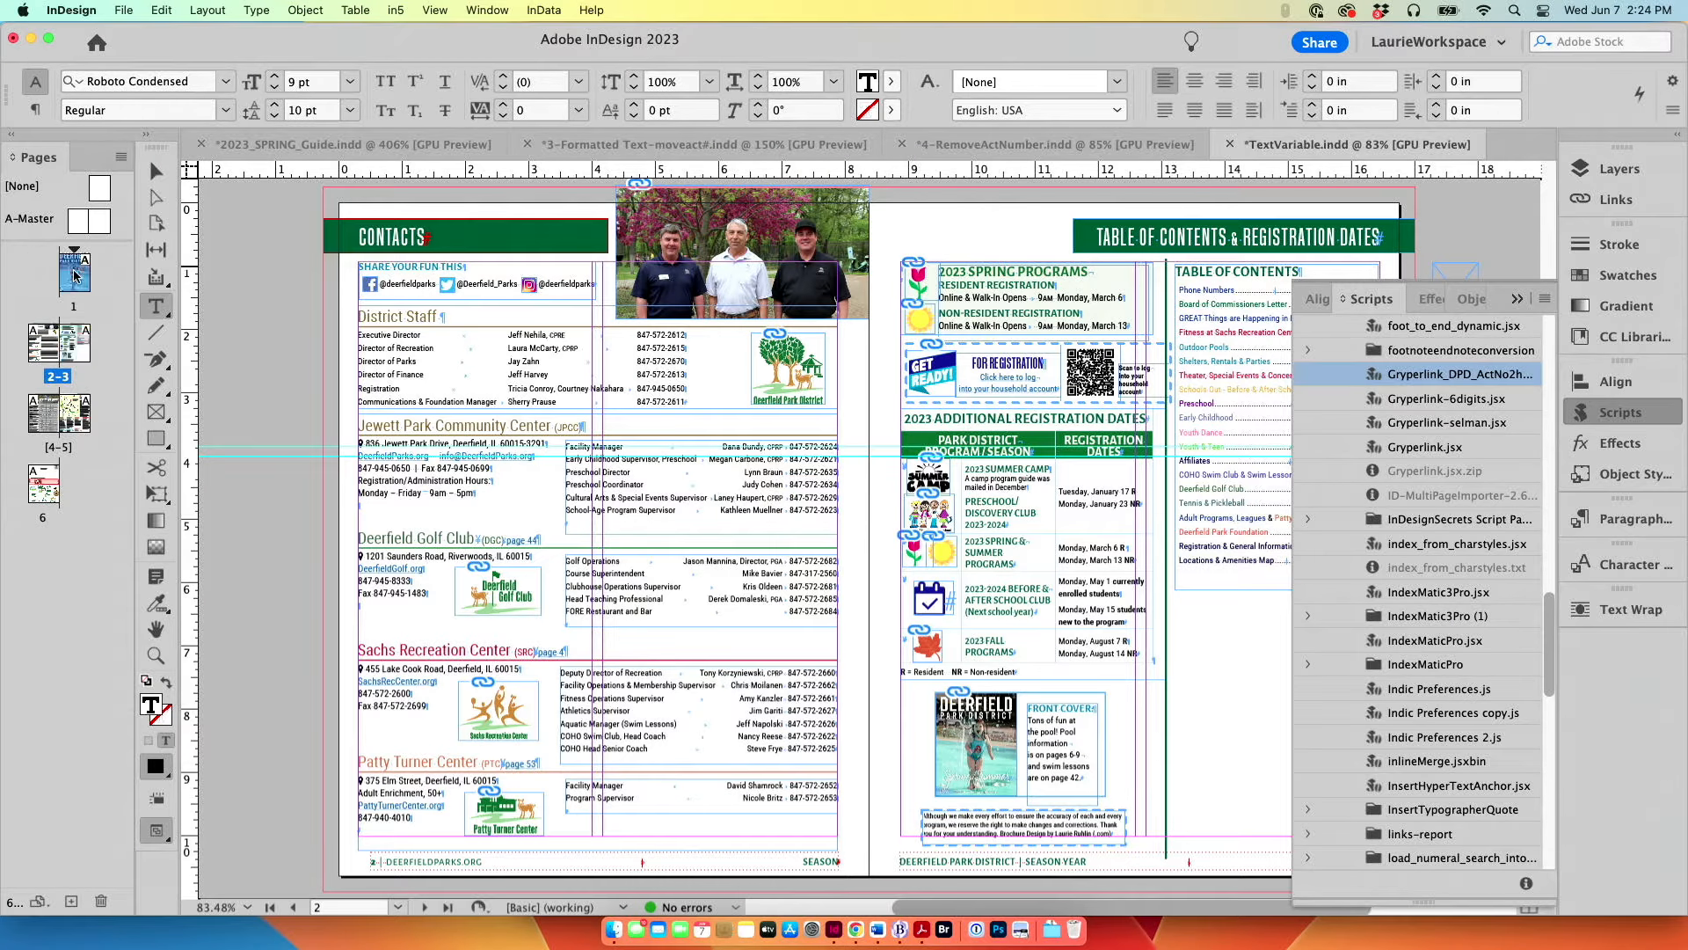
pyautogui.doubleClick(625, 758)
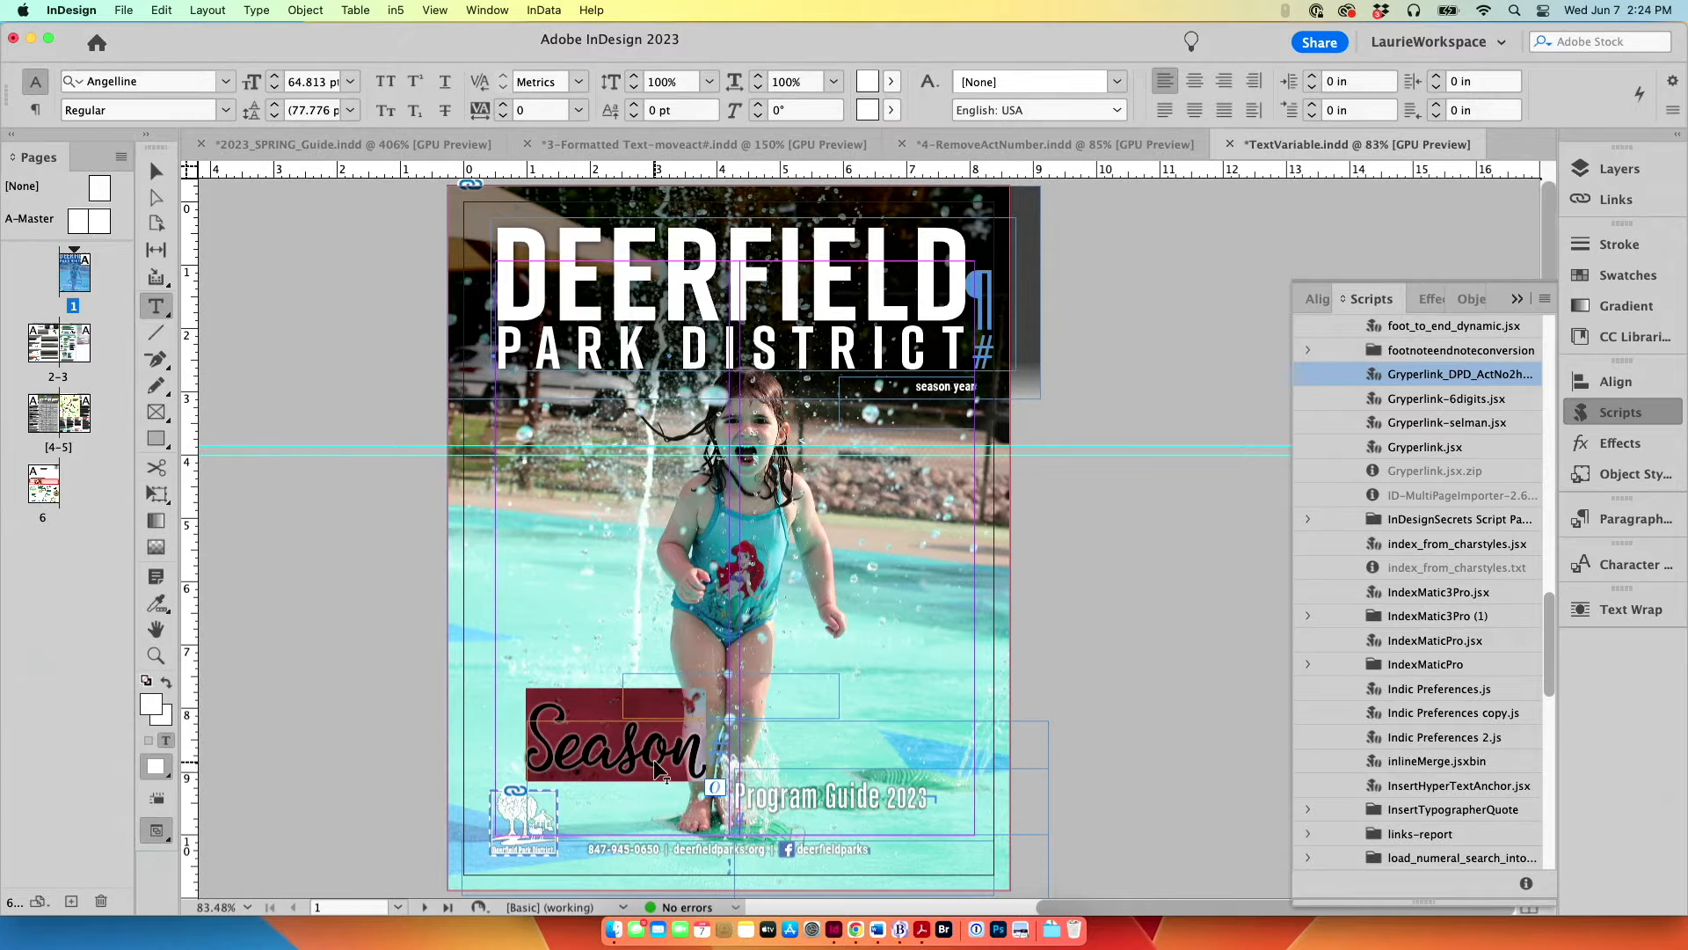
pyautogui.write('Su')
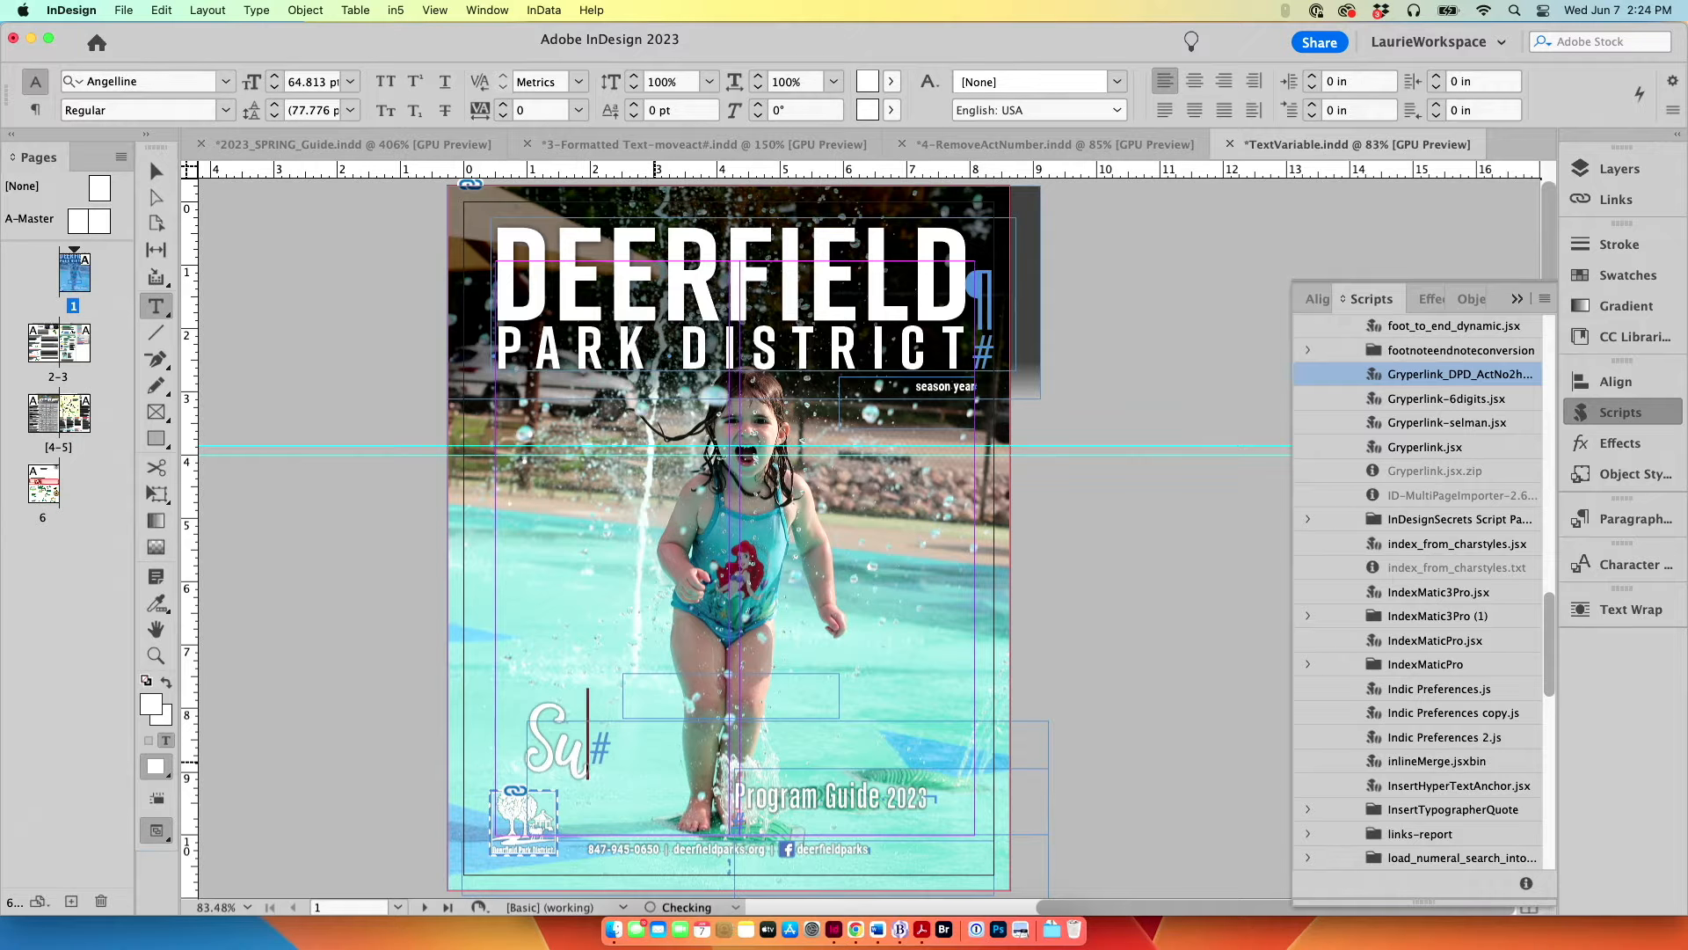
pyautogui.press('BackSpace')
pyautogui.press('BackSpace')
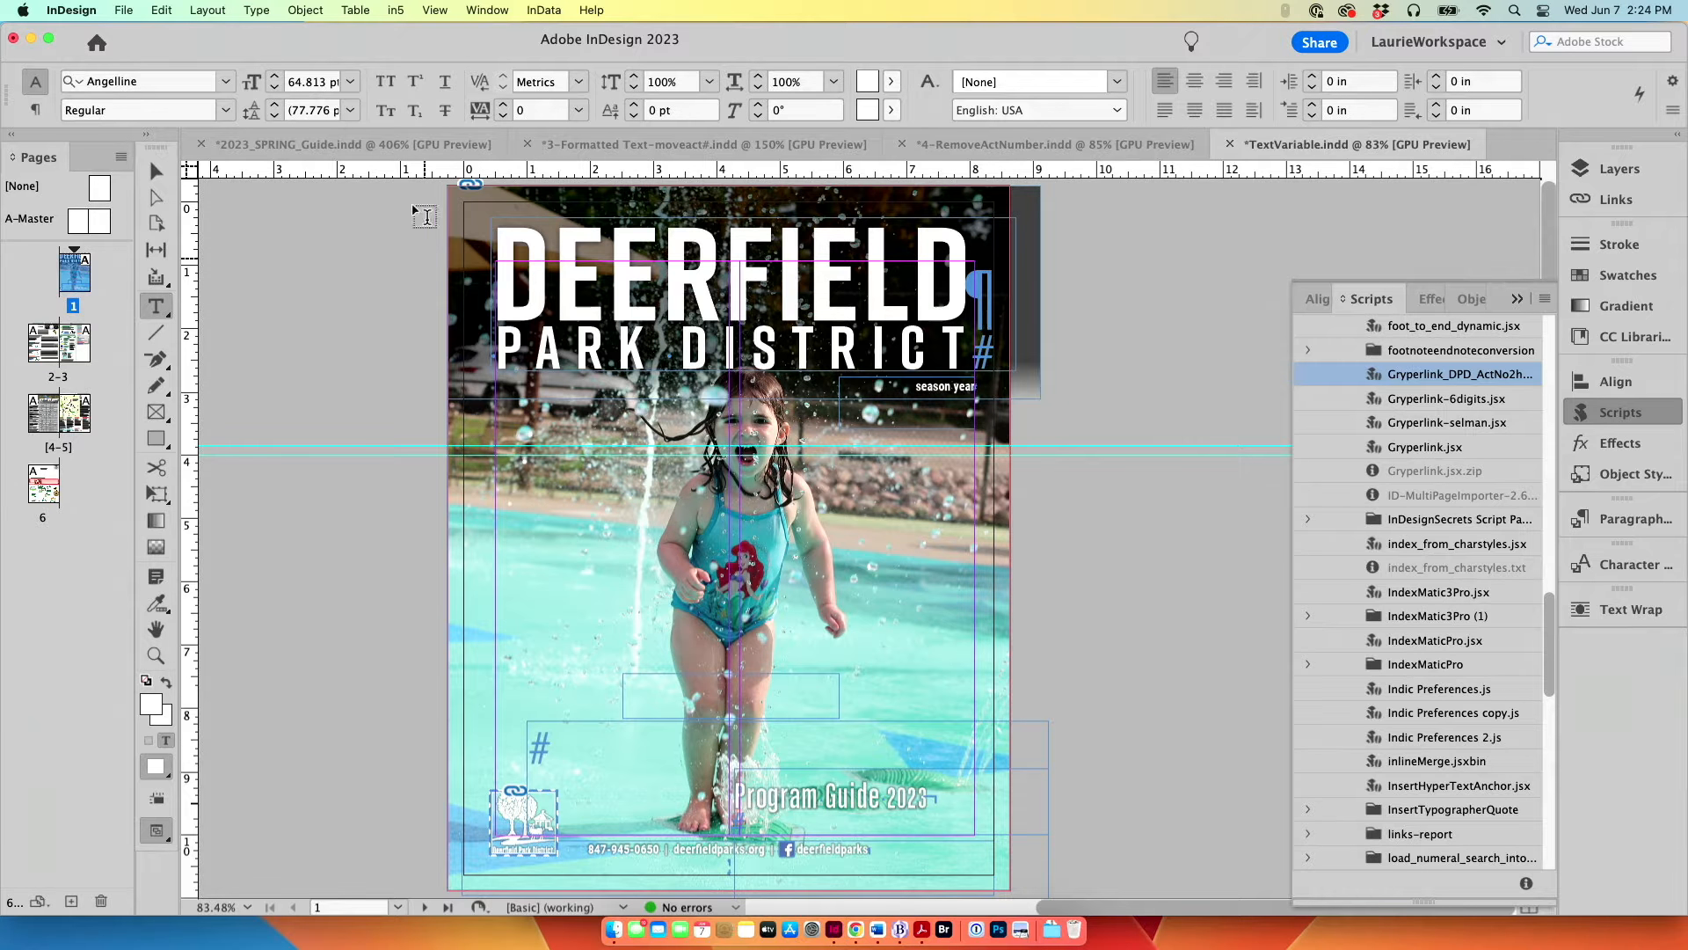
pyautogui.click(261, 11)
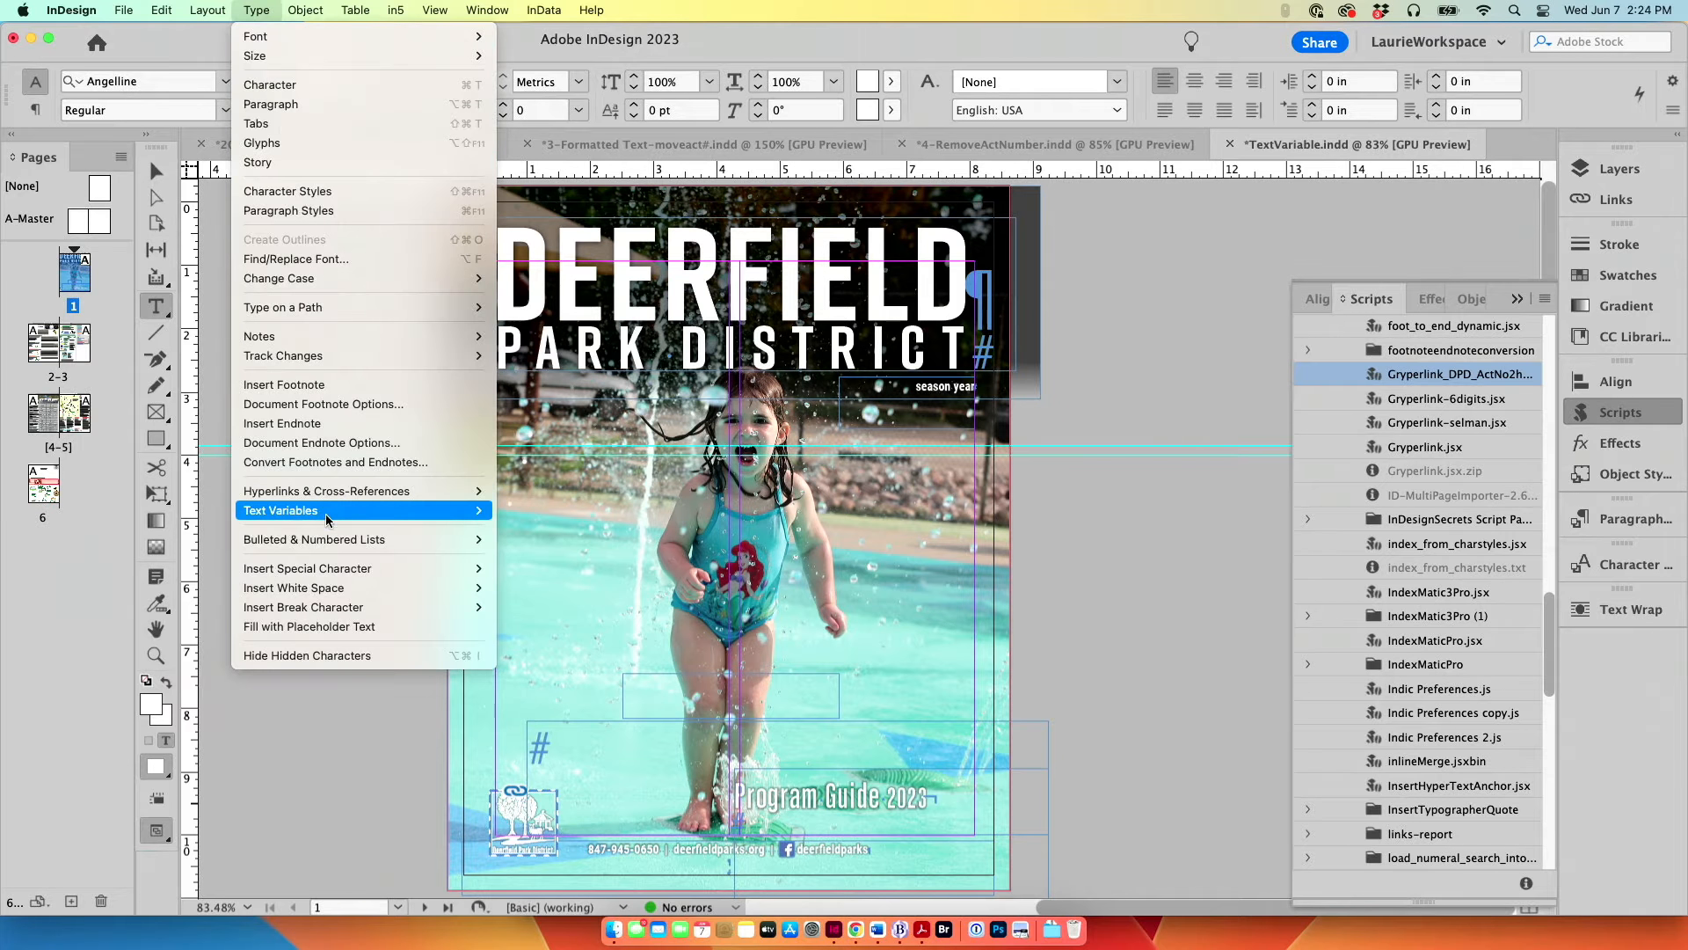
pyautogui.moveTo(325, 513)
pyautogui.moveTo(541, 529)
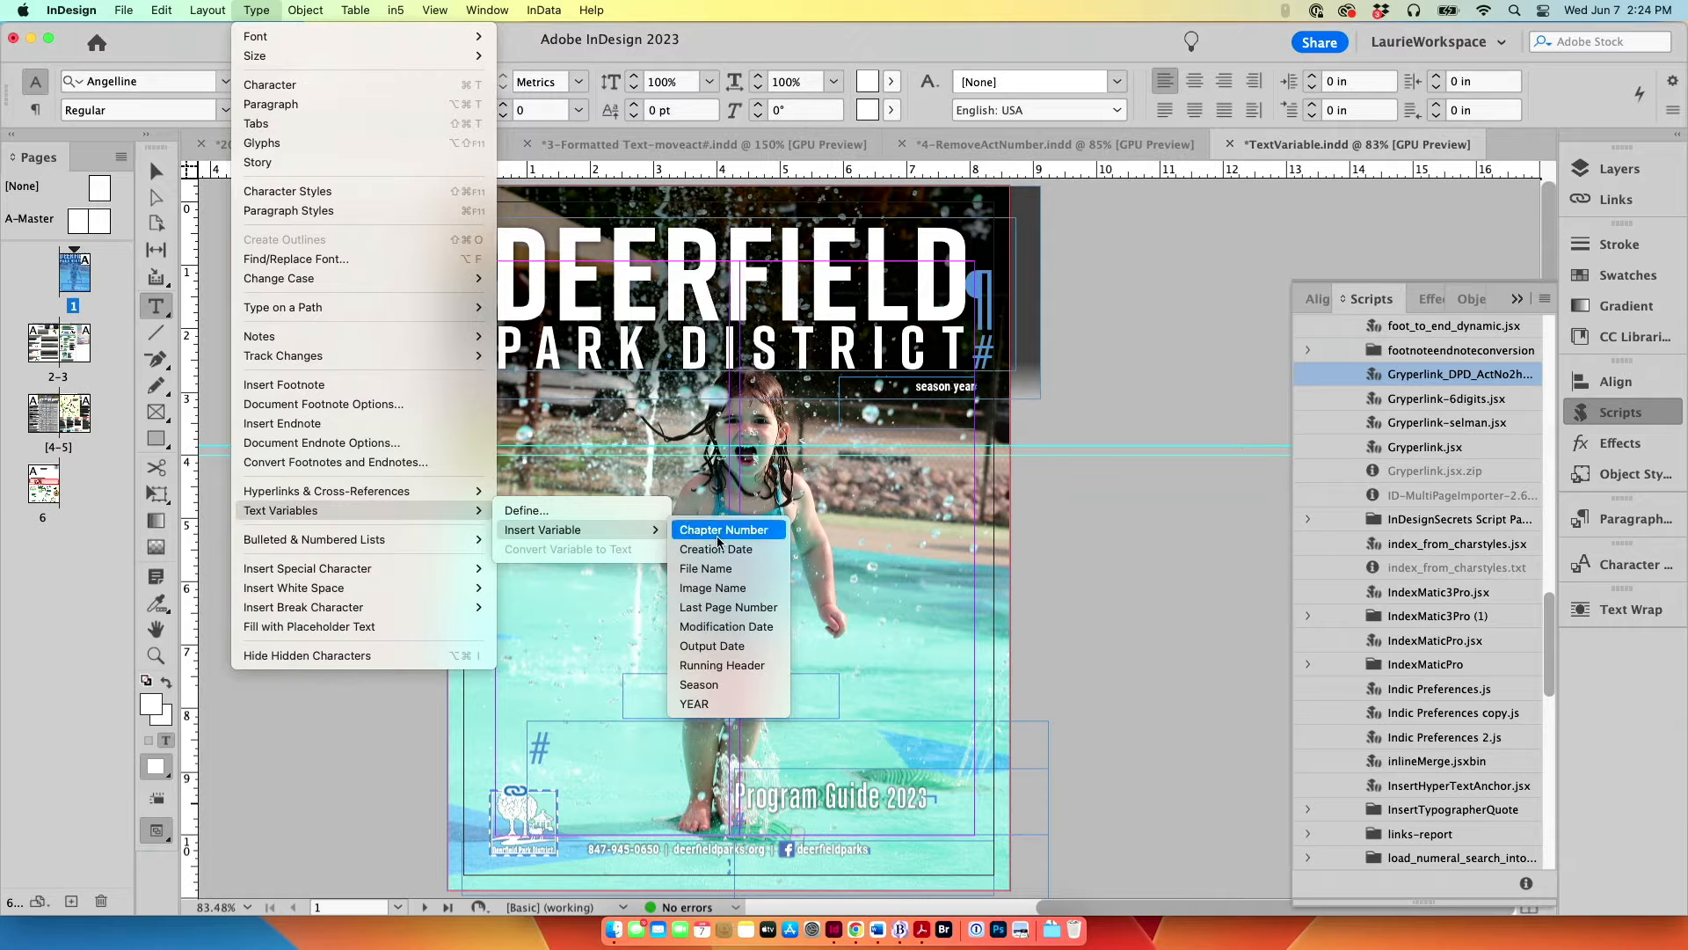
pyautogui.click(725, 685)
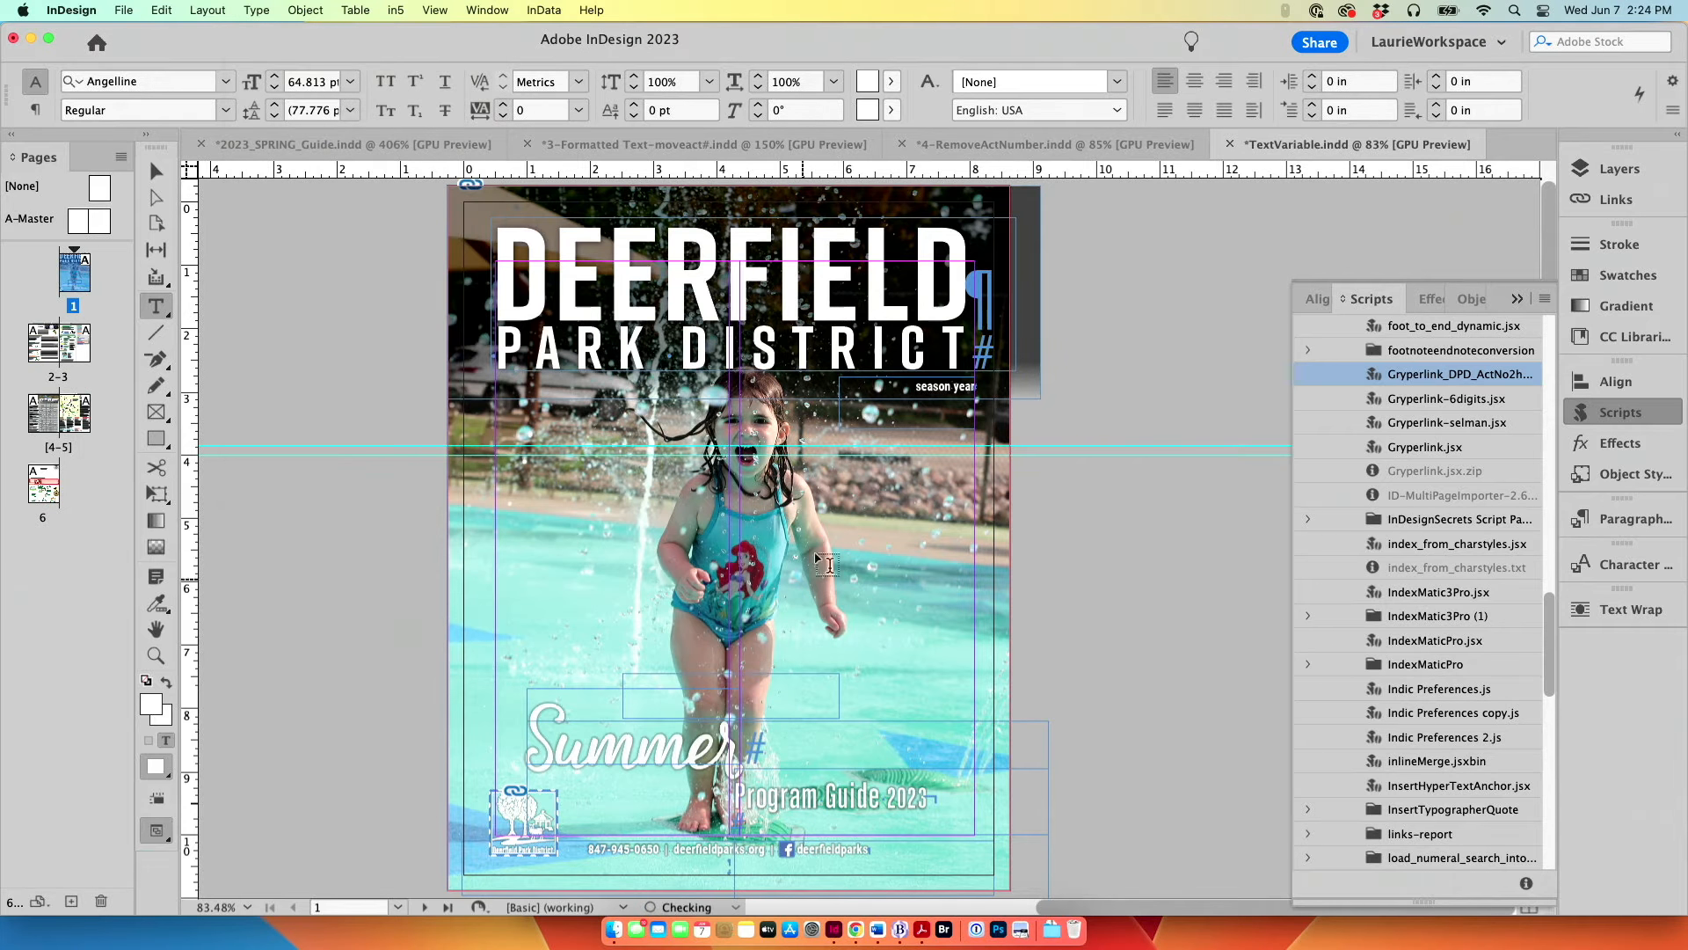
# Step: Replace the word "season" in the small line beneath the PARK DISTRICT title with the Season text variable
pyautogui.click(934, 387)
pyautogui.press('super+equal')
pyautogui.press('super+equal')
pyautogui.press('super+equal')
pyautogui.press('super+equal')
pyautogui.press('super+equal')
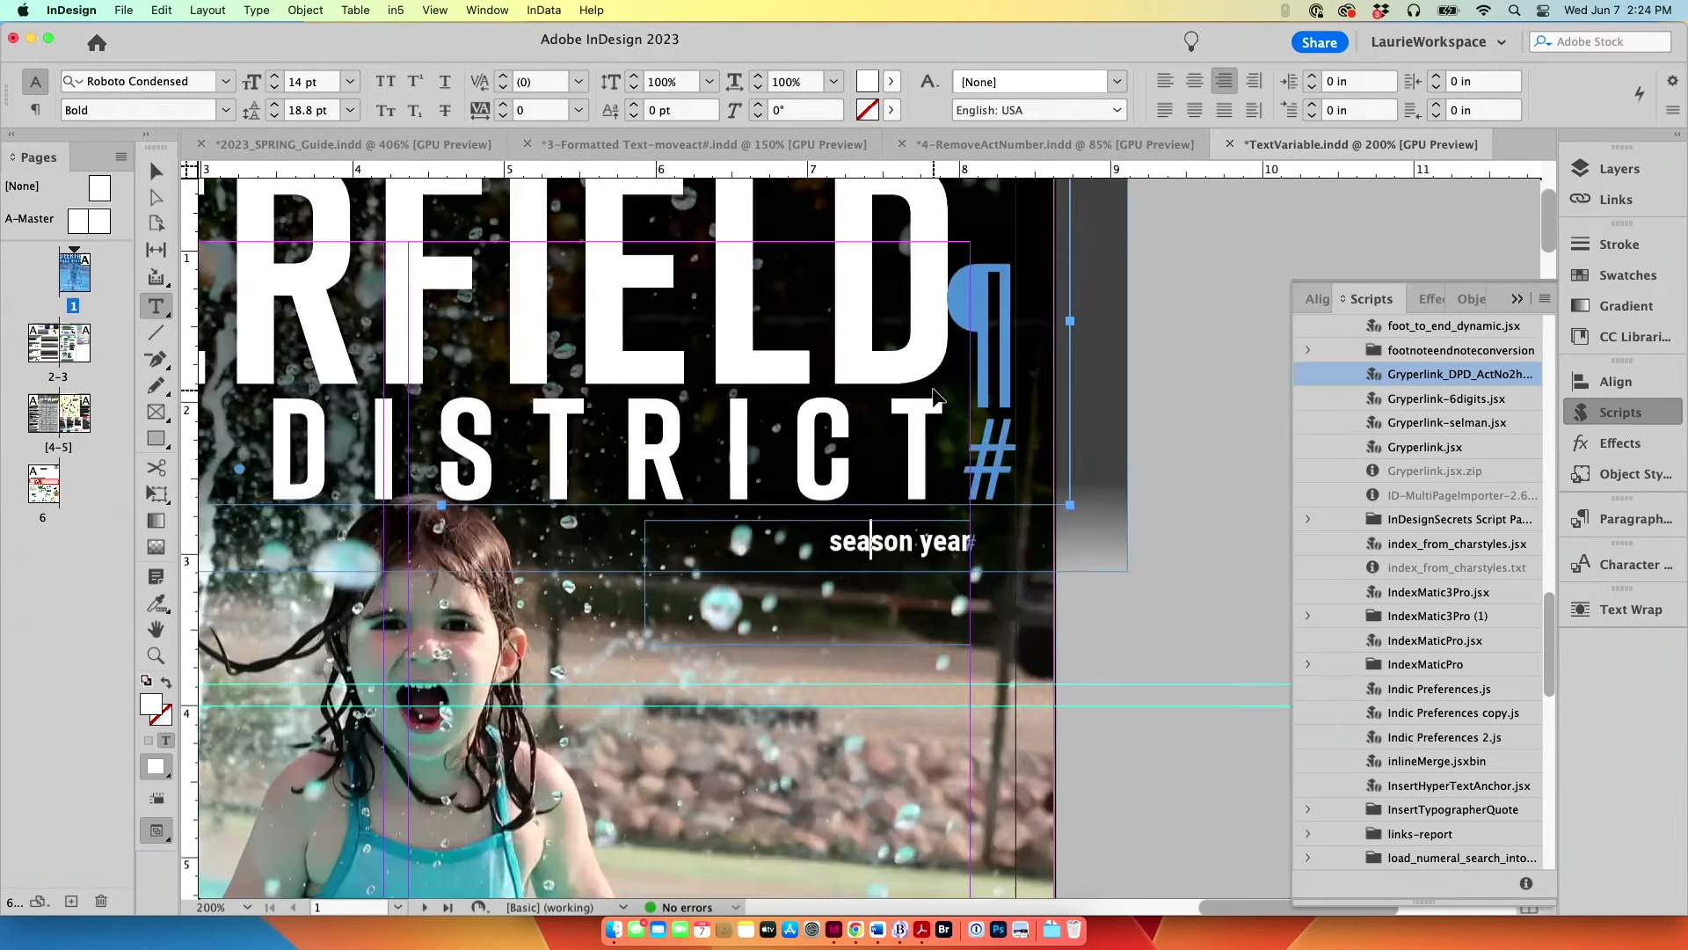
pyautogui.doubleClick(869, 543)
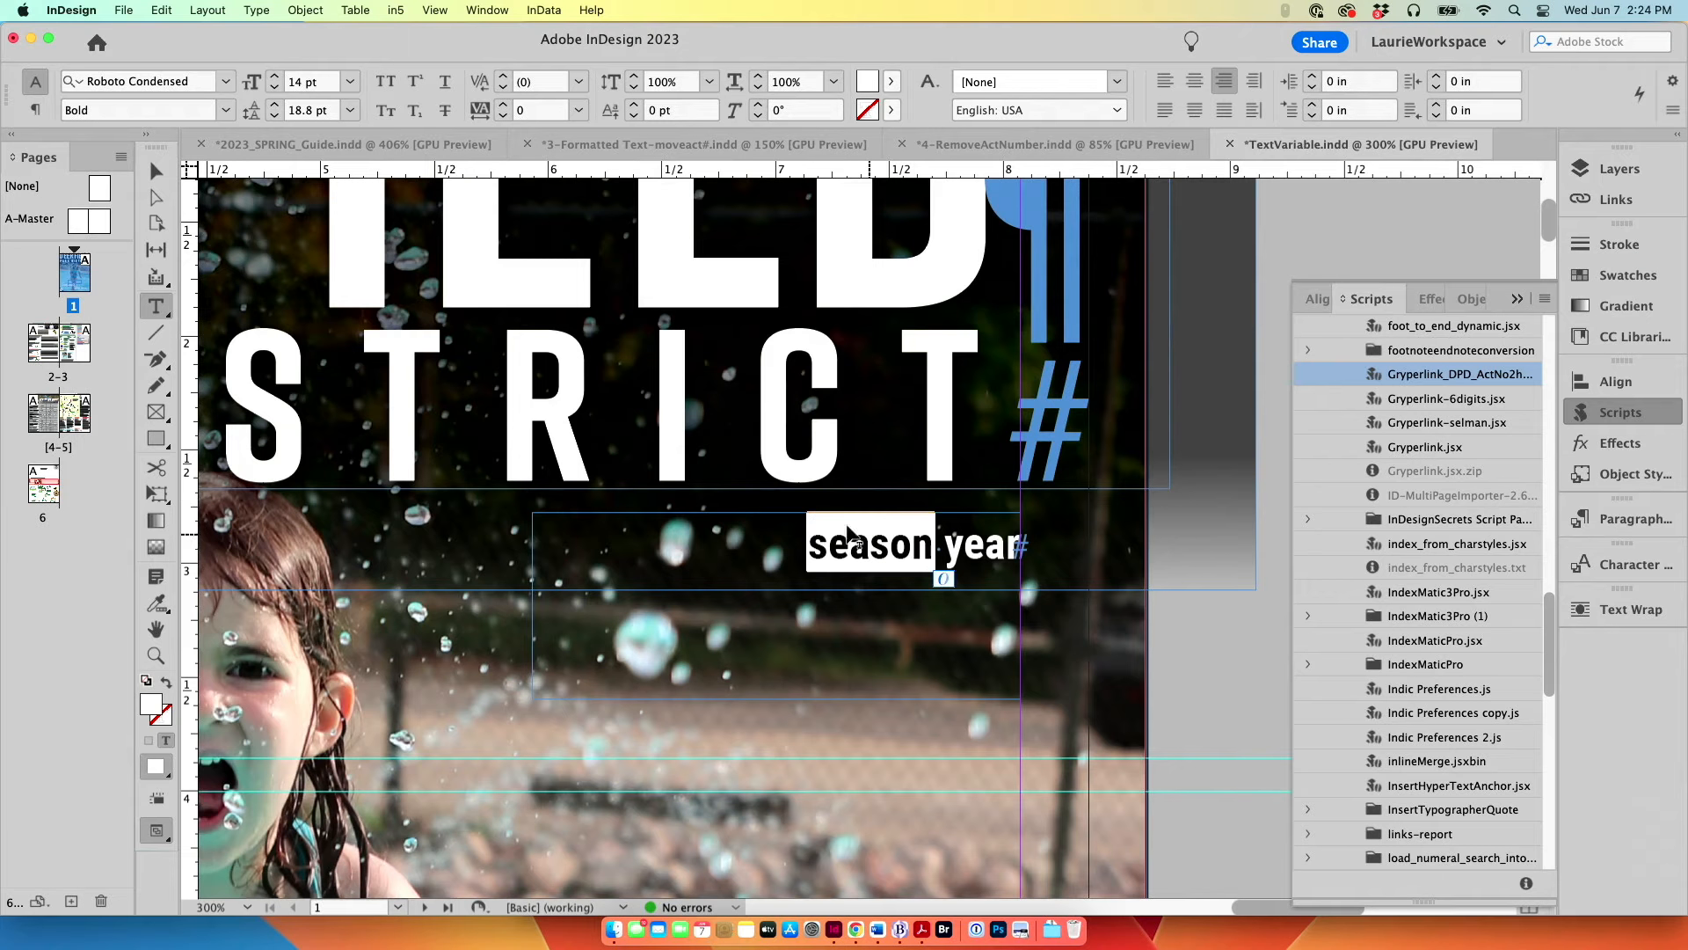
pyautogui.click(256, 10)
pyautogui.moveTo(262, 573)
pyautogui.moveTo(280, 512)
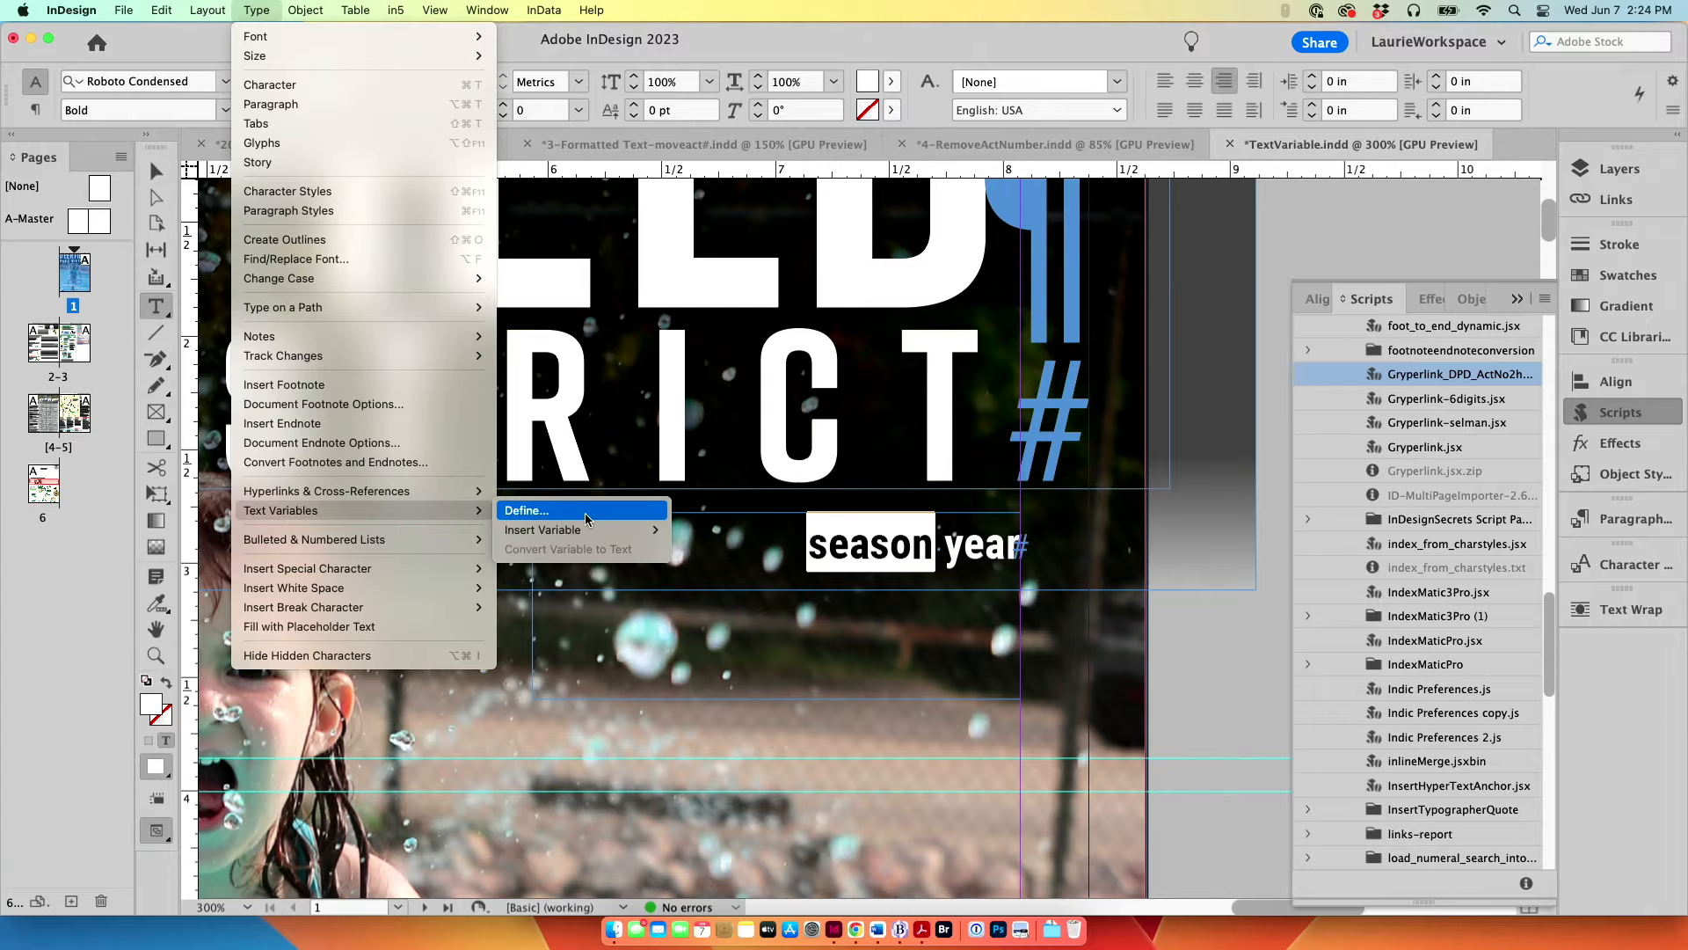
pyautogui.moveTo(584, 531)
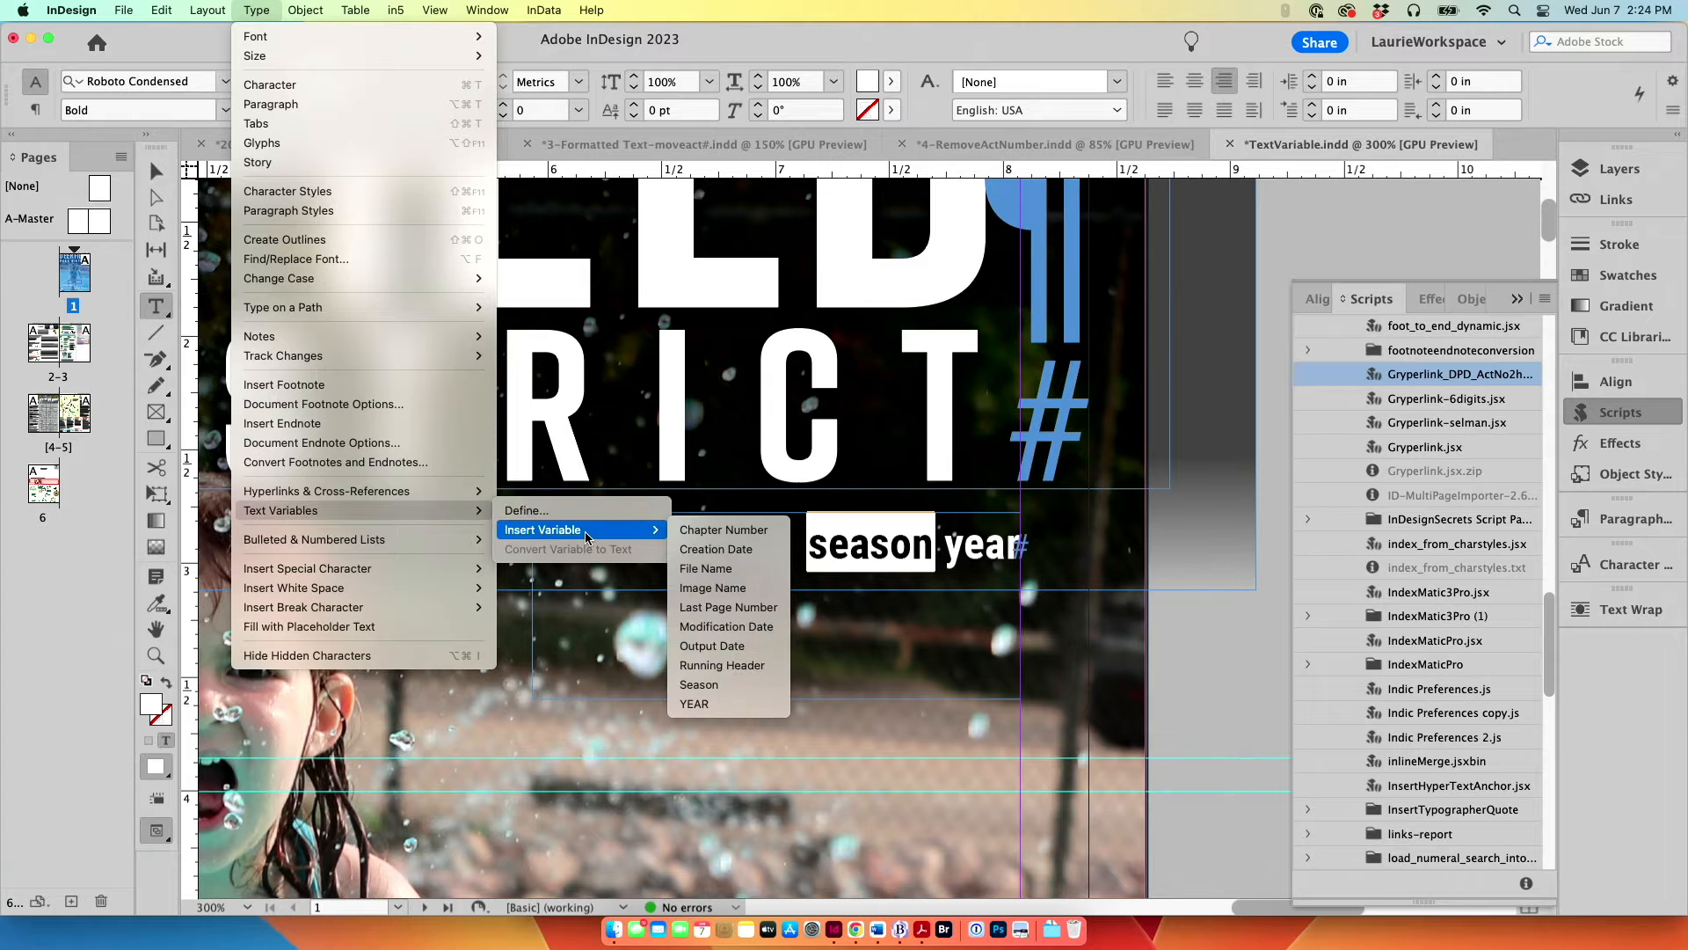
pyautogui.click(714, 684)
# Step: Replace the word "year" in the small line beneath the PARK DISTRICT title with the YEAR text variable
pyautogui.doubleClick(976, 550)
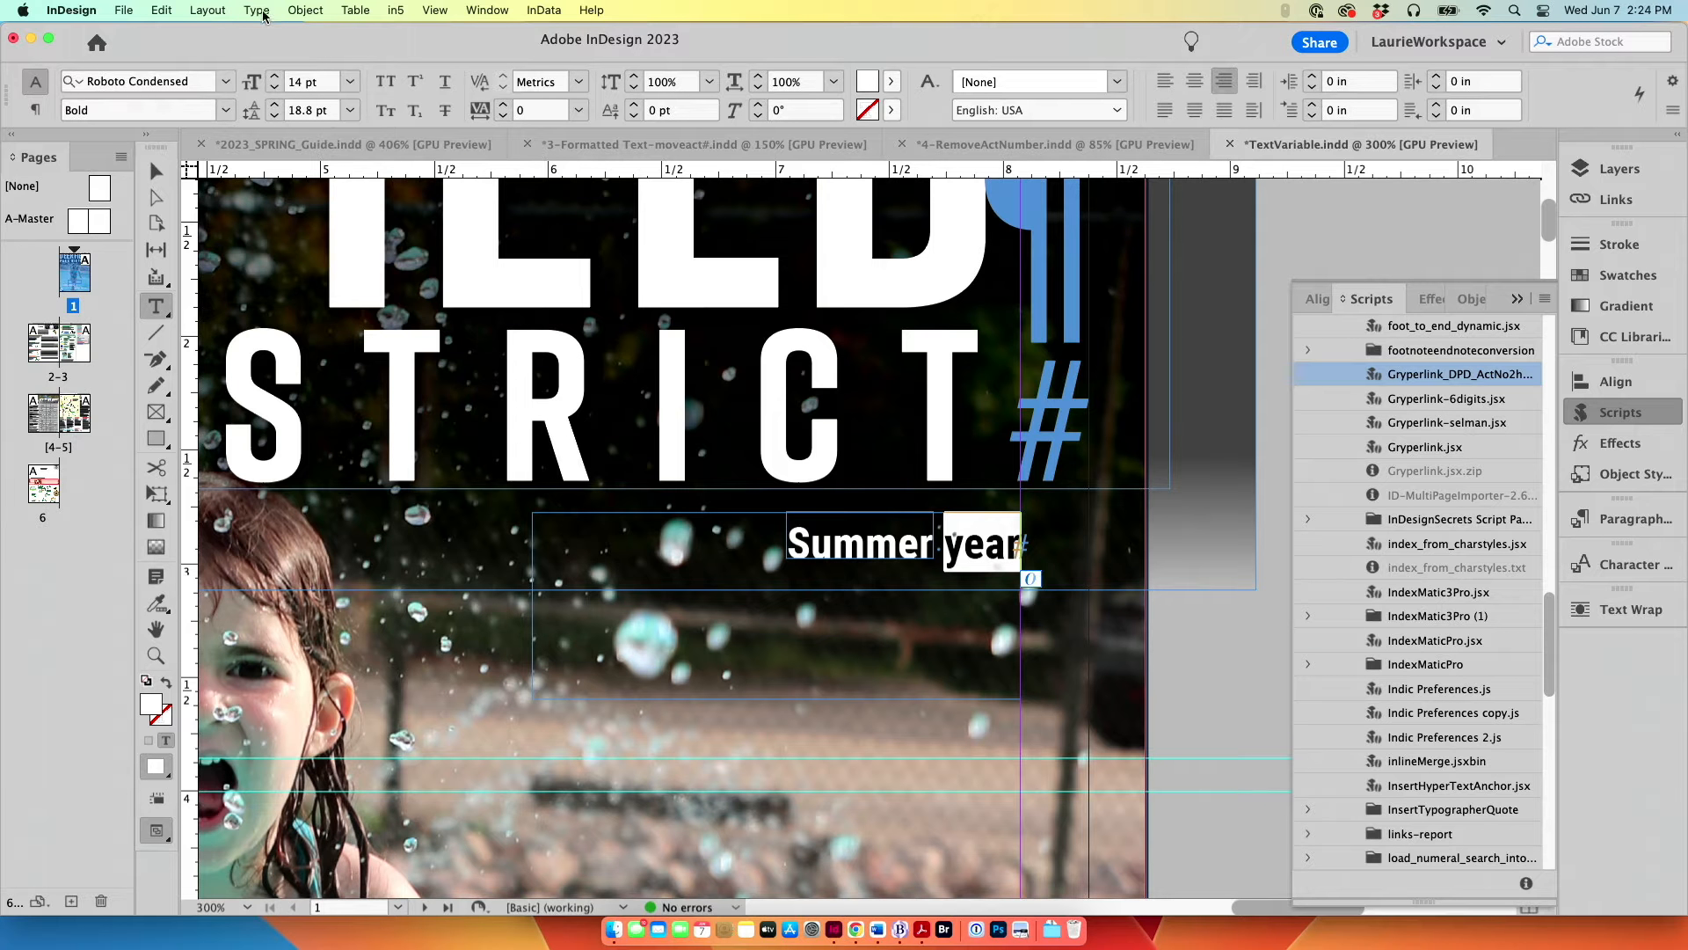
pyautogui.click(299, 11)
pyautogui.moveTo(256, 11)
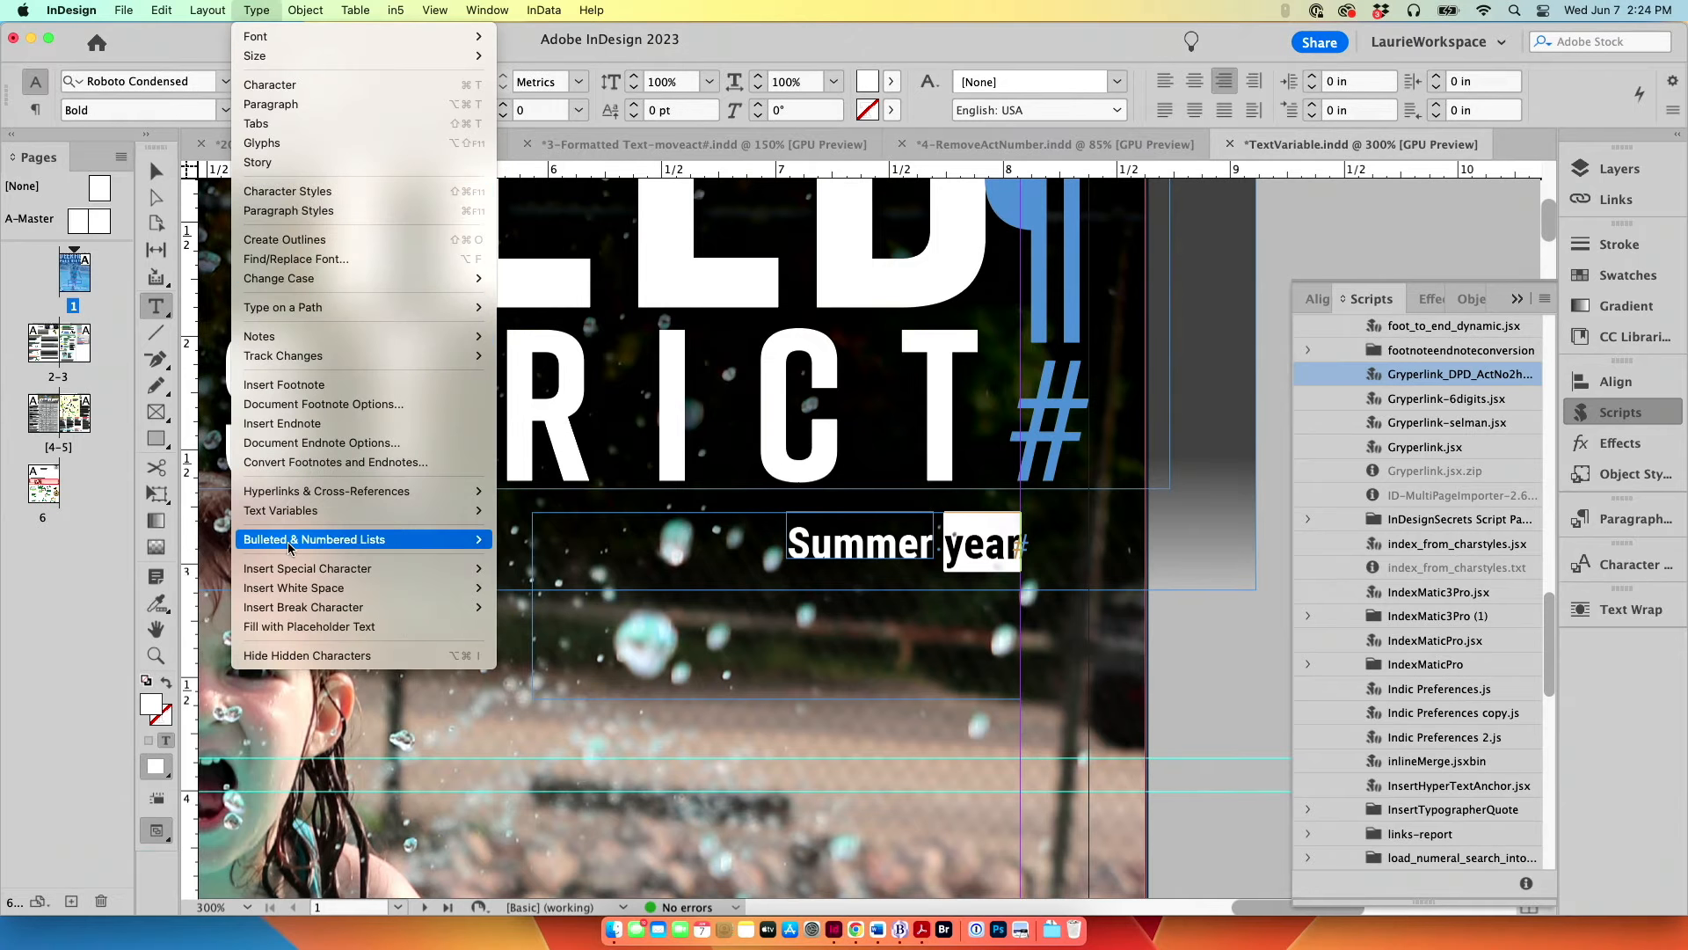
pyautogui.moveTo(475, 520)
pyautogui.moveTo(554, 529)
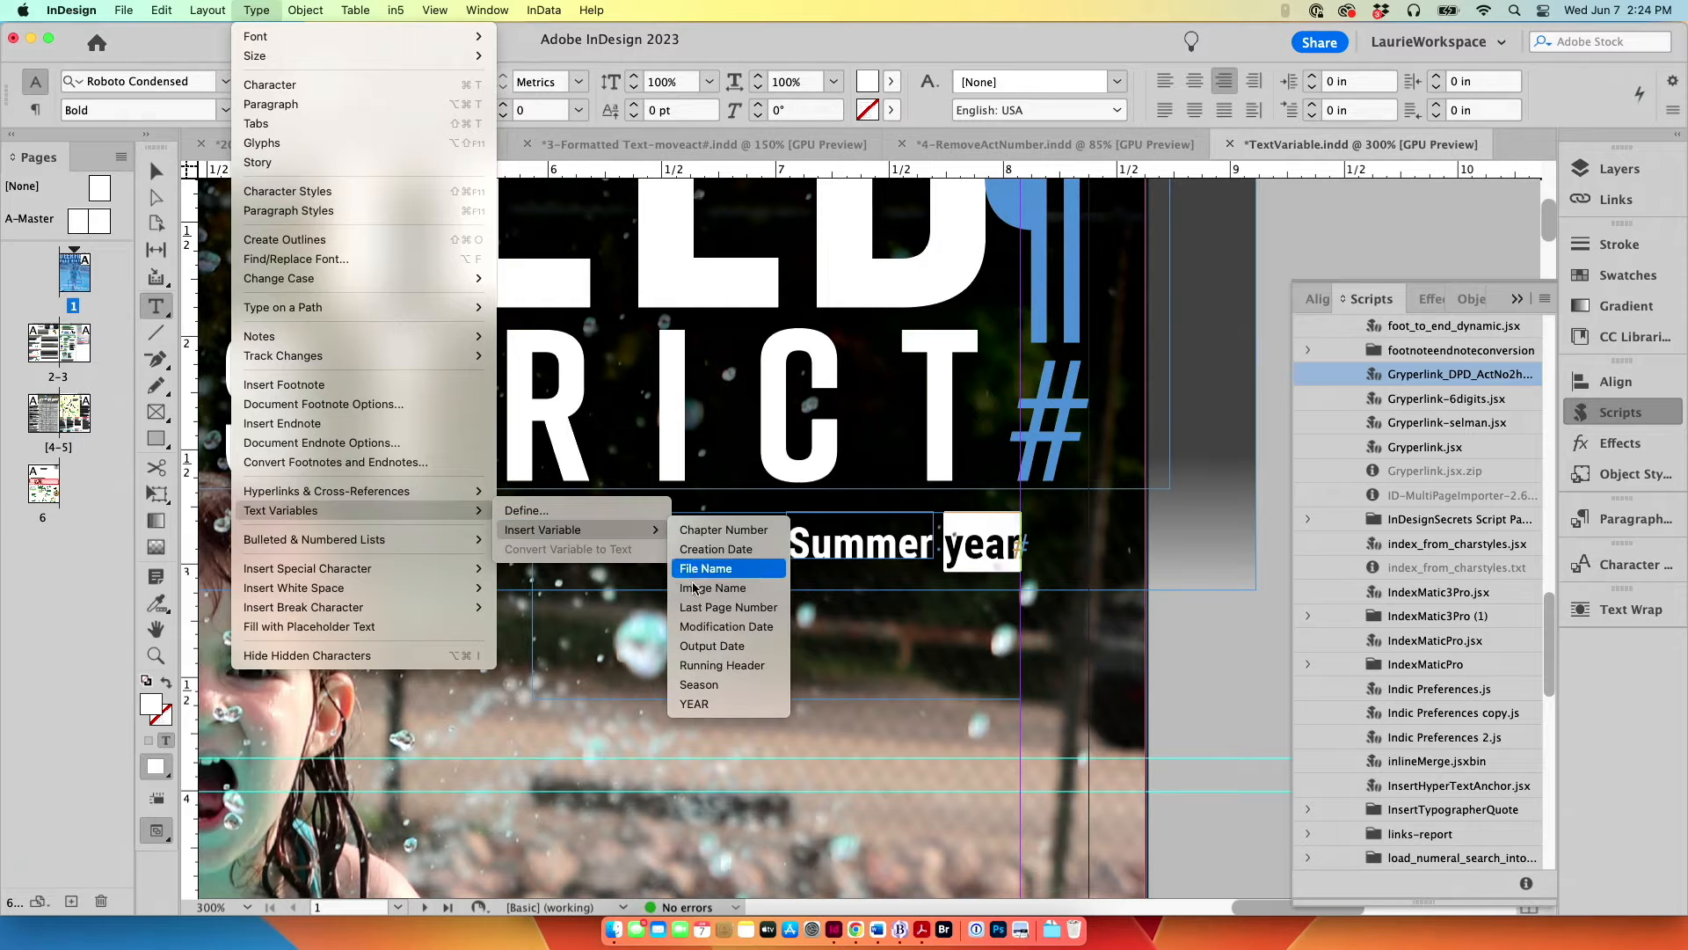
pyautogui.click(705, 705)
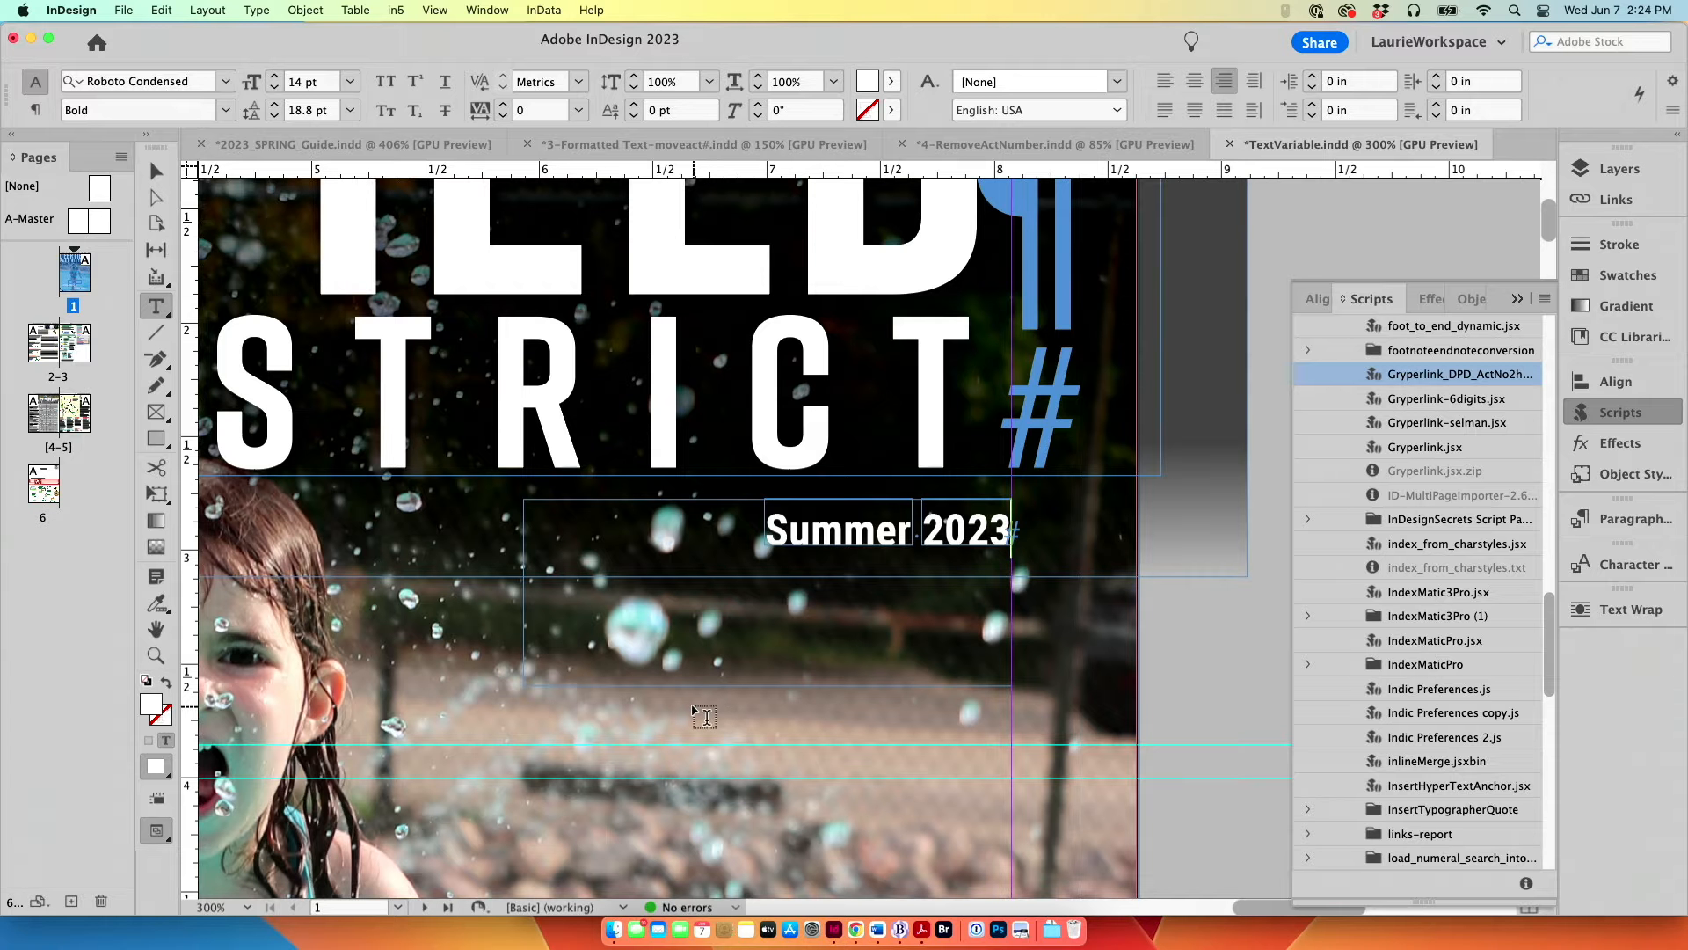
# Step: On the A-Master spread, replace the word SEASON in the right page's footer with the Season text variable
pyautogui.doubleClick(35, 219)
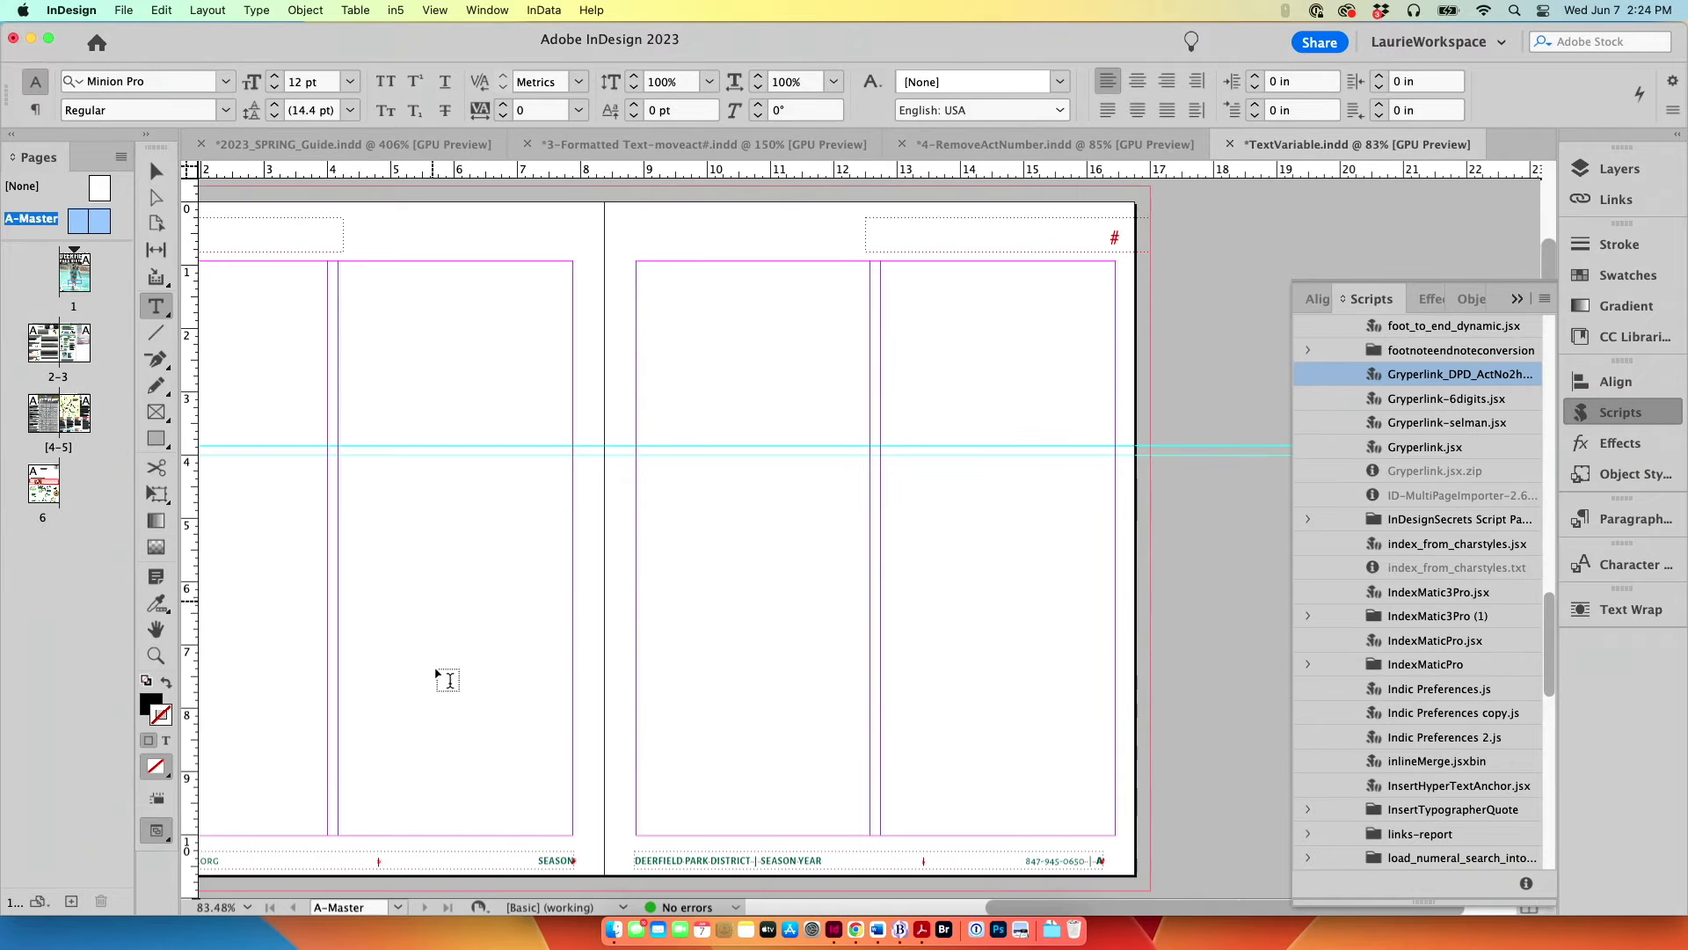
pyautogui.doubleClick(778, 861)
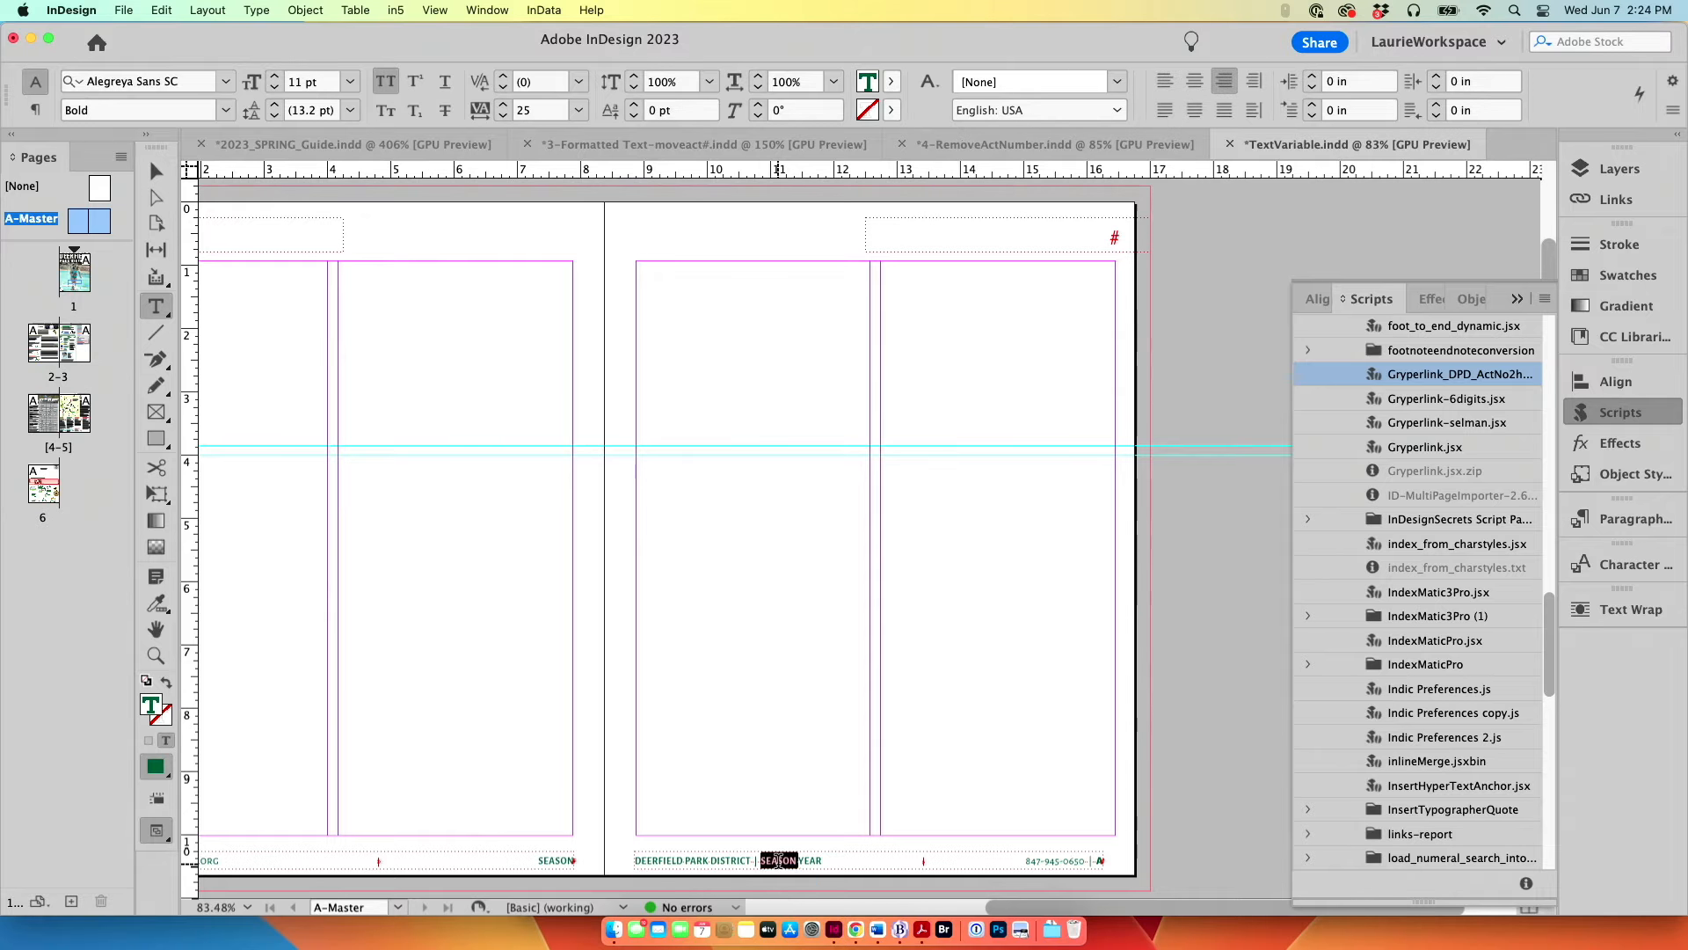
pyautogui.press('super+equal')
pyautogui.press('super+equal')
pyautogui.press('super+equal')
pyautogui.press('super+equal')
pyautogui.press('super+equal')
pyautogui.press('super+equal')
pyautogui.press('super+equal')
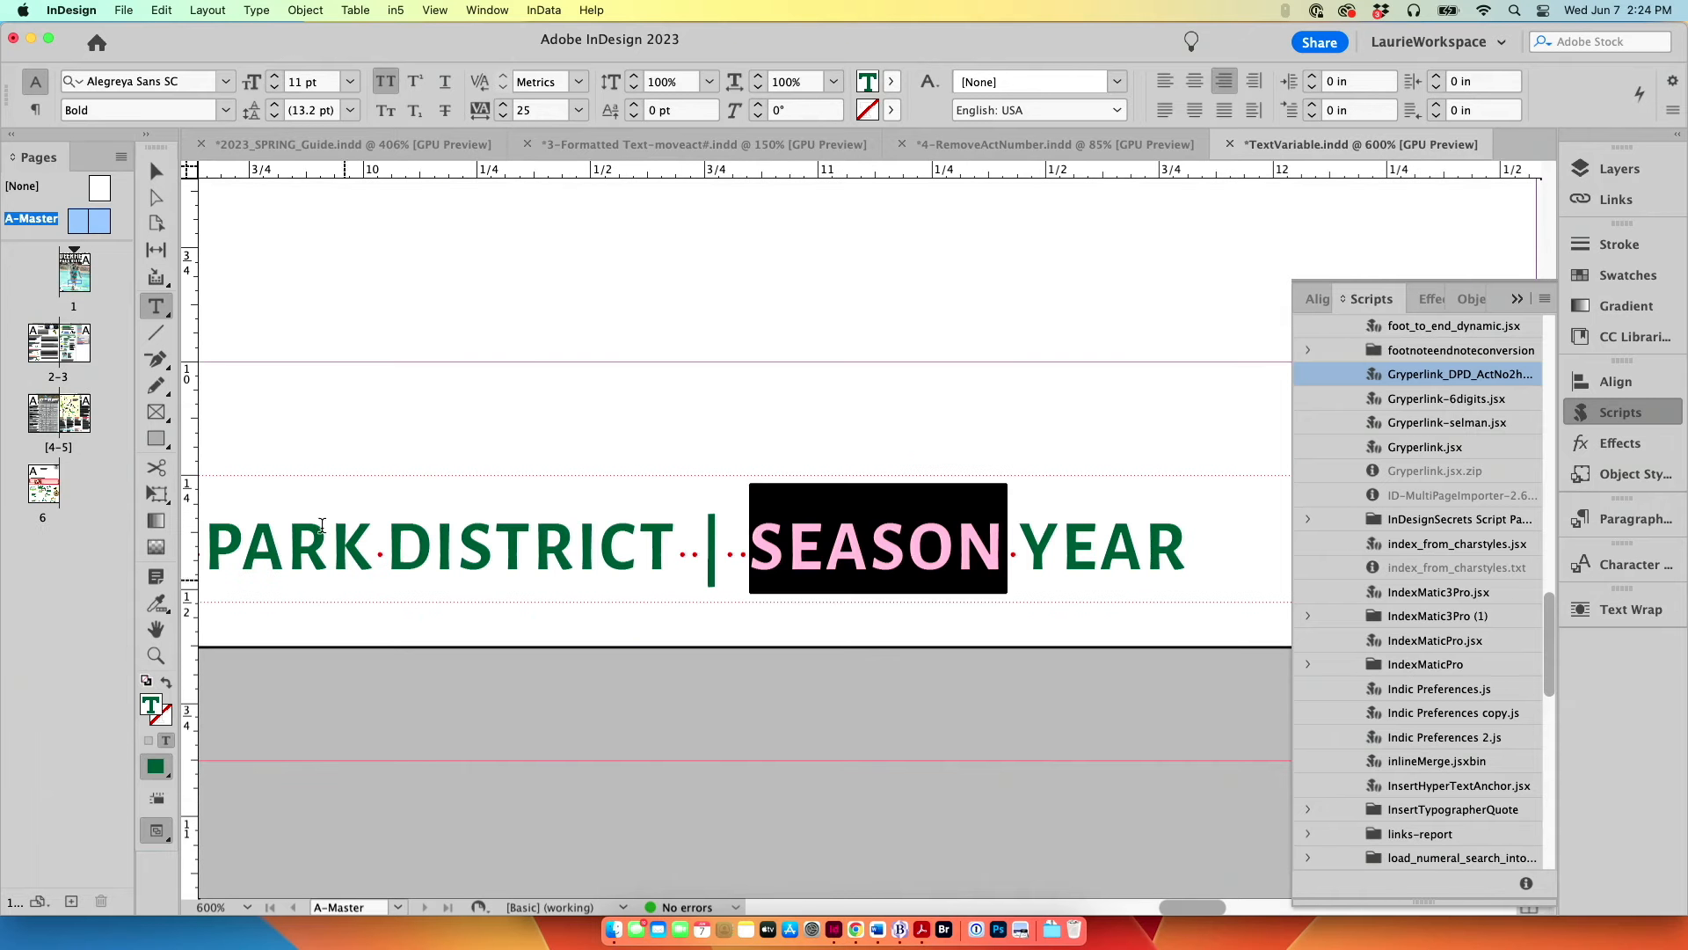
pyautogui.click(264, 9)
pyautogui.moveTo(308, 510)
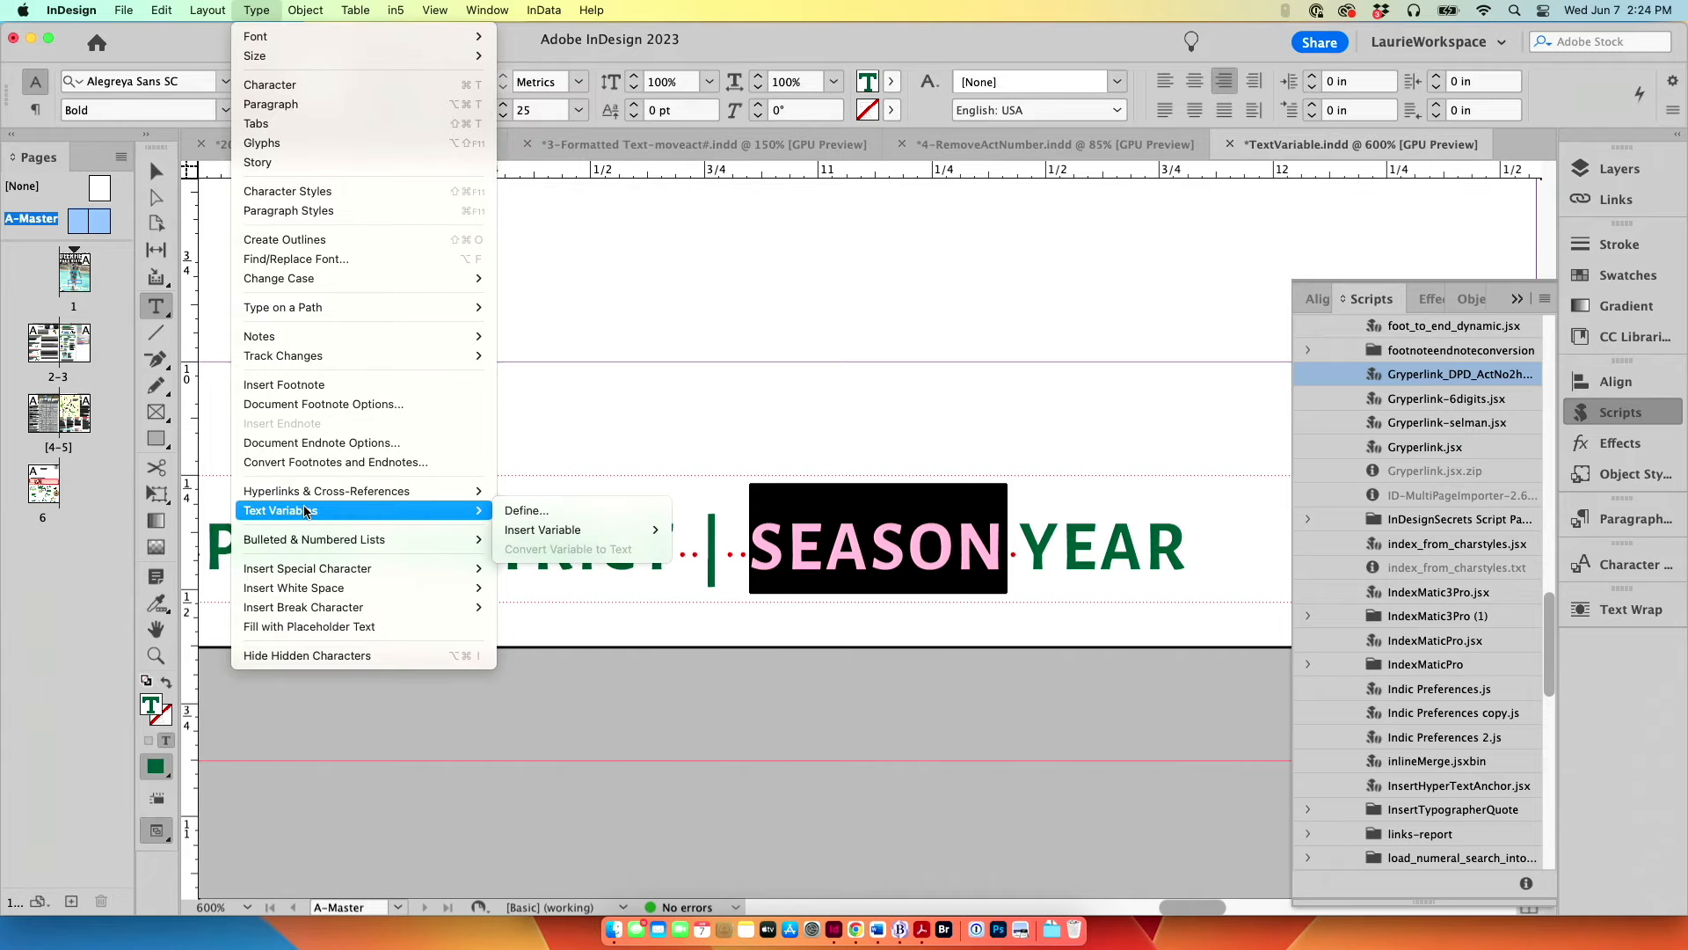
pyautogui.moveTo(633, 531)
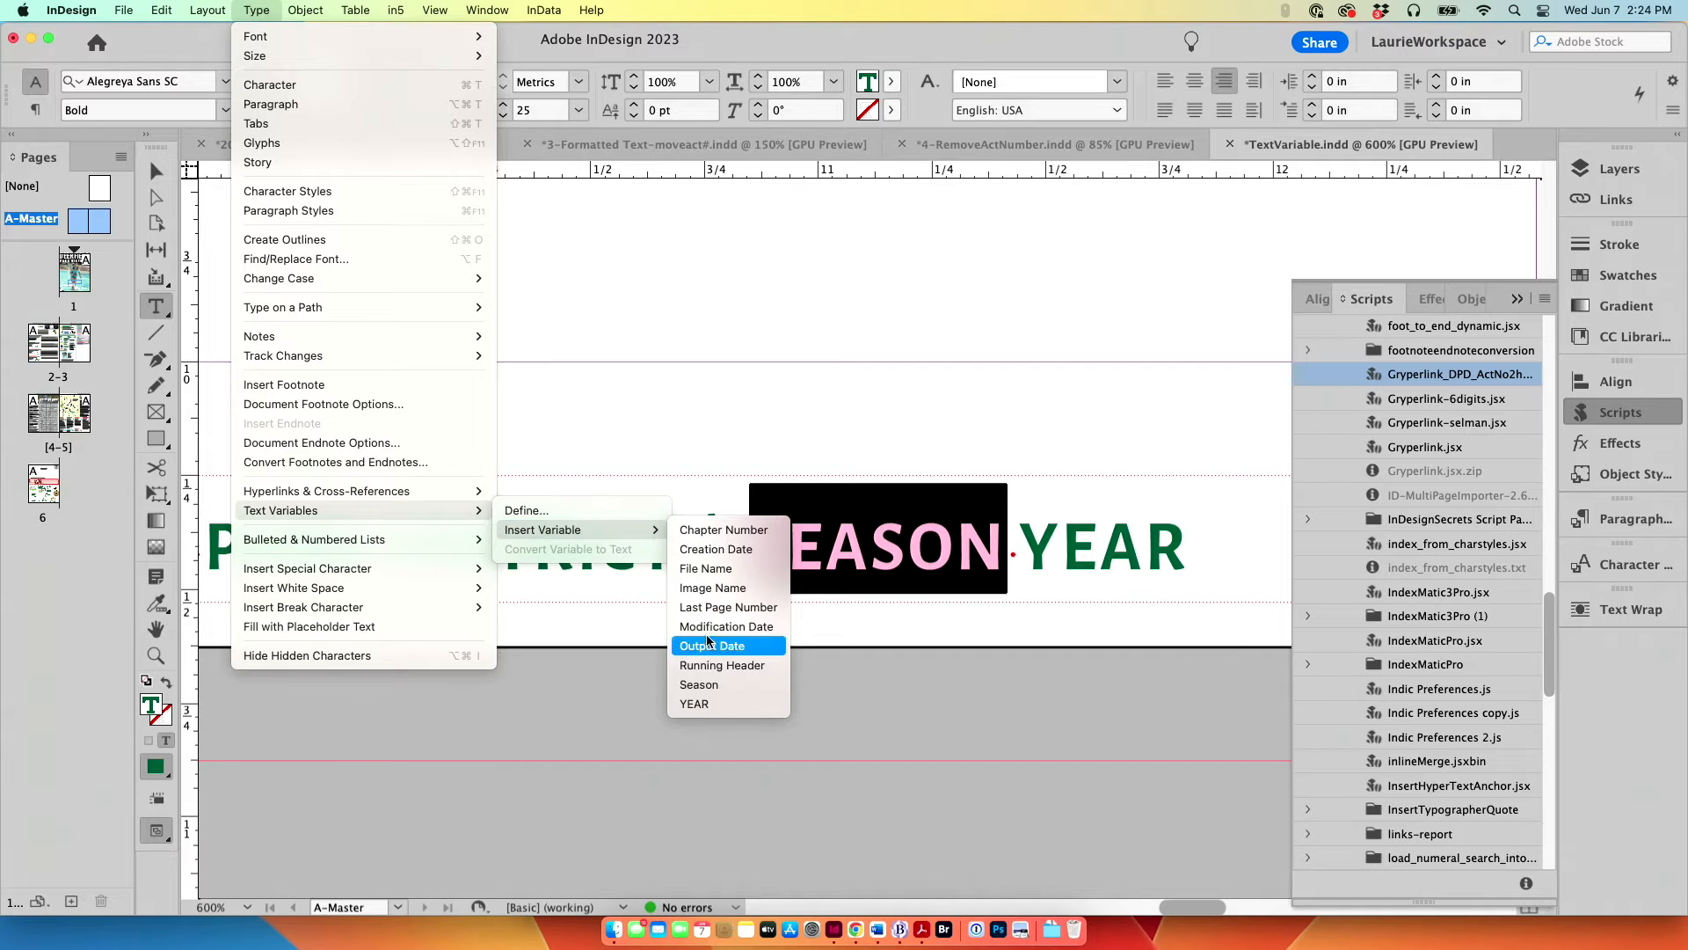
pyautogui.click(703, 684)
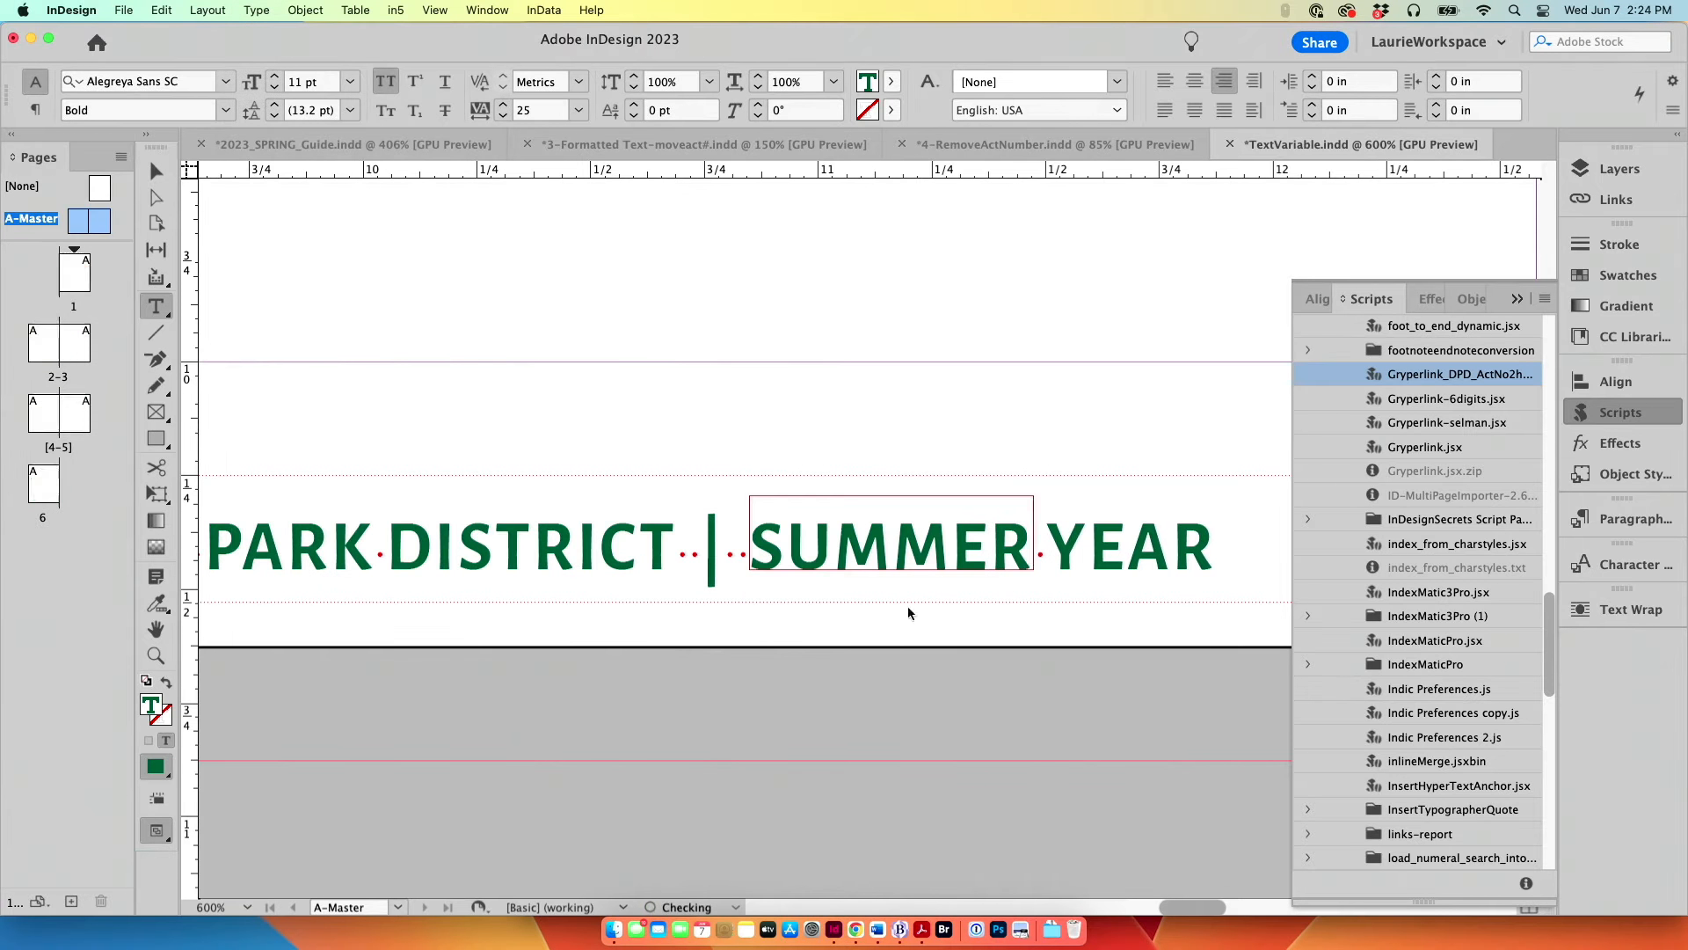
# Step: Replace the word YEAR in the right master page's footer with the YEAR text variable and return to page 1
pyautogui.doubleClick(1125, 550)
pyautogui.click(255, 10)
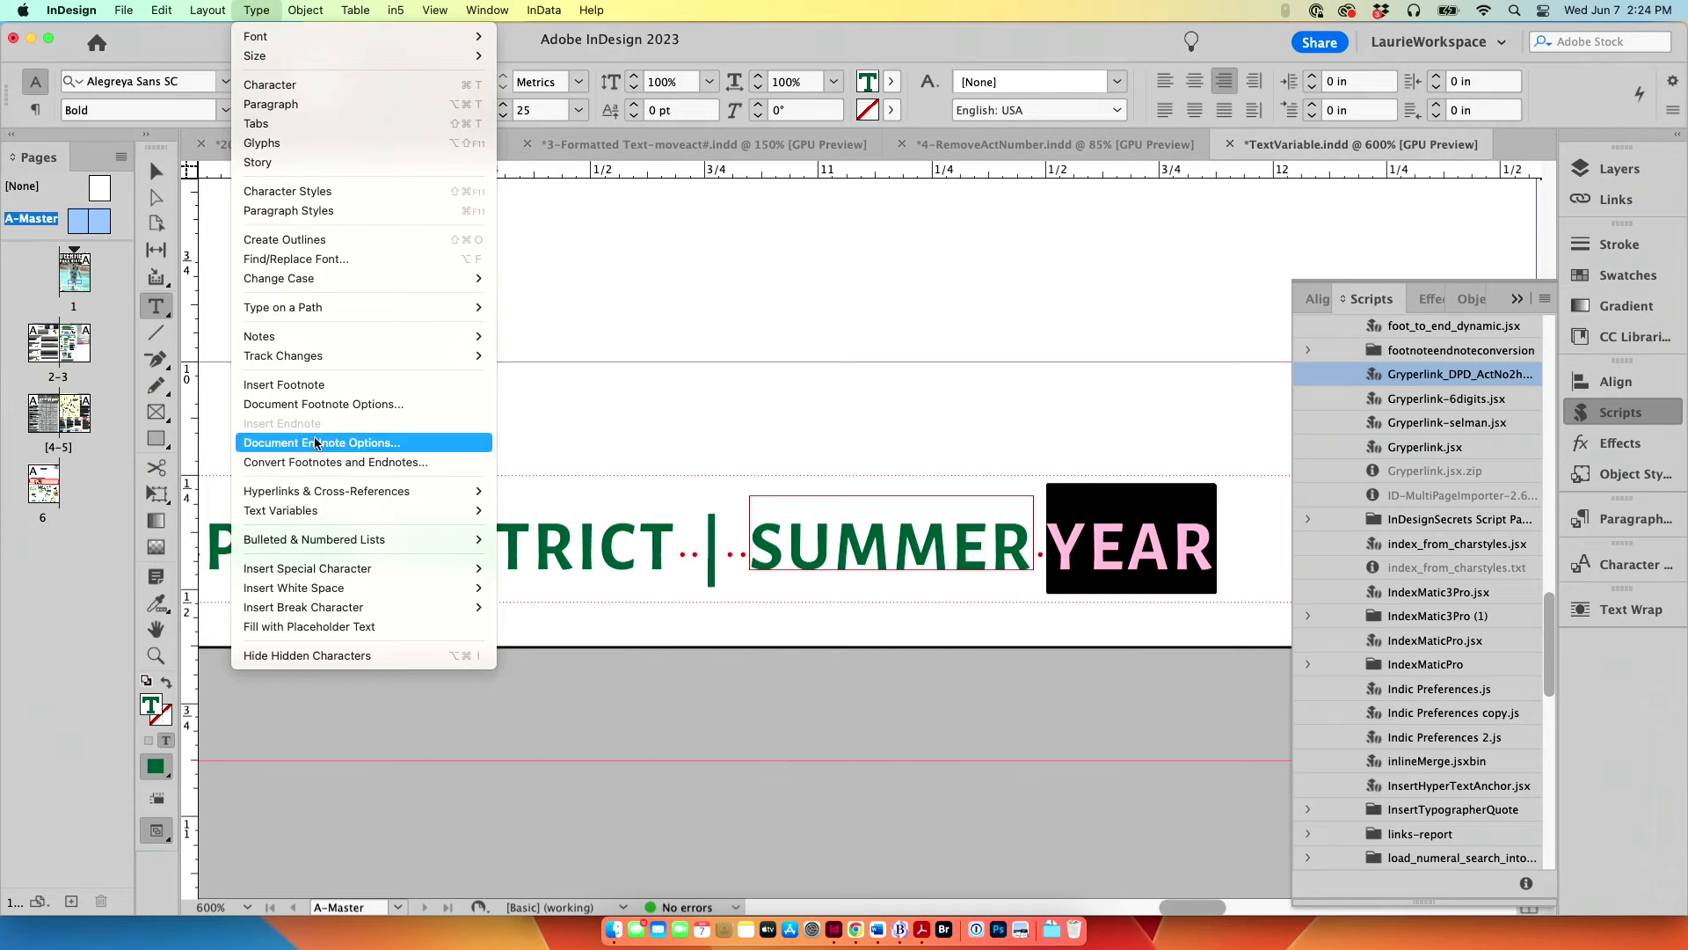
pyautogui.moveTo(369, 511)
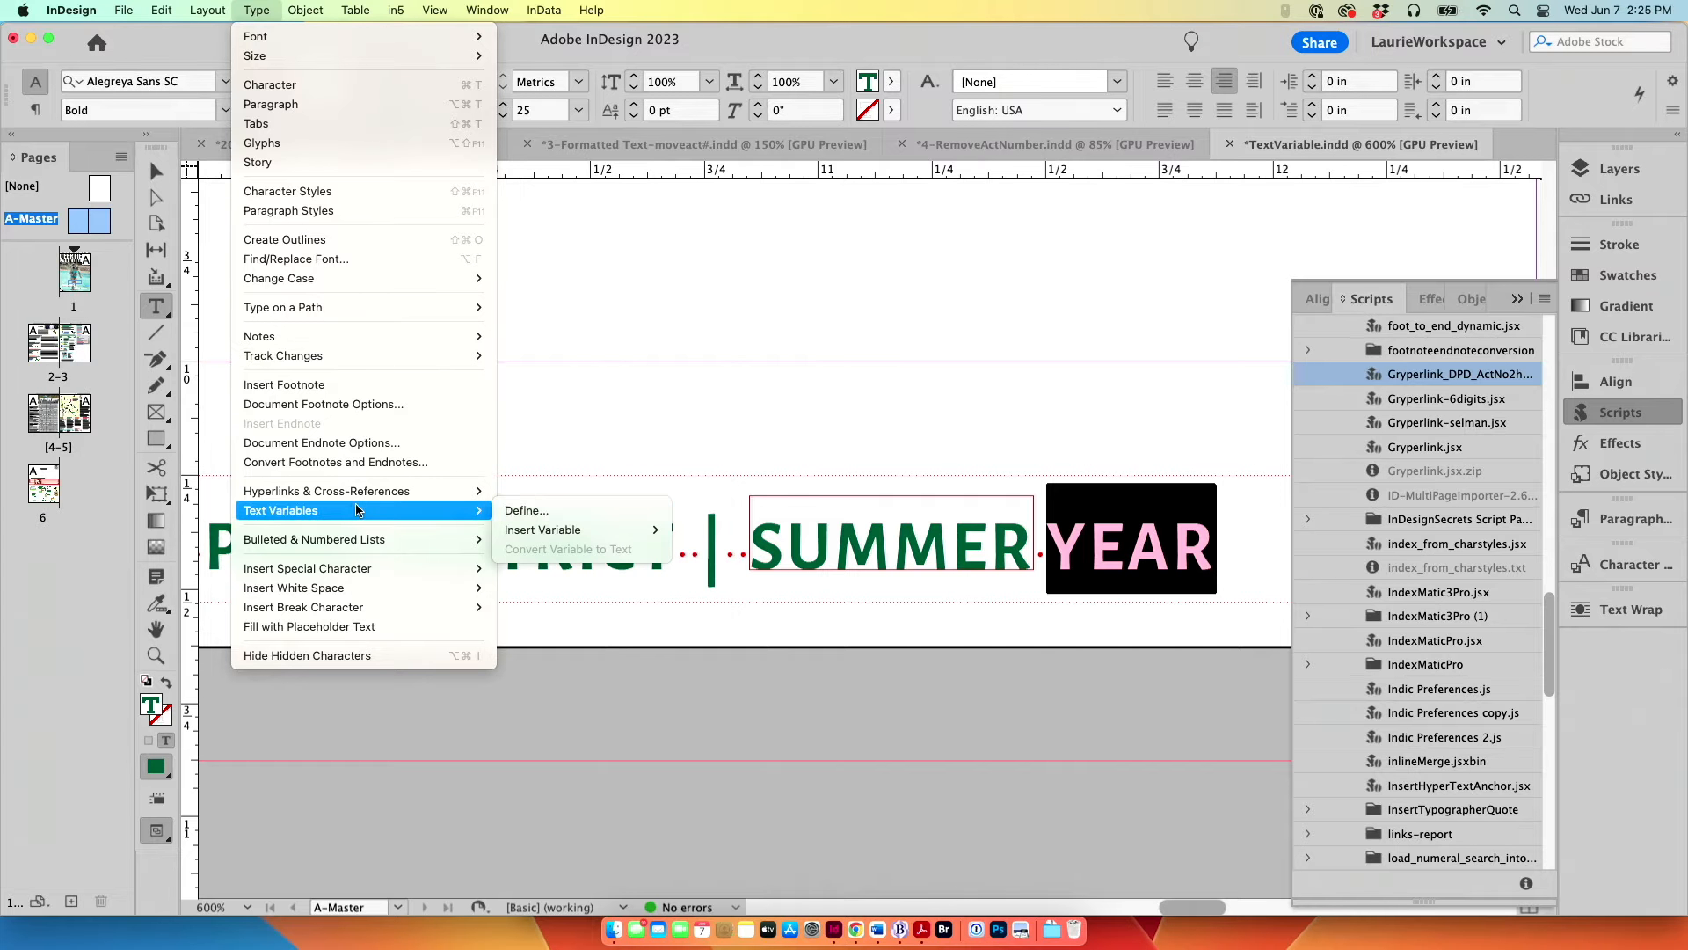
pyautogui.moveTo(572, 530)
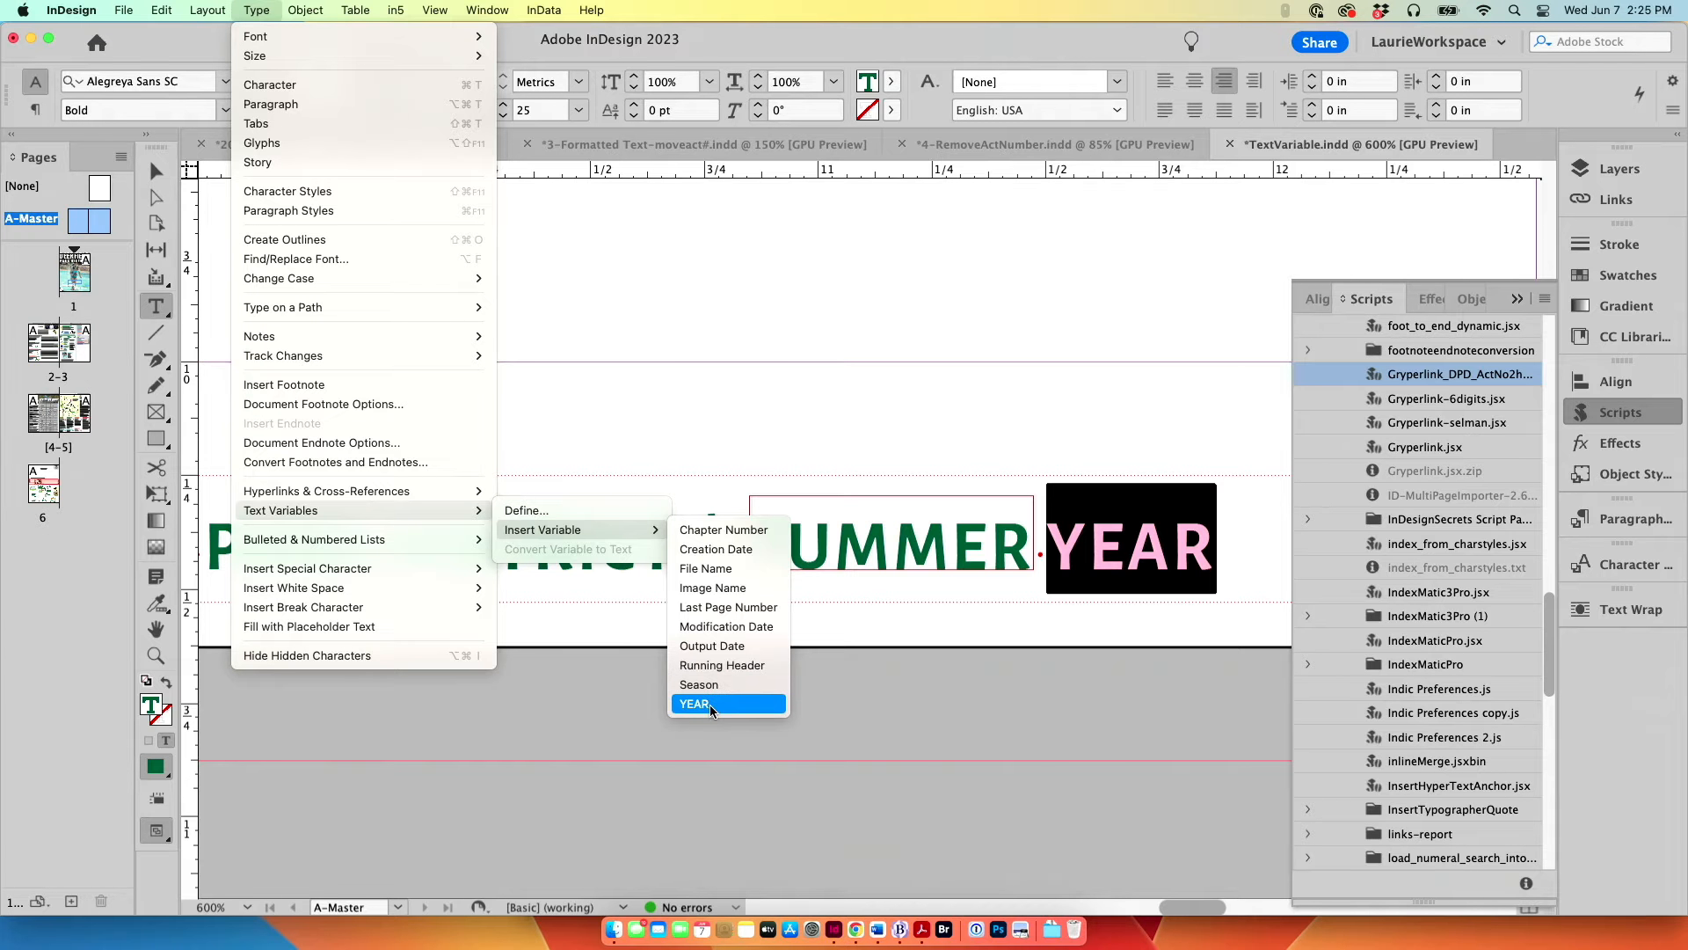
pyautogui.click(710, 703)
pyautogui.click(158, 174)
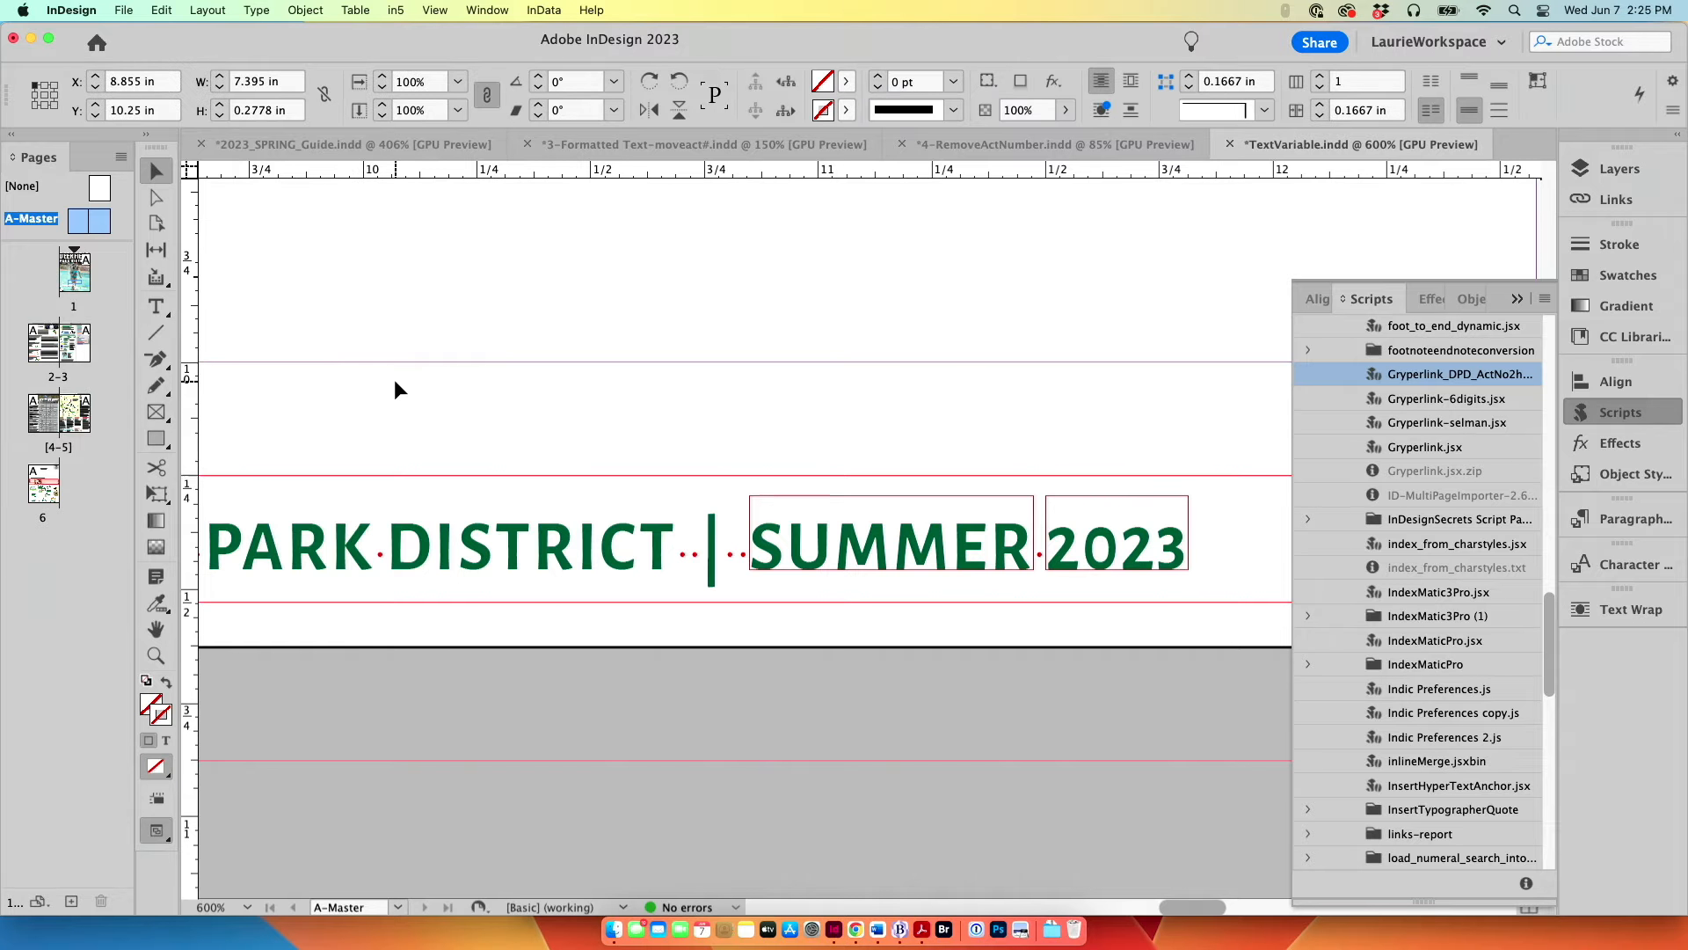
pyautogui.press('super+alt+0')
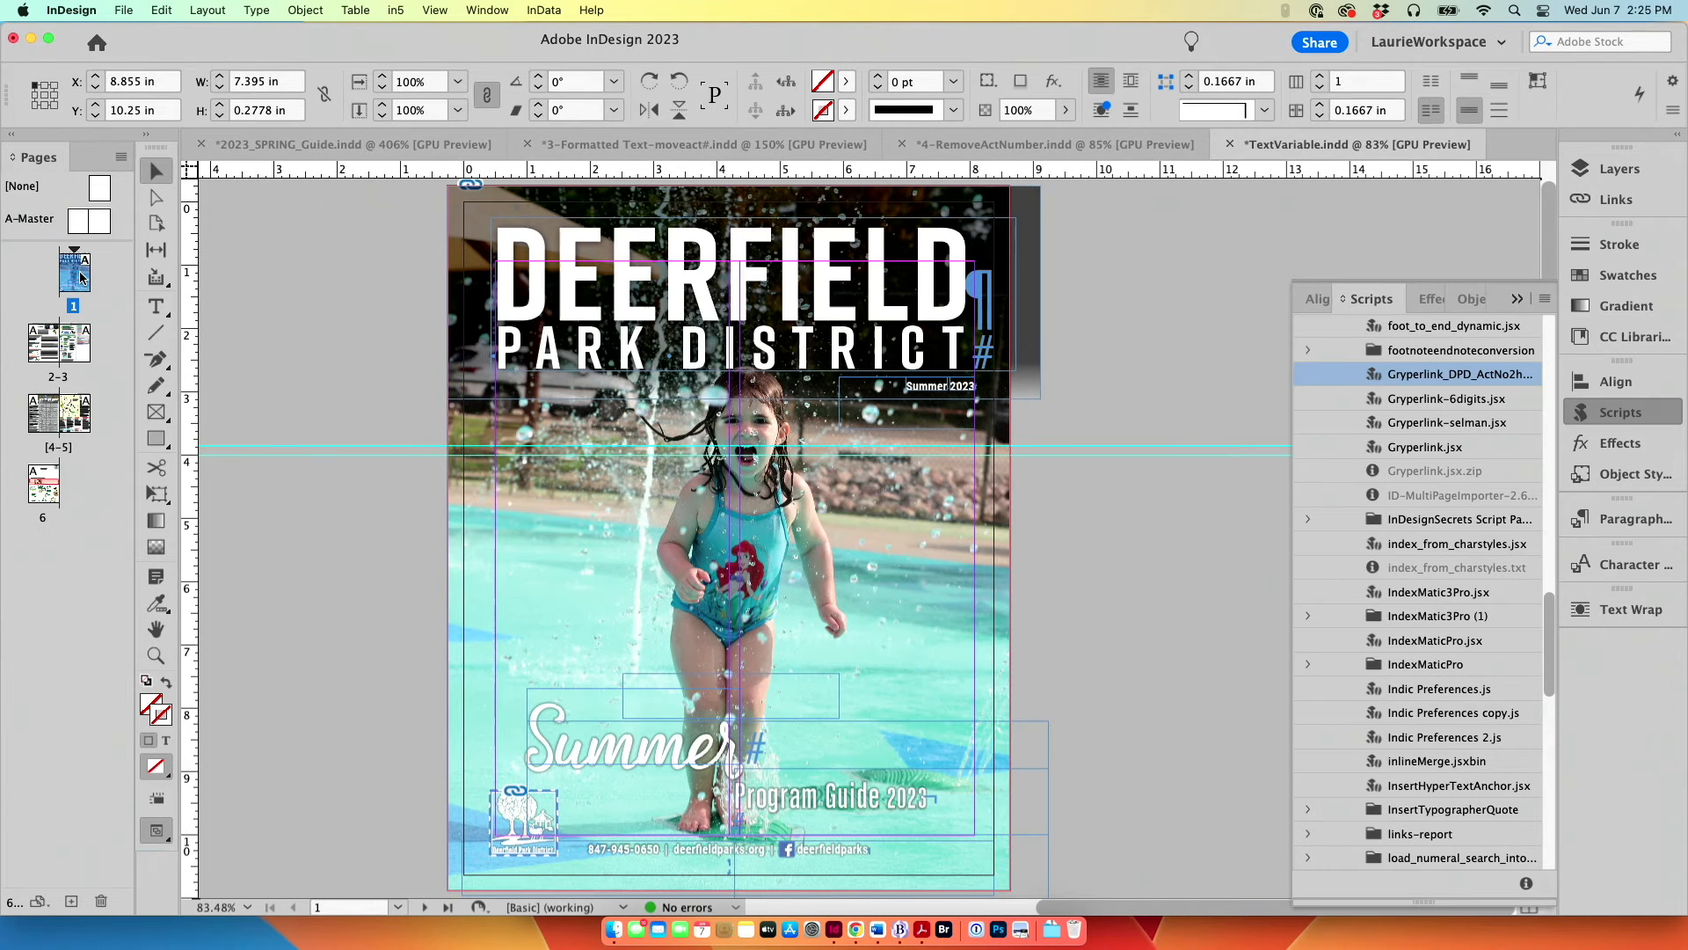
pyautogui.doubleClick(77, 277)
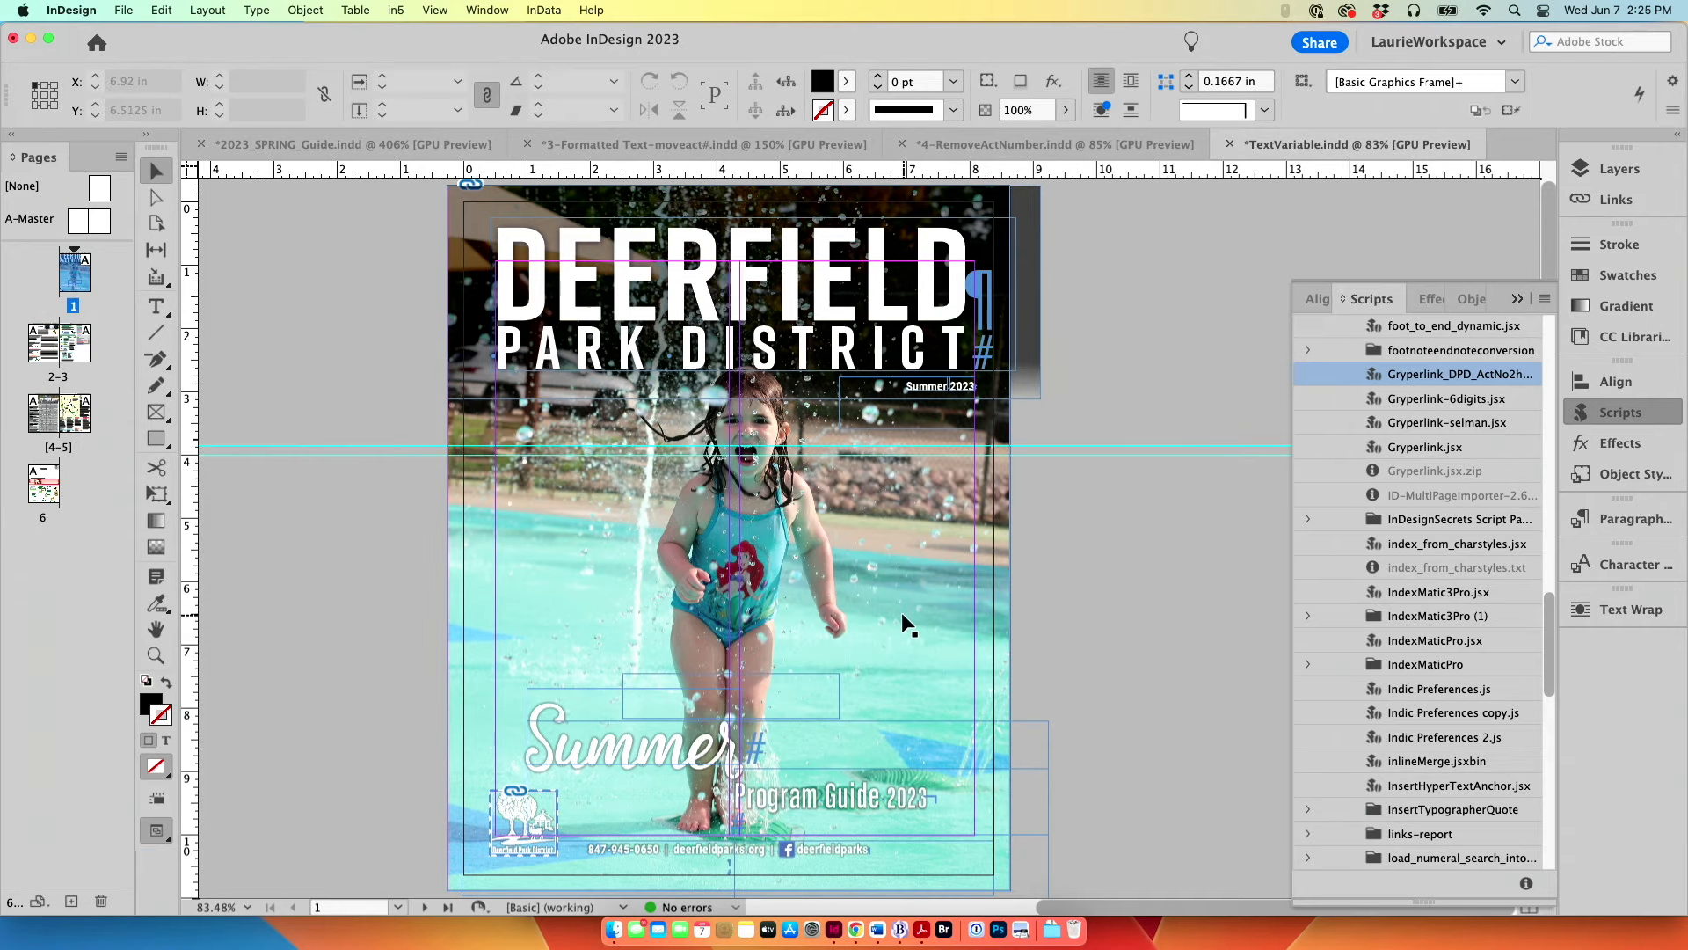
pyautogui.click(606, 525)
pyautogui.press('Delete')
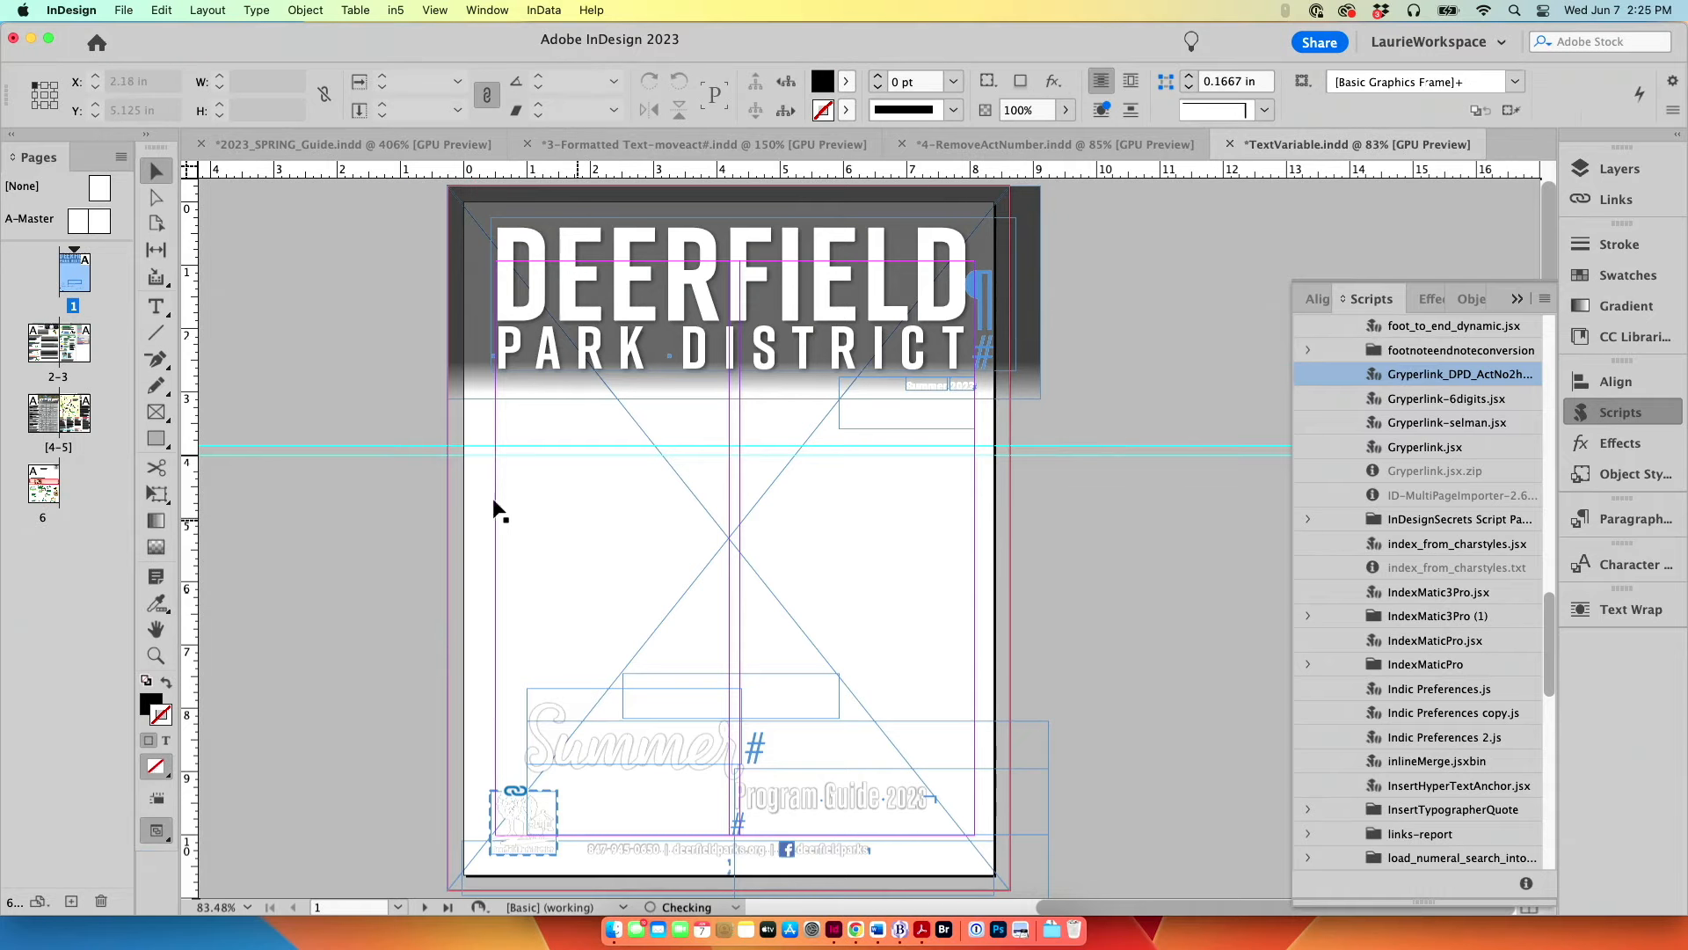
pyautogui.press('super+z')
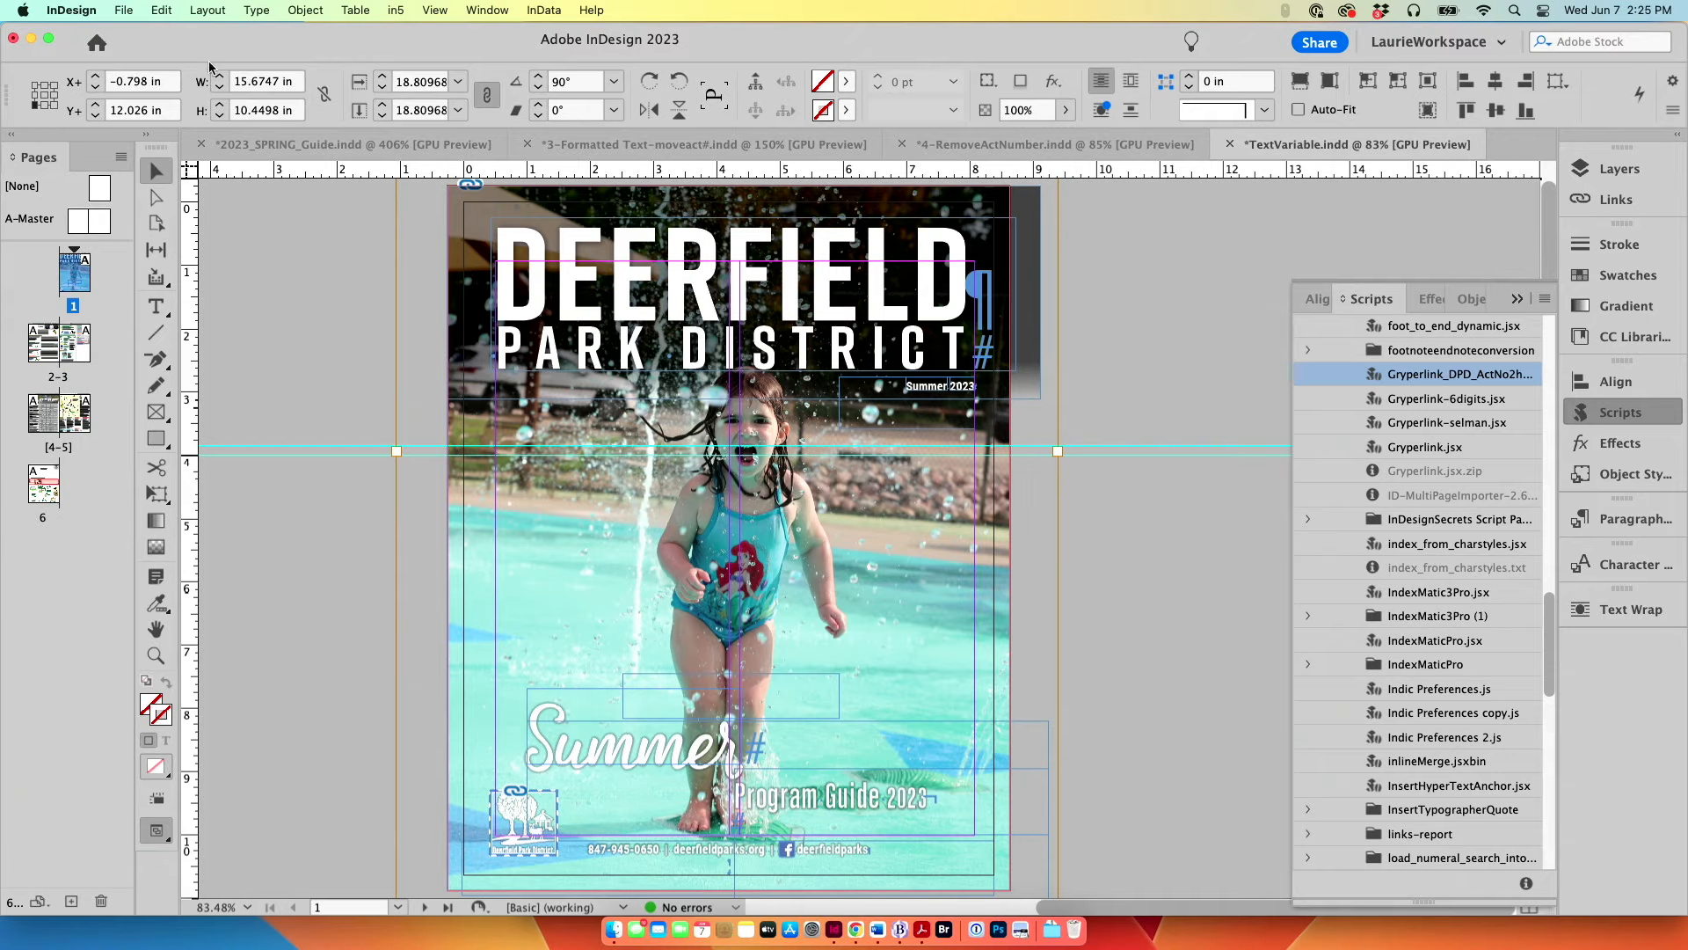
pyautogui.click(266, 284)
# Step: Edit the definition of the Season text variable so its custom text is Winter
pyautogui.click(256, 10)
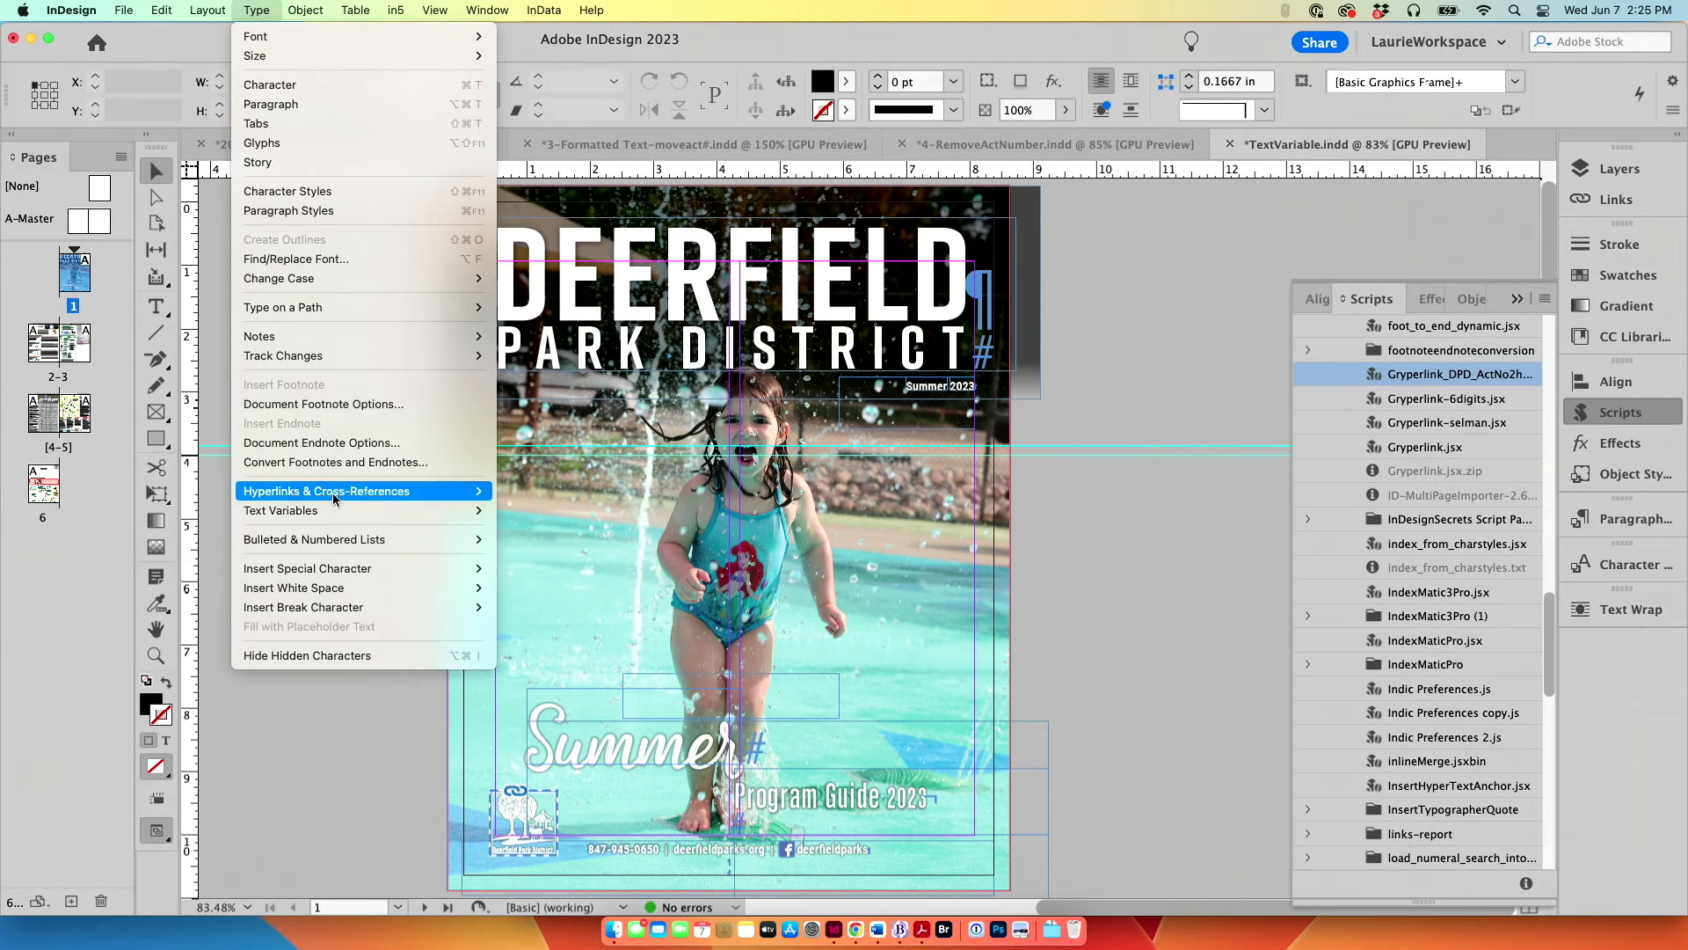
pyautogui.moveTo(334, 517)
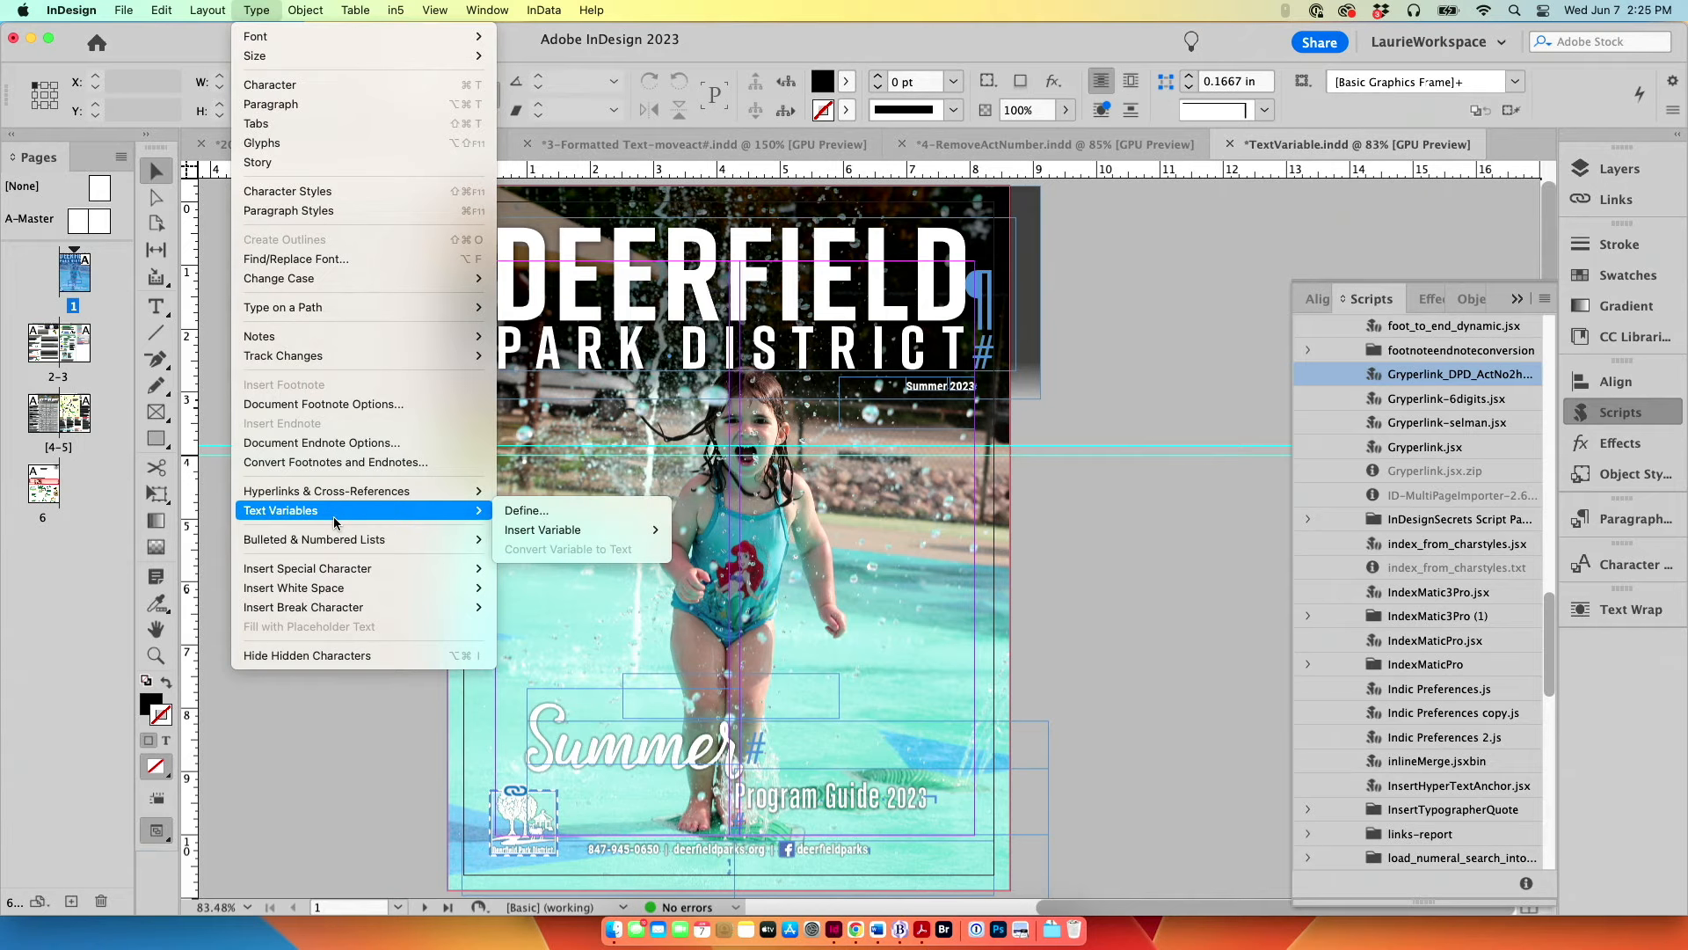
pyautogui.click(528, 511)
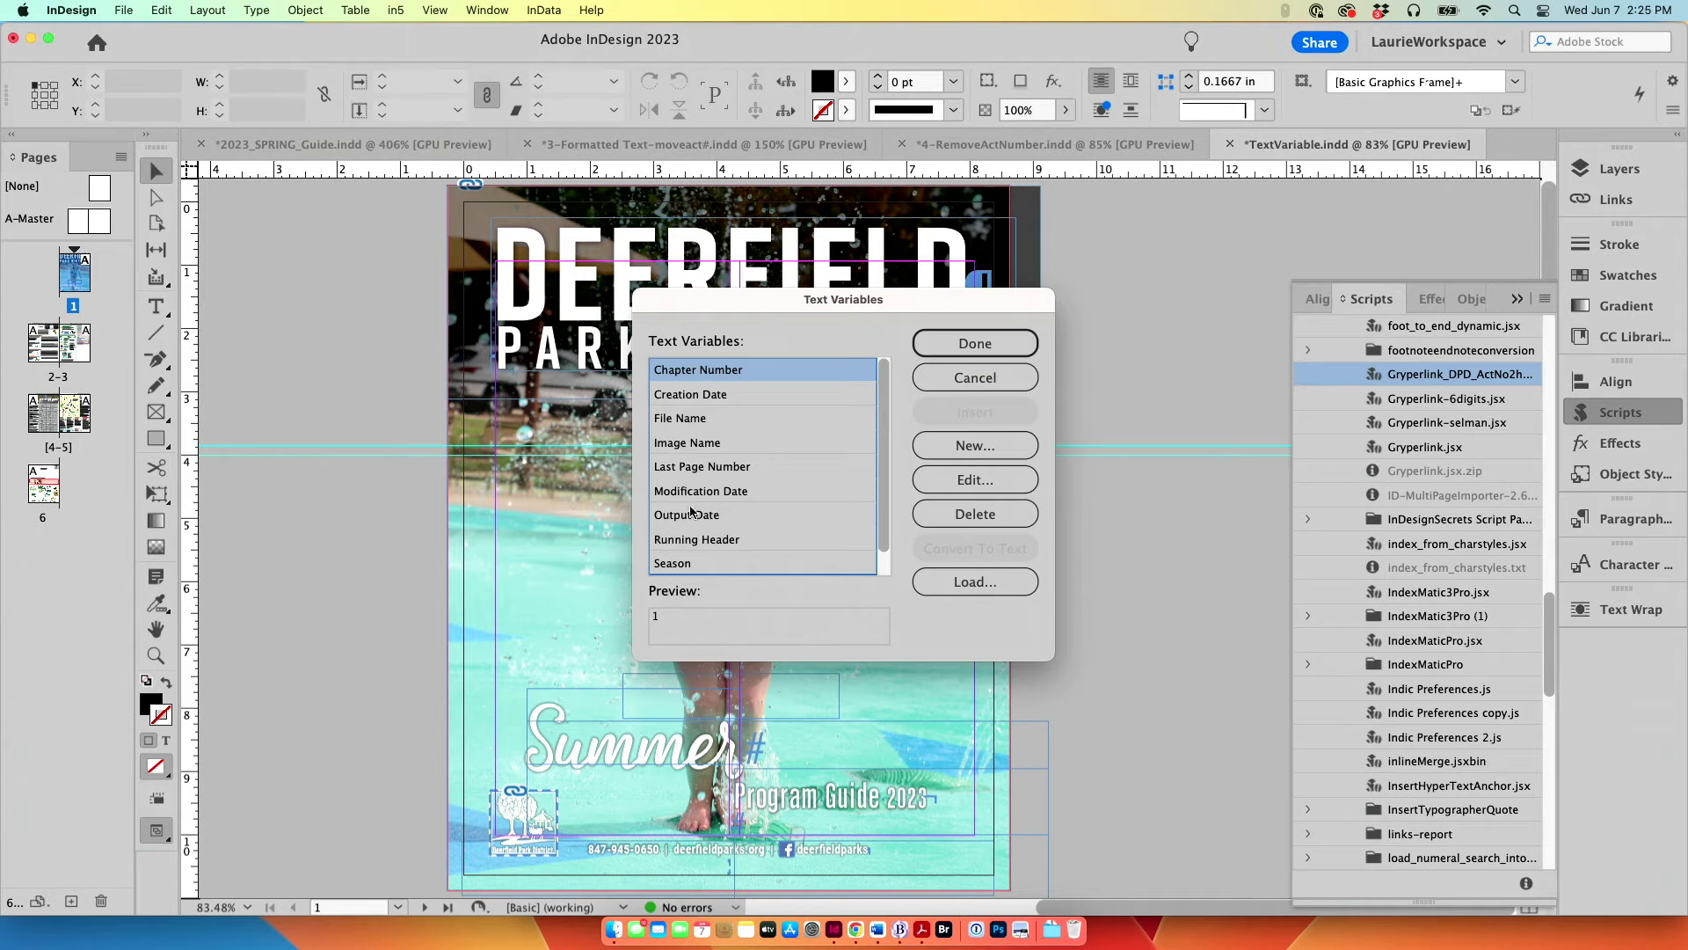
pyautogui.click(692, 565)
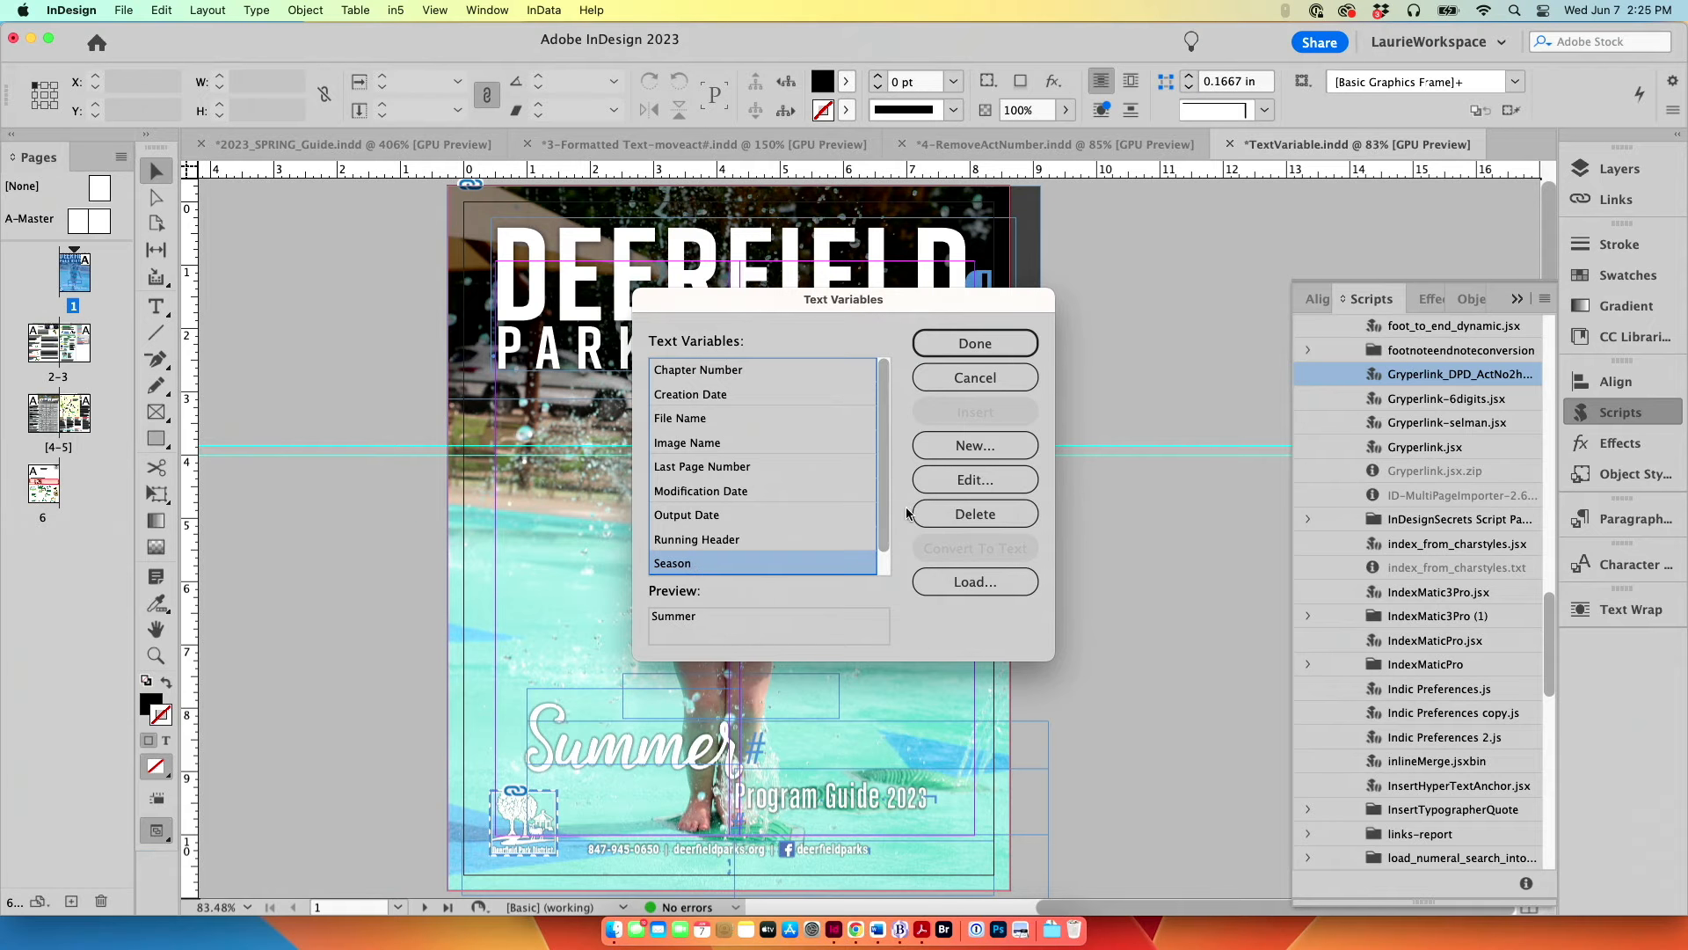
pyautogui.click(976, 479)
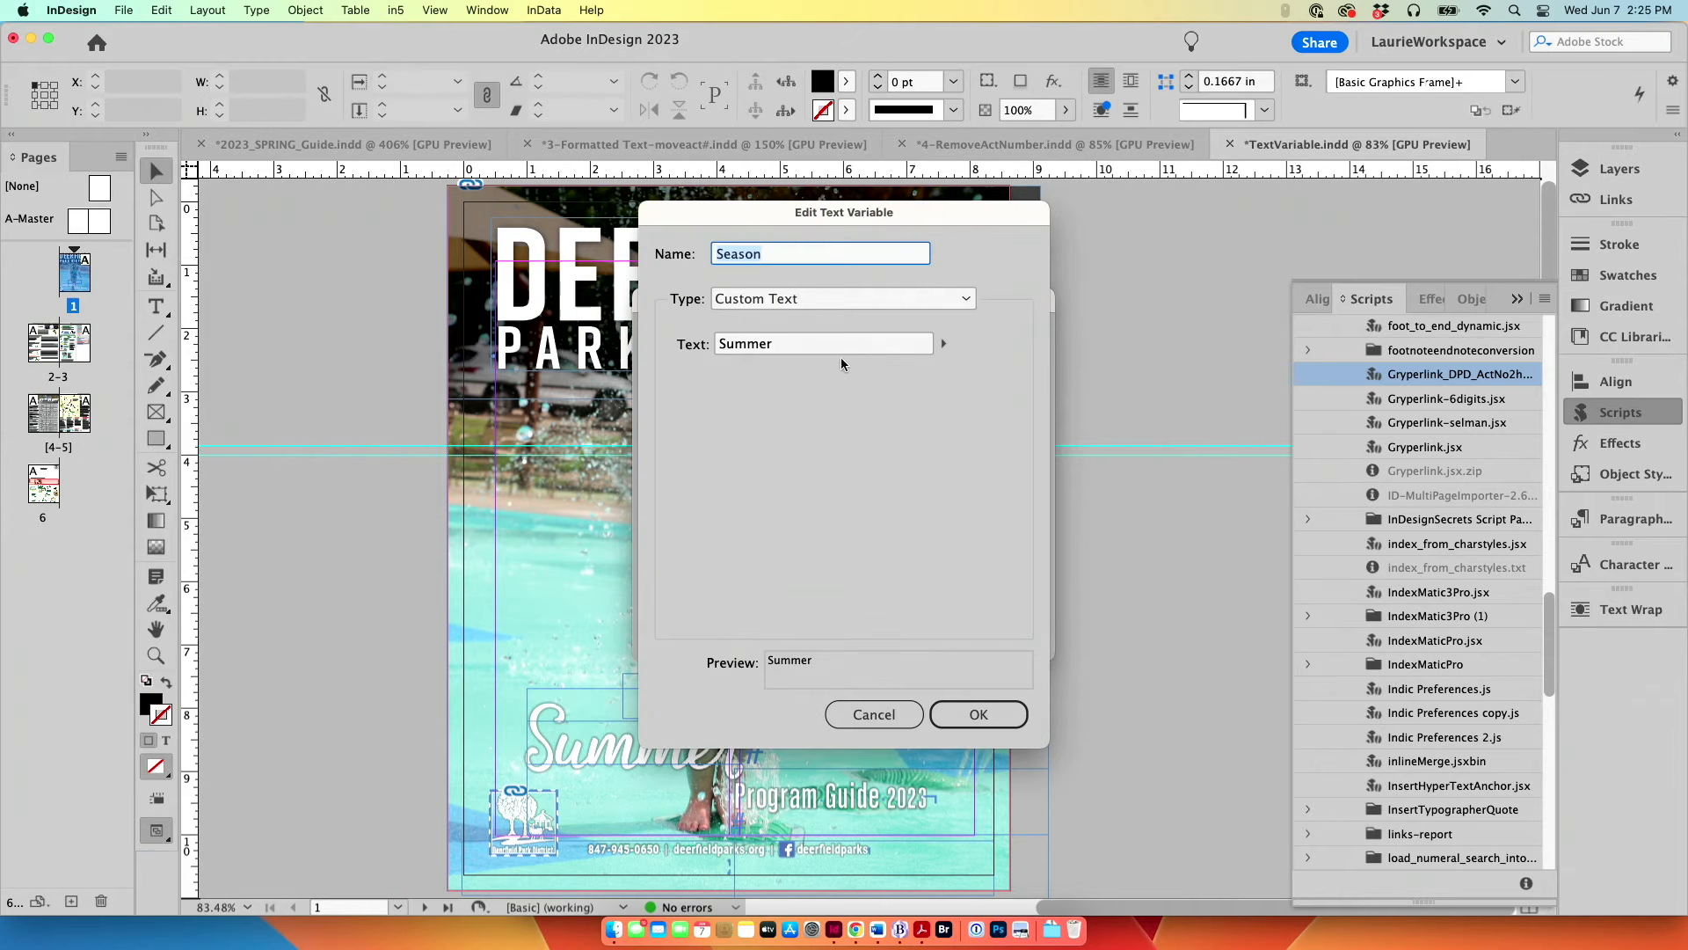
pyautogui.moveTo(841, 358); pyautogui.dragTo(673, 350)
pyautogui.write('Won')
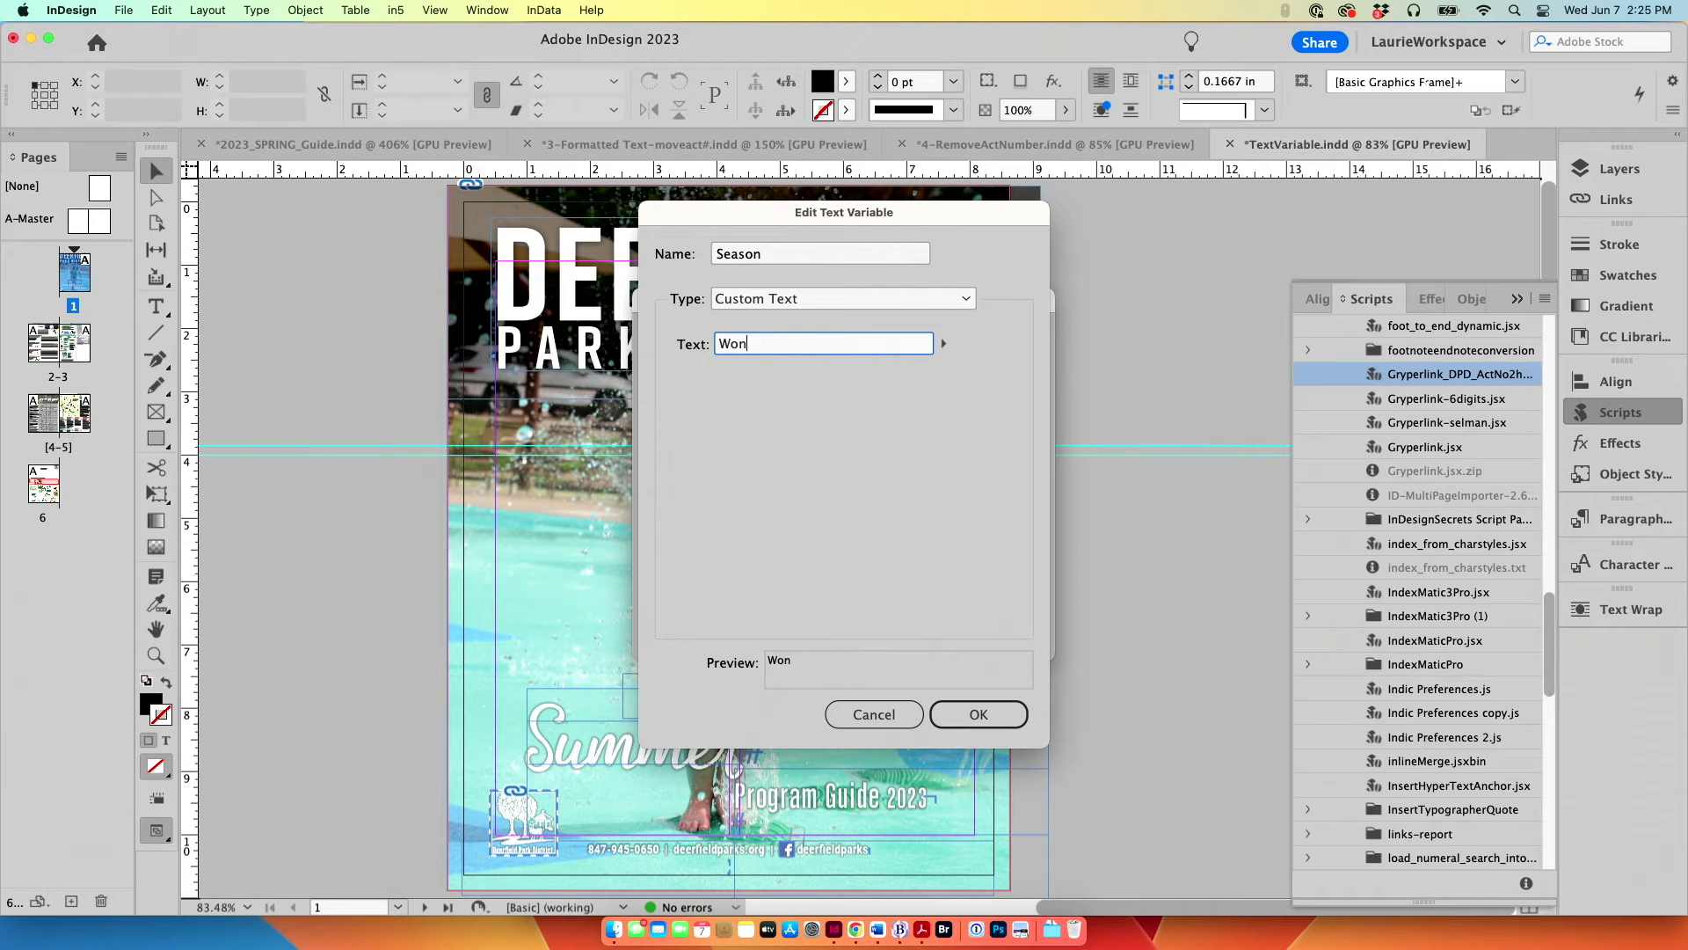
pyautogui.write('ter')
pyautogui.click(979, 714)
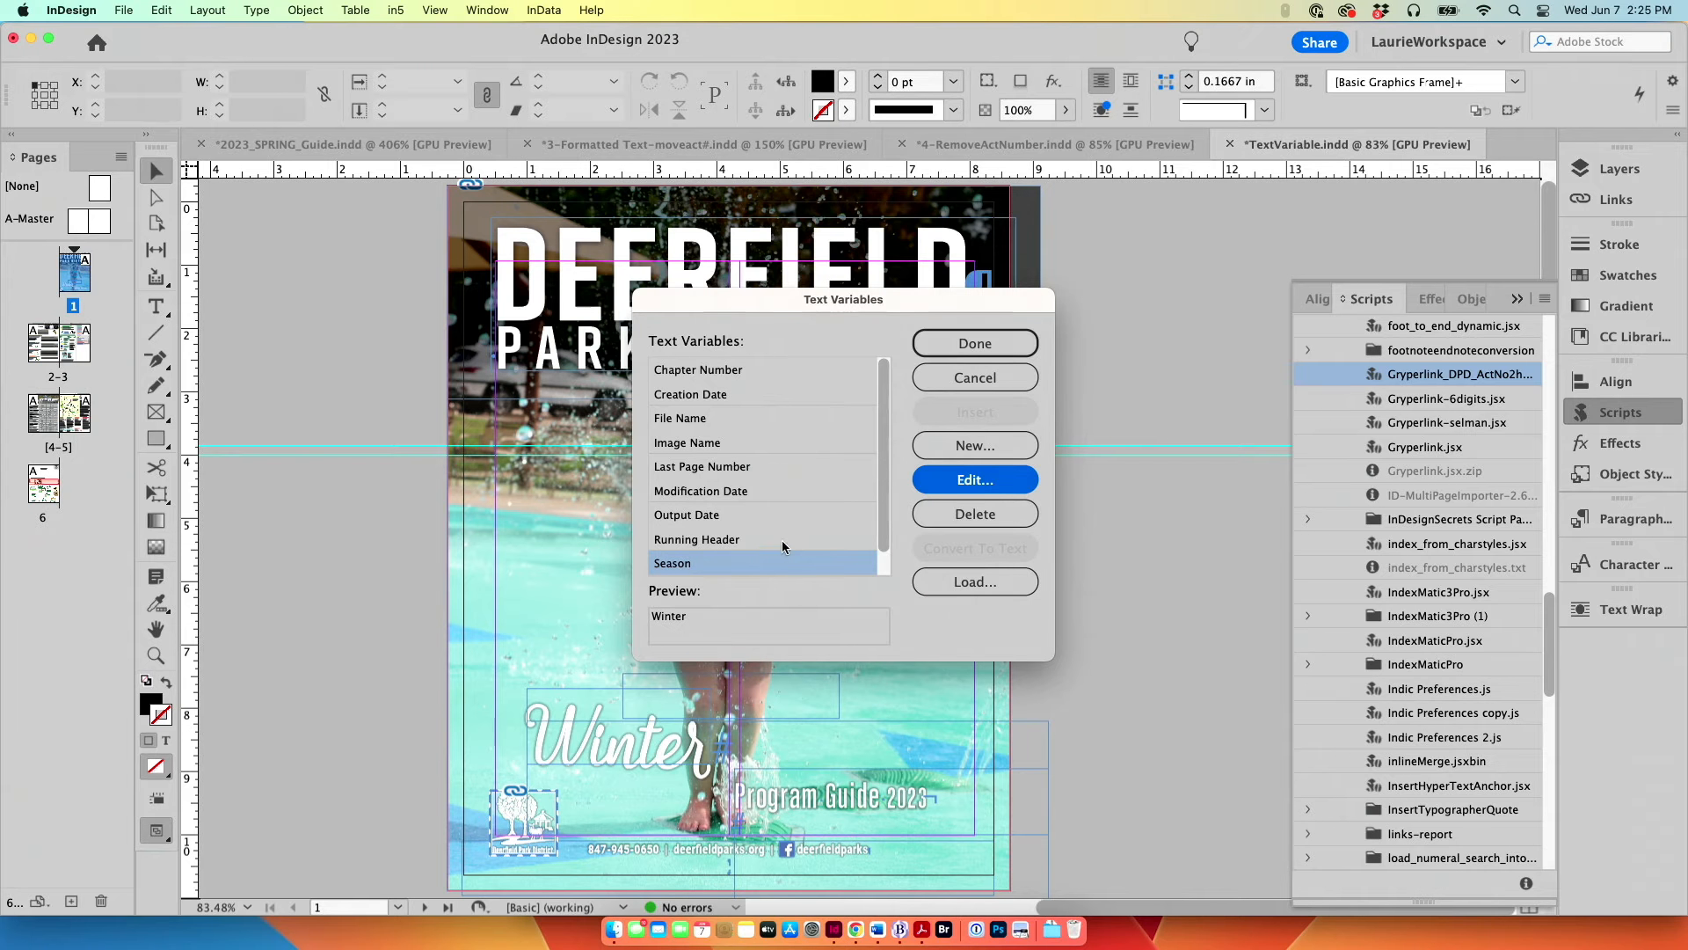
# Step: Set the YEAR text variable's custom text to 2024 and finish defining variables
pyautogui.scroll(-1, 692, 567)
pyautogui.click(692, 567)
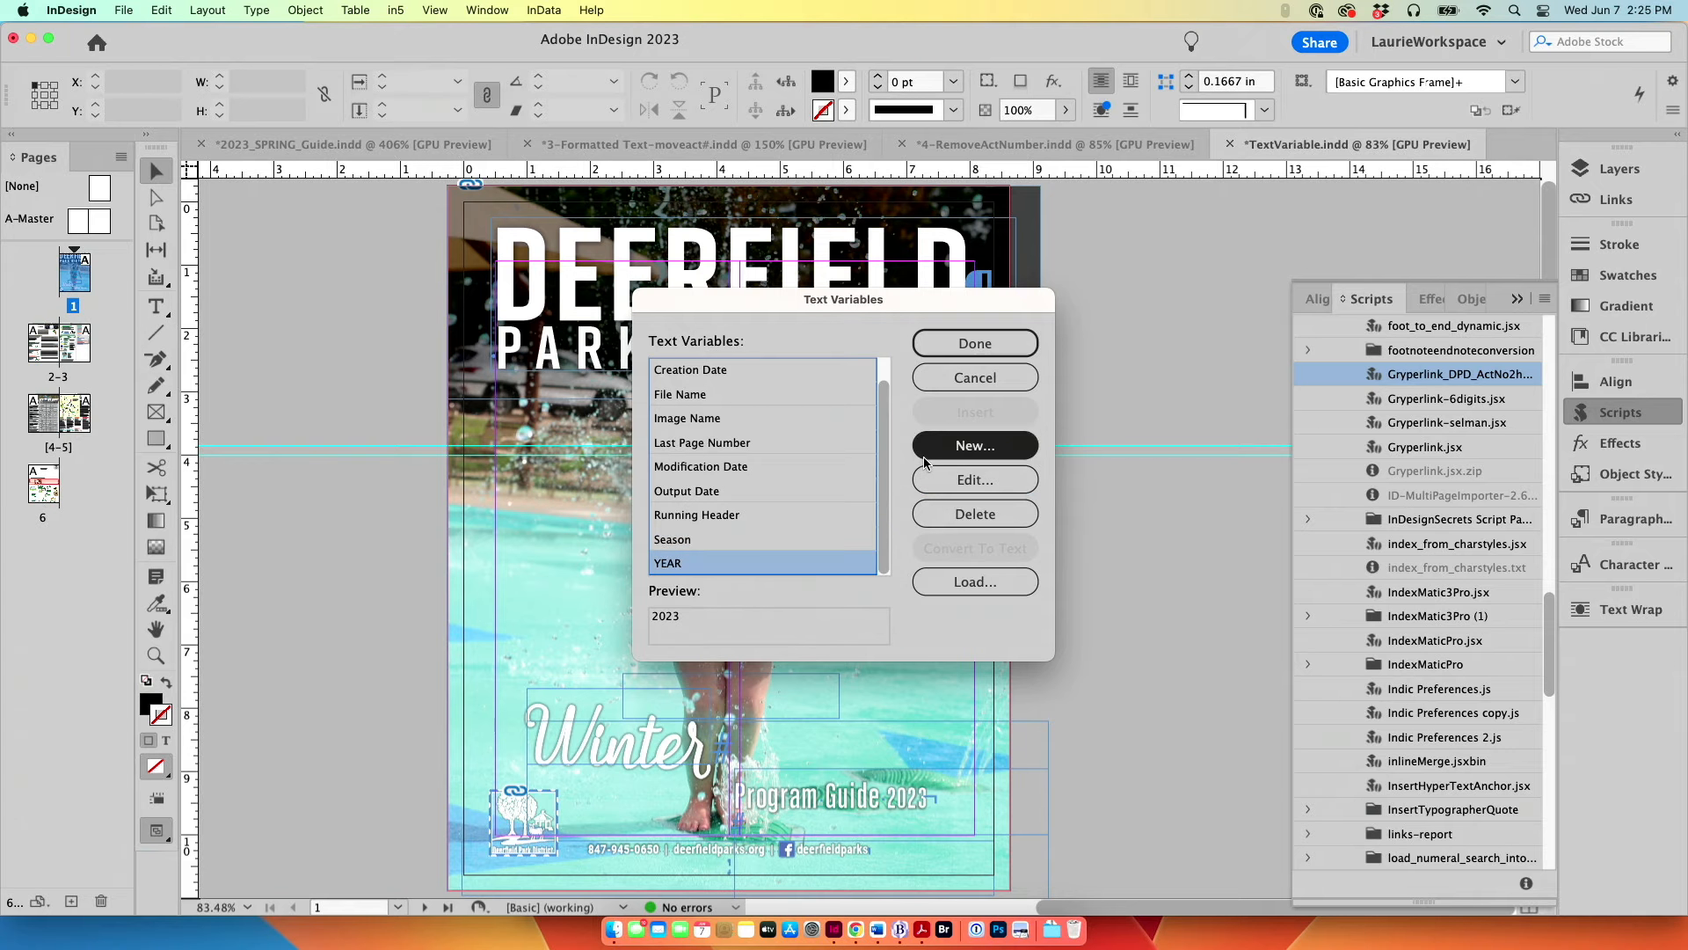
pyautogui.click(939, 485)
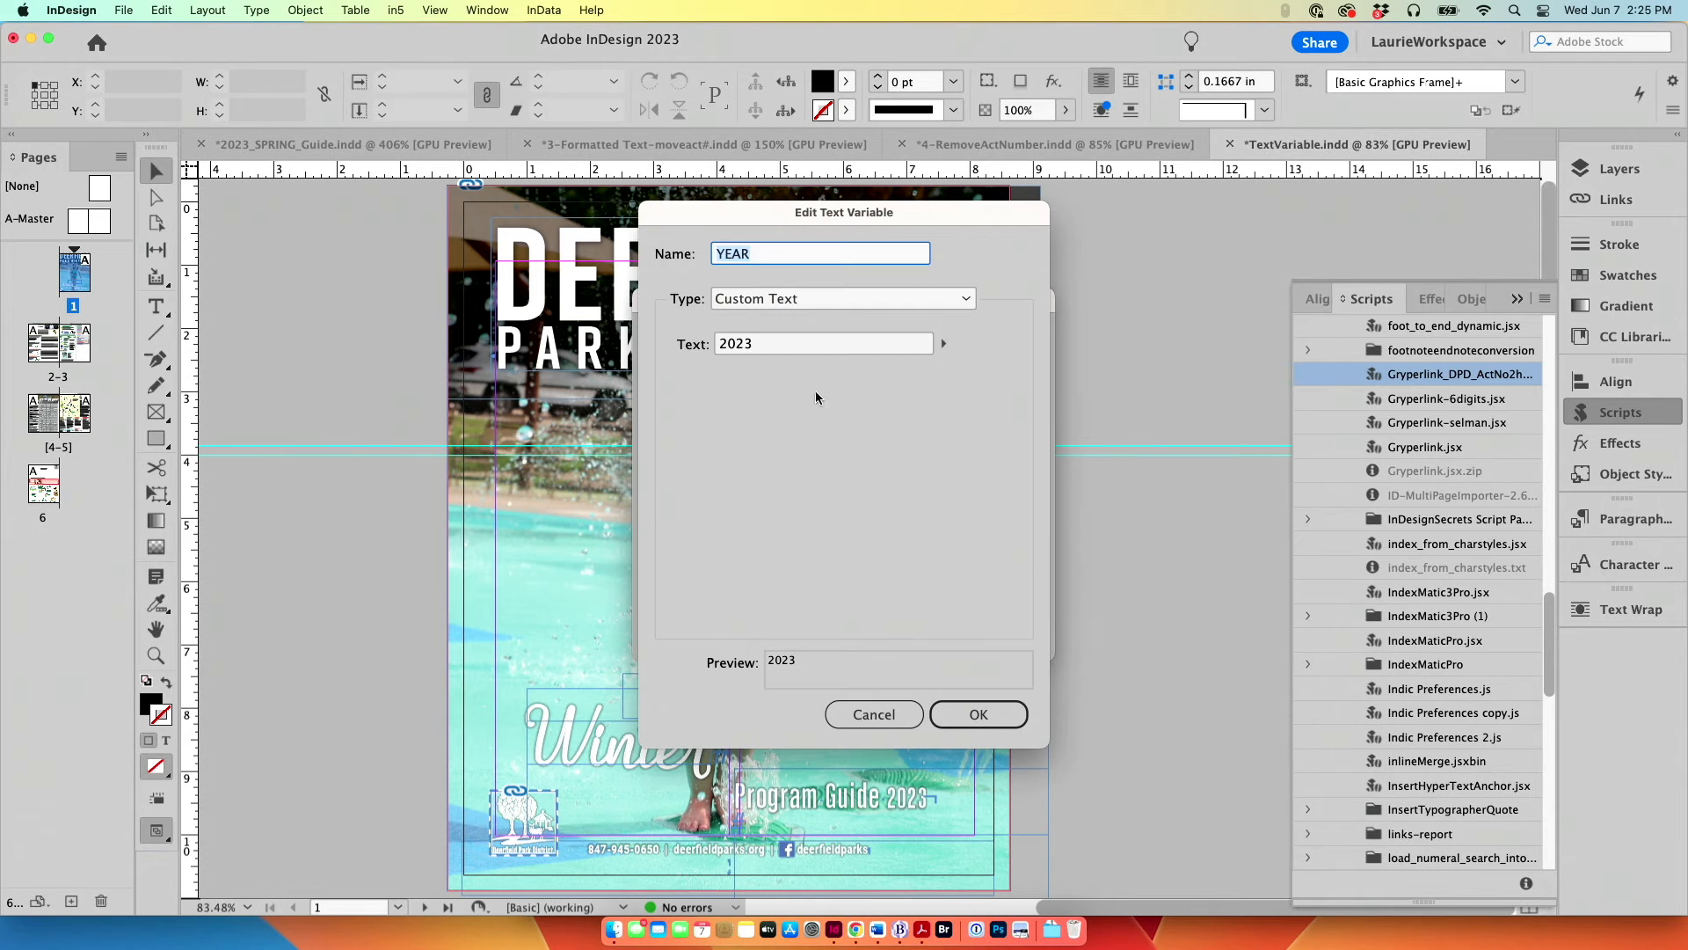
pyautogui.click(764, 344)
pyautogui.press('Return')
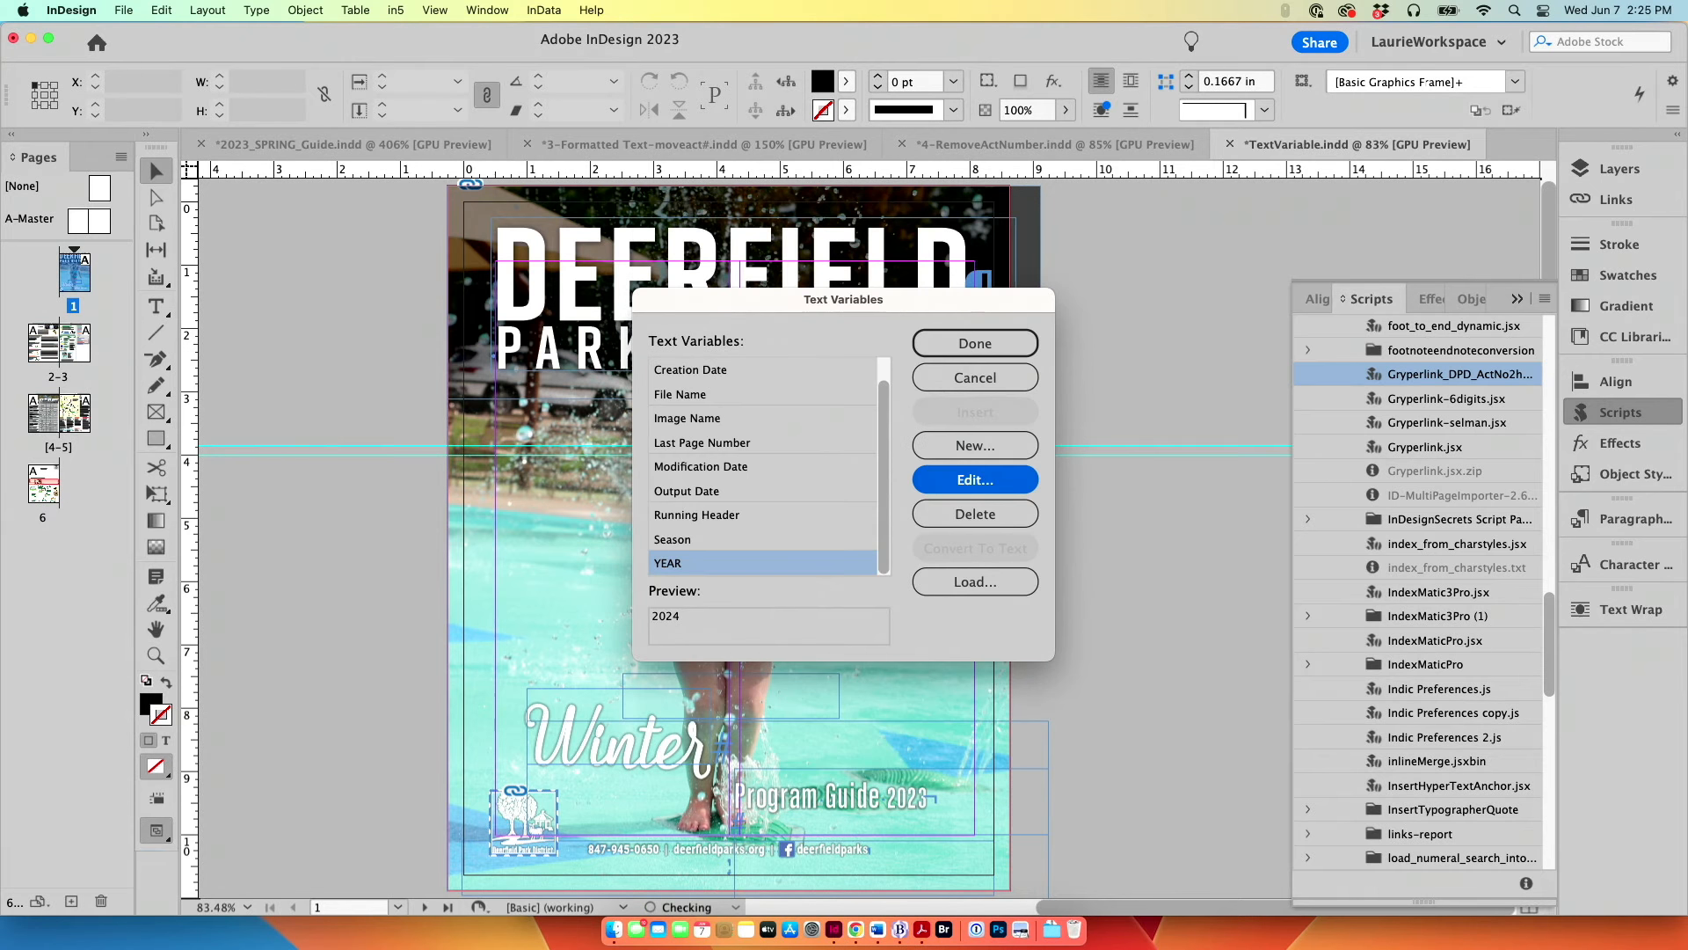
pyautogui.click(960, 343)
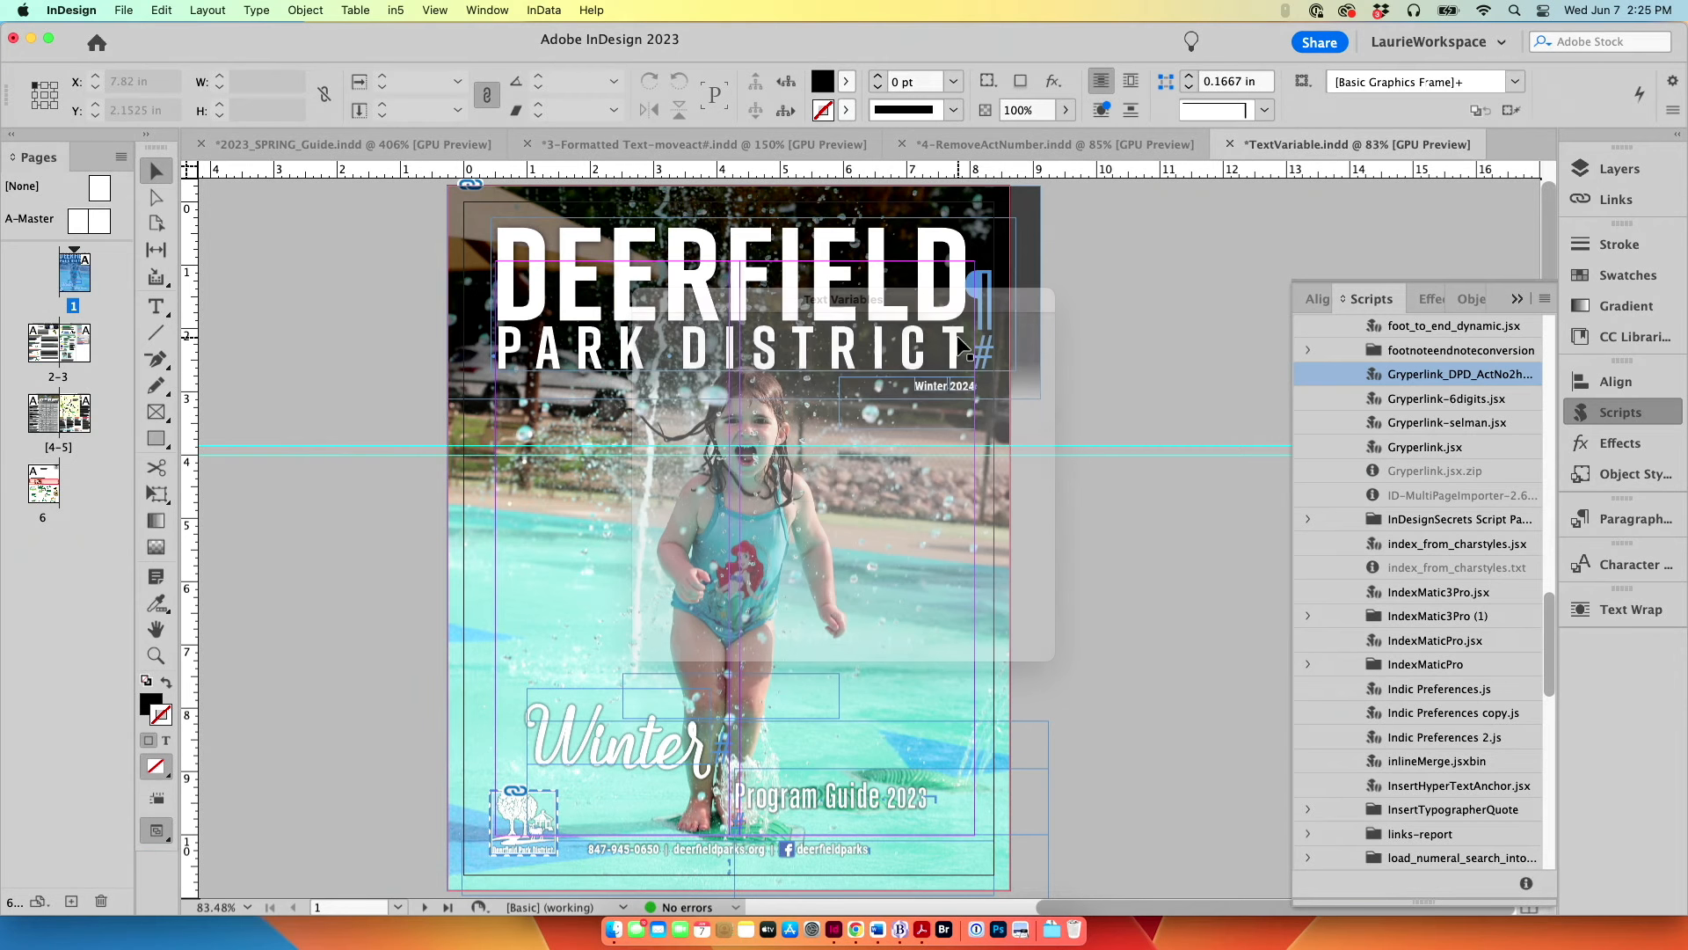
# Step: Examine the season and year line beneath the PARK DISTRICT title on the cover
pyautogui.click(965, 391)
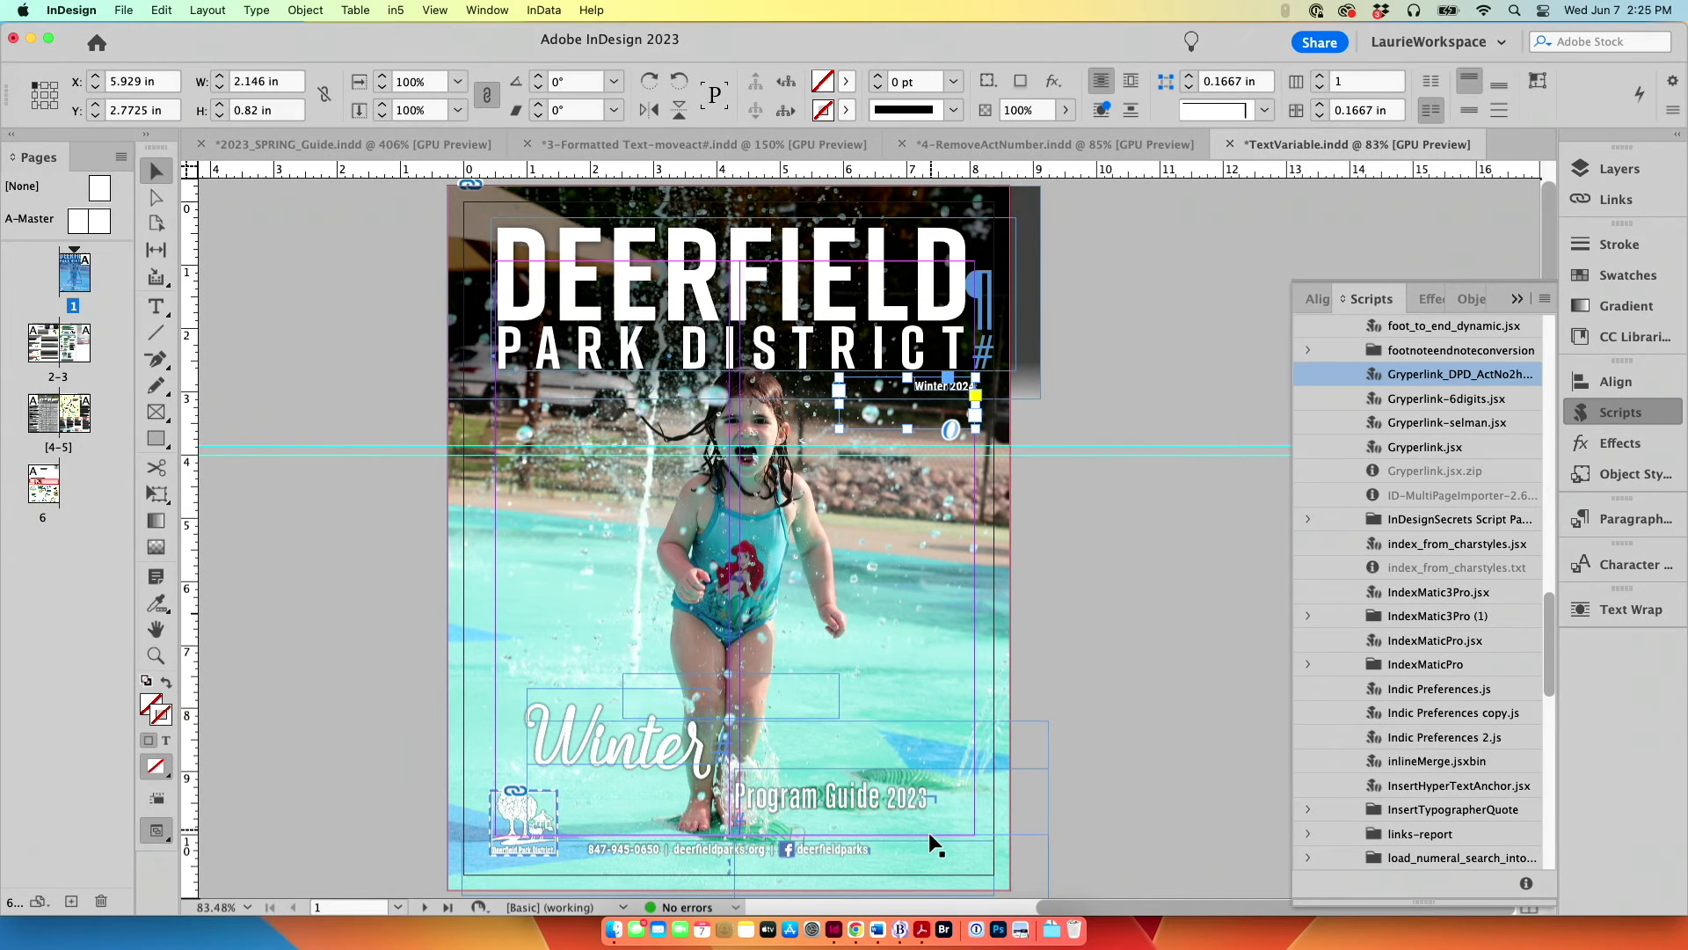
pyautogui.doubleClick(935, 390)
pyautogui.press('super+equal')
pyautogui.press('super+equal')
pyautogui.press('super+equal')
pyautogui.press('super+equal')
pyautogui.press('super+equal')
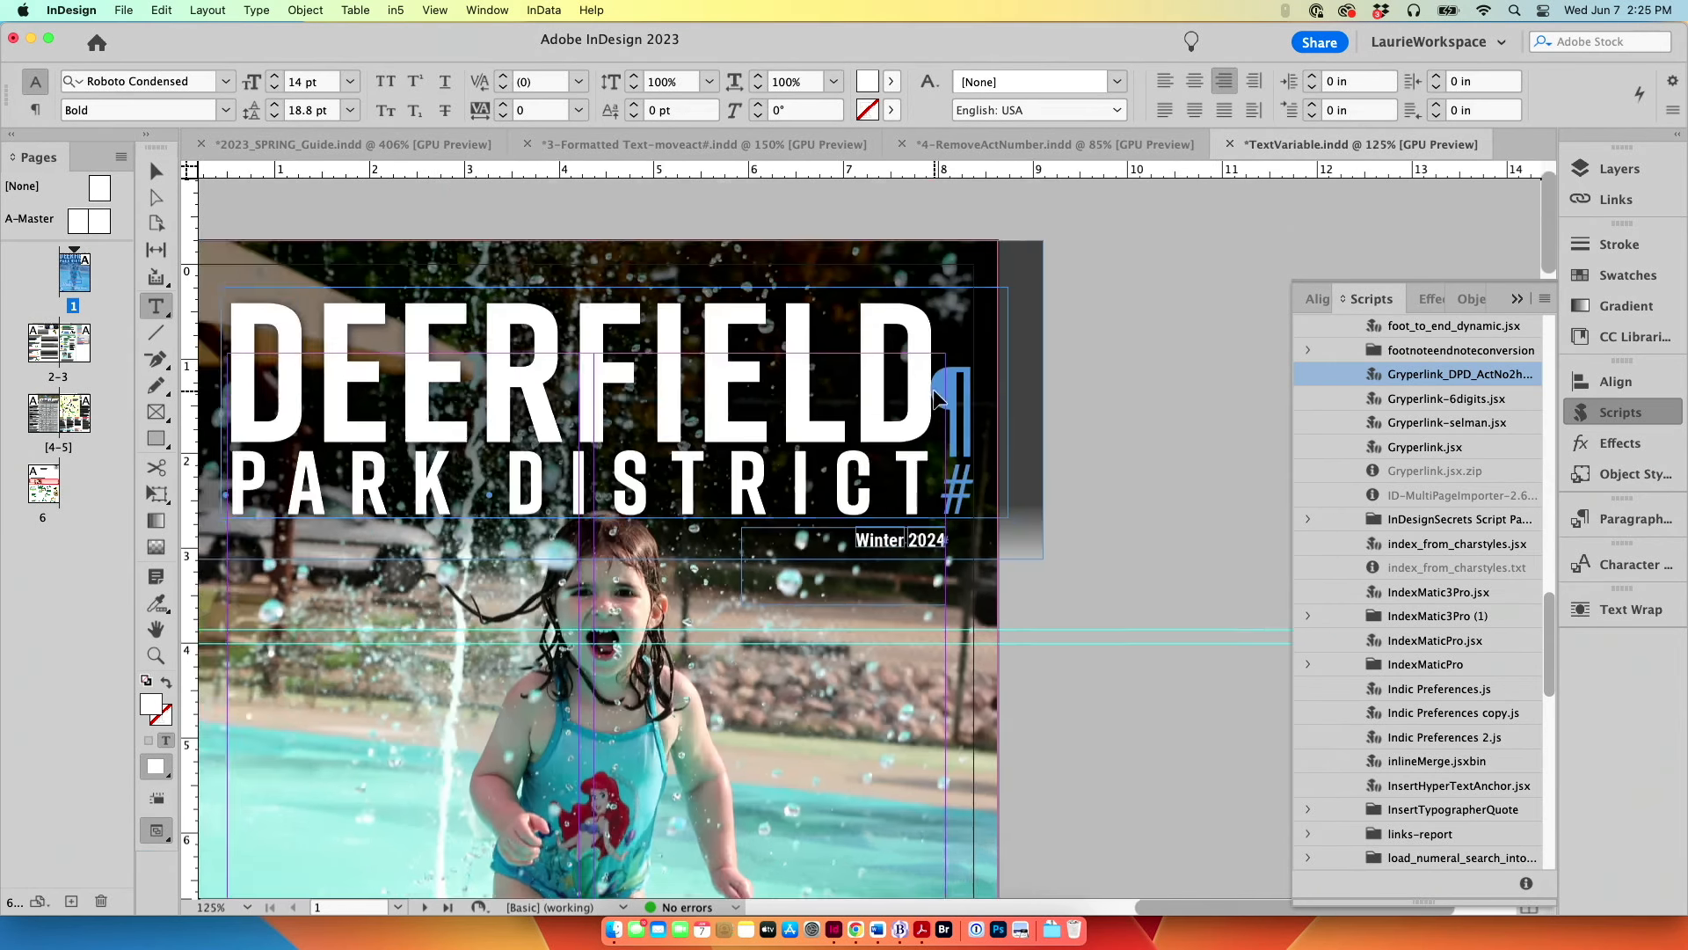
pyautogui.press('super+minus')
pyautogui.press('super+minus')
pyautogui.press('super+minus')
pyautogui.press('super+minus')
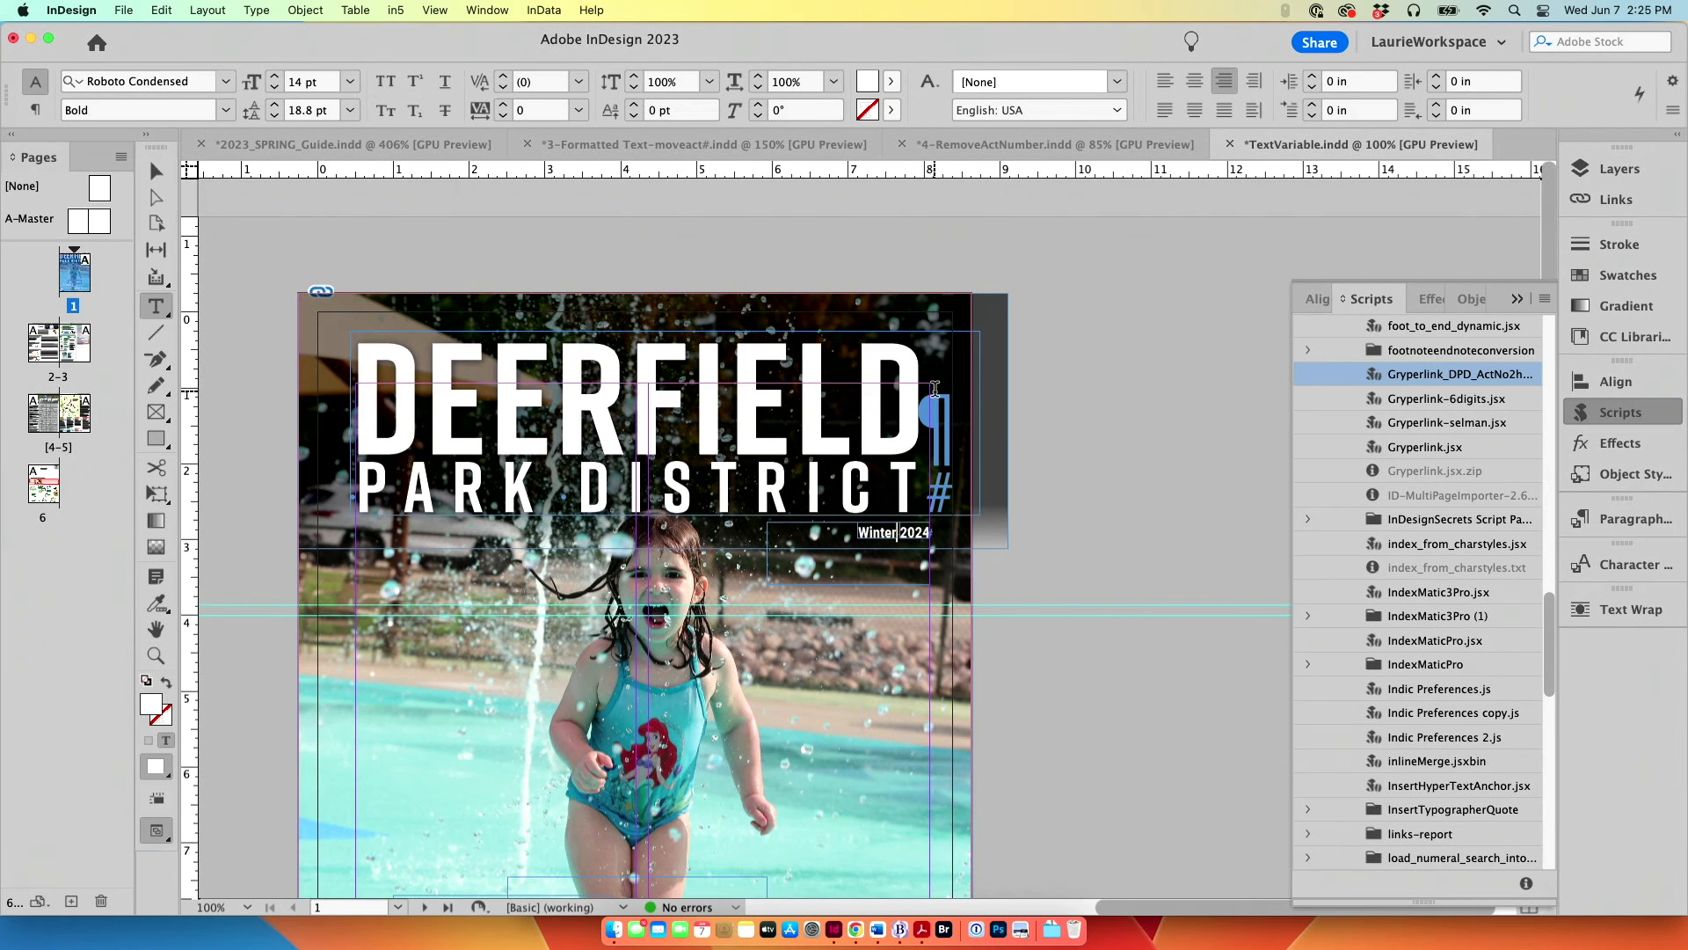